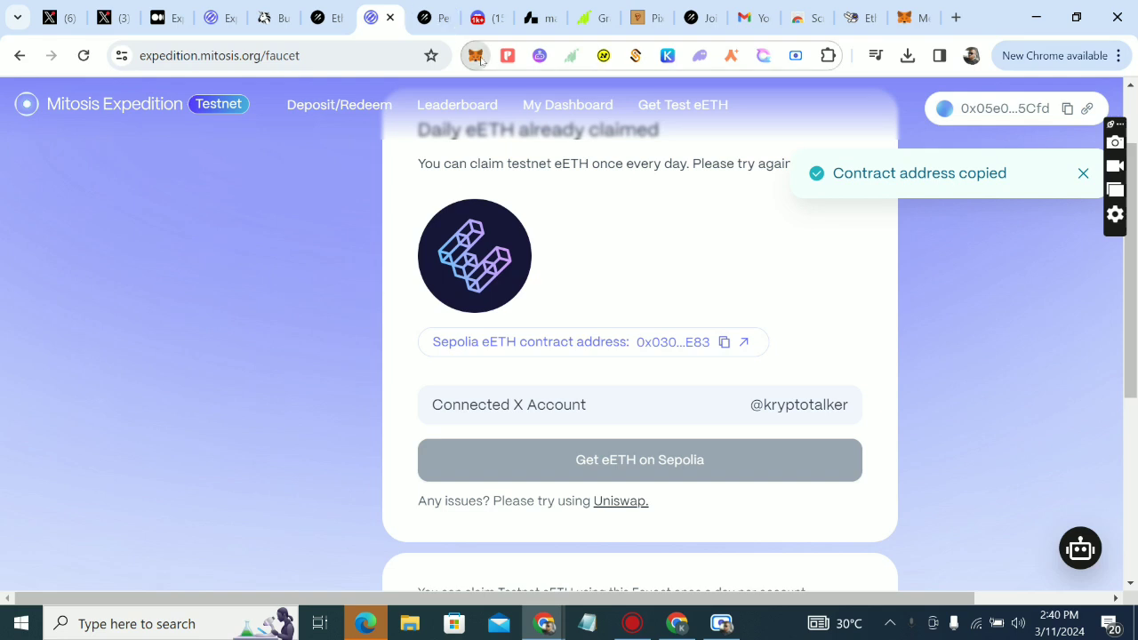
Step: Import the eETH token into the MetaMask wallet on Sepolia using the copied contract address
{"action": "left_click", "coordinate": [475, 56]}
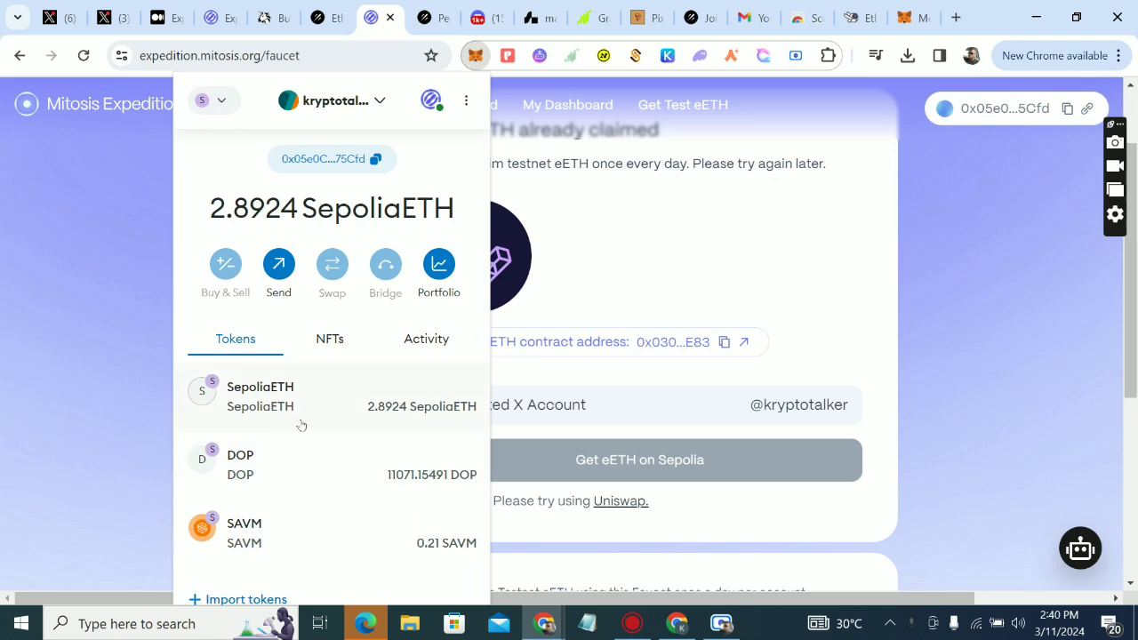
{"action": "scroll", "coordinate": [302, 426], "scroll_direction": "down", "scroll_amount": 2}
{"action": "scroll", "coordinate": [299, 424], "scroll_direction": "up", "scroll_amount": 2}
{"action": "scroll", "coordinate": [338, 416], "scroll_direction": "down", "scroll_amount": 2}
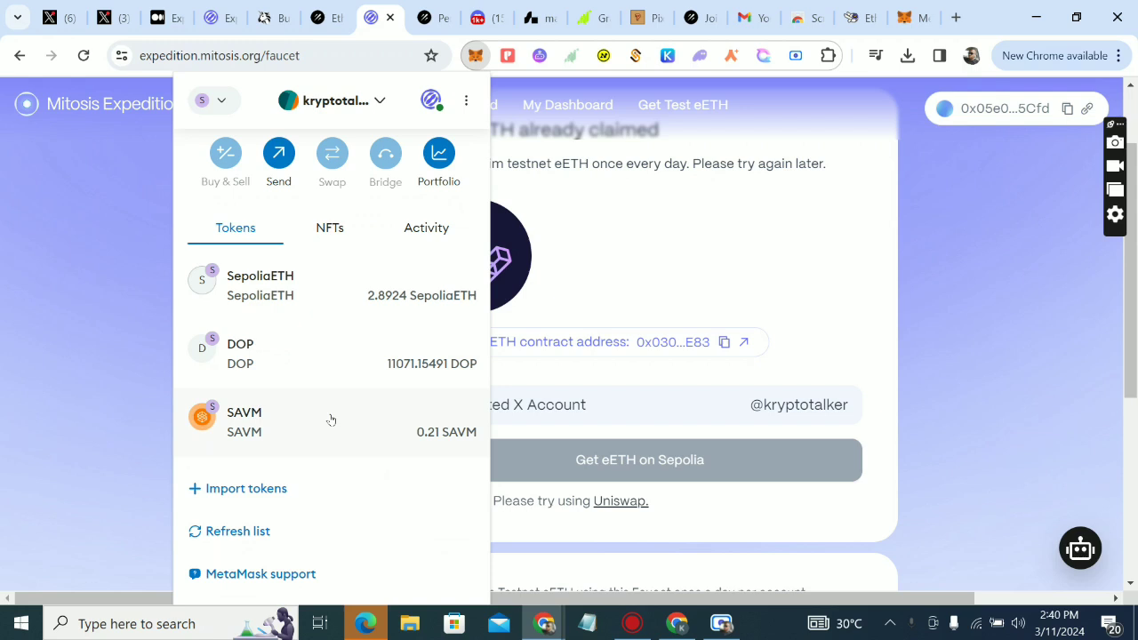
{"action": "left_click", "coordinate": [267, 493]}
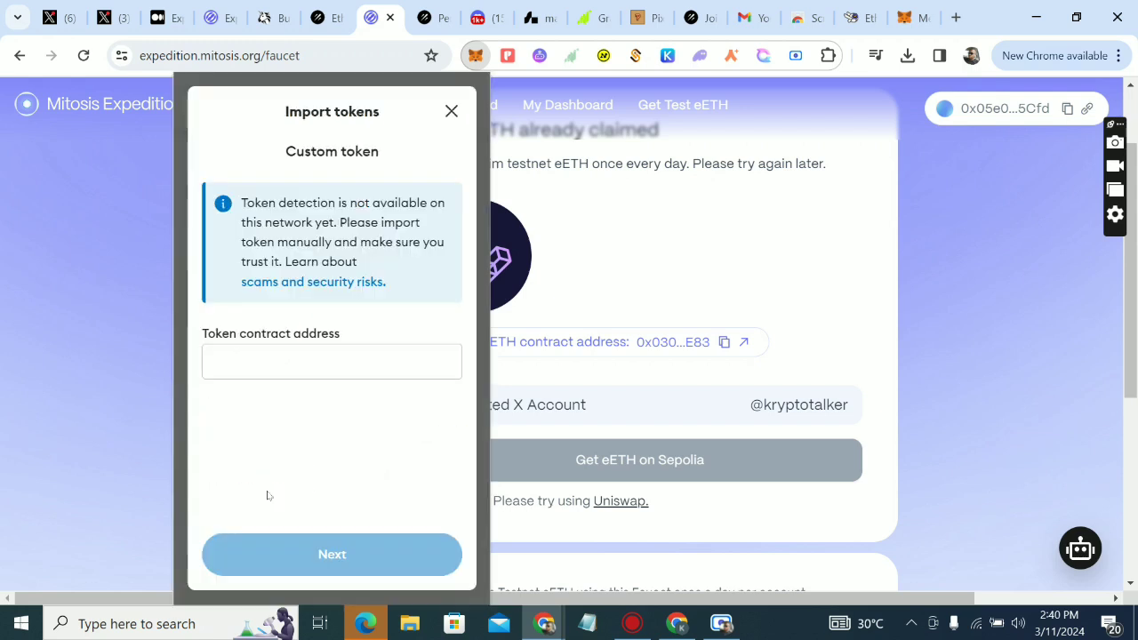
{"action": "left_click", "coordinate": [275, 360]}
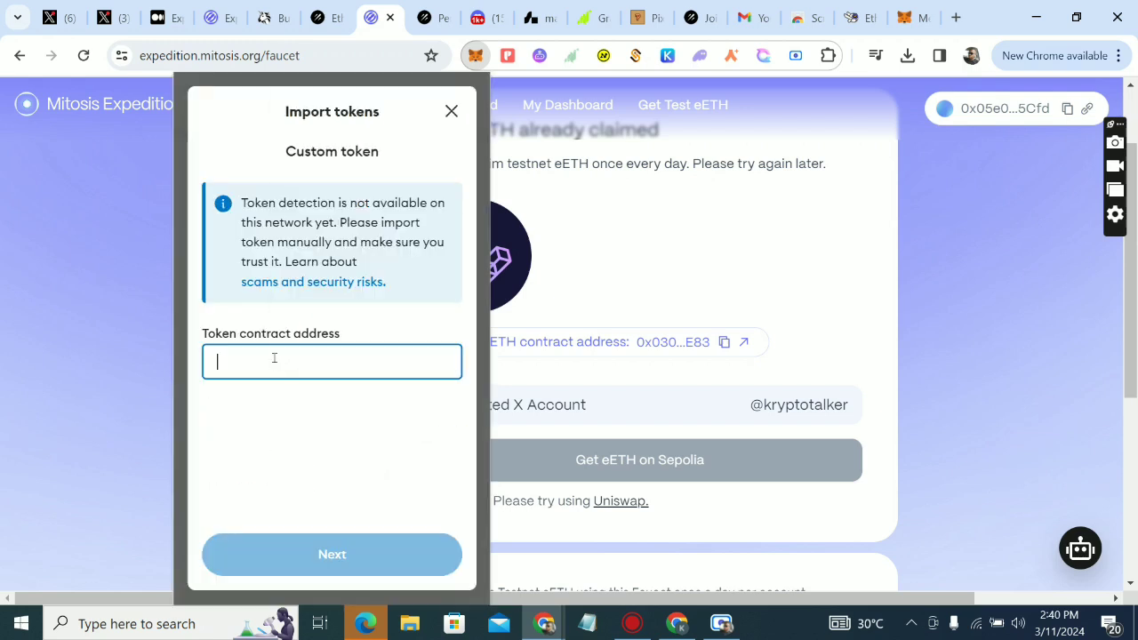
{"action": "right_click", "coordinate": [273, 361]}
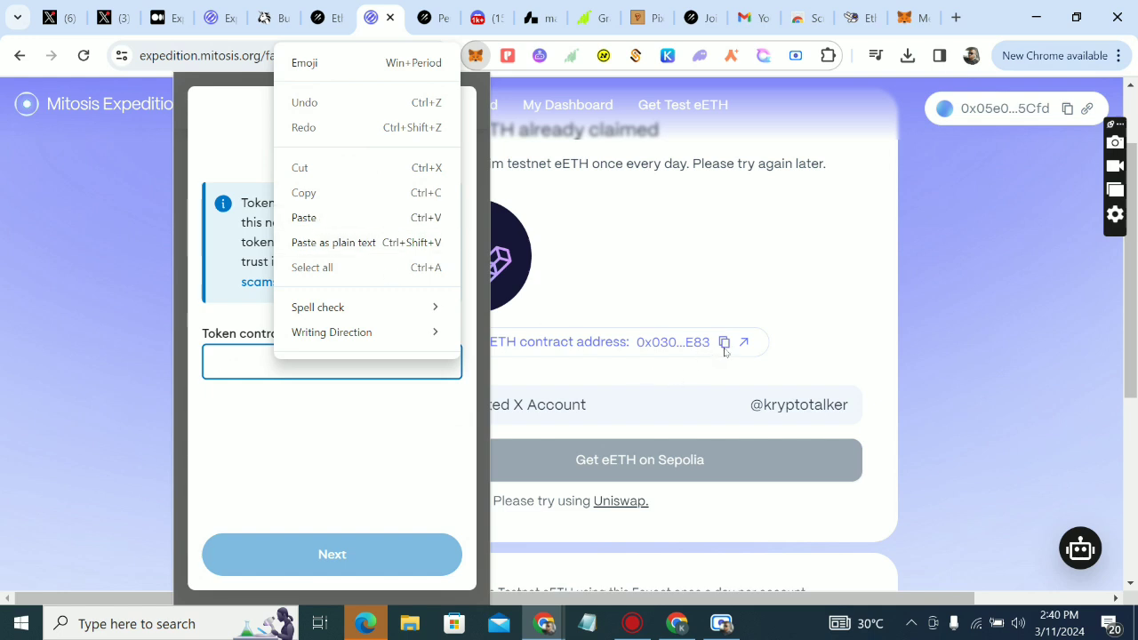
{"action": "left_click", "coordinate": [325, 225]}
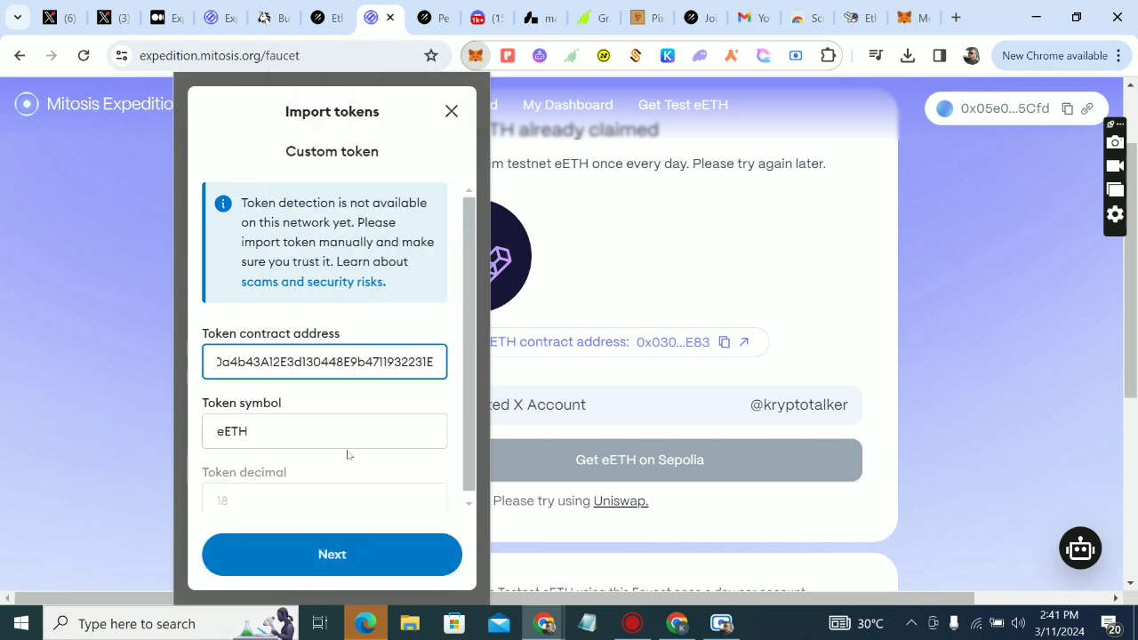
{"action": "left_click", "coordinate": [311, 552]}
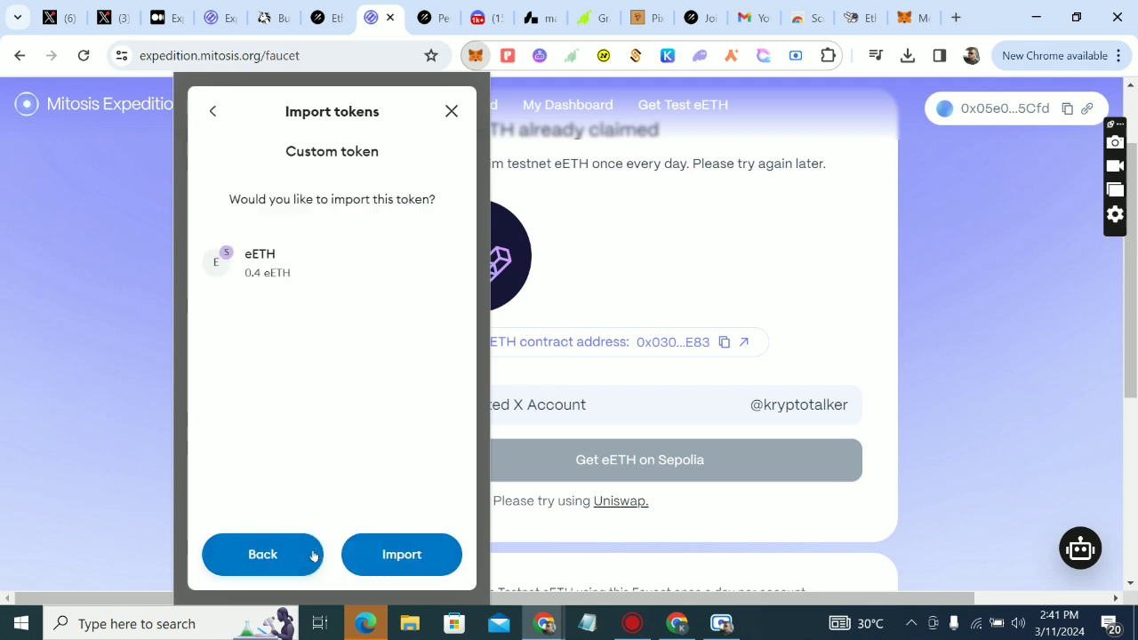
{"action": "left_click", "coordinate": [389, 554]}
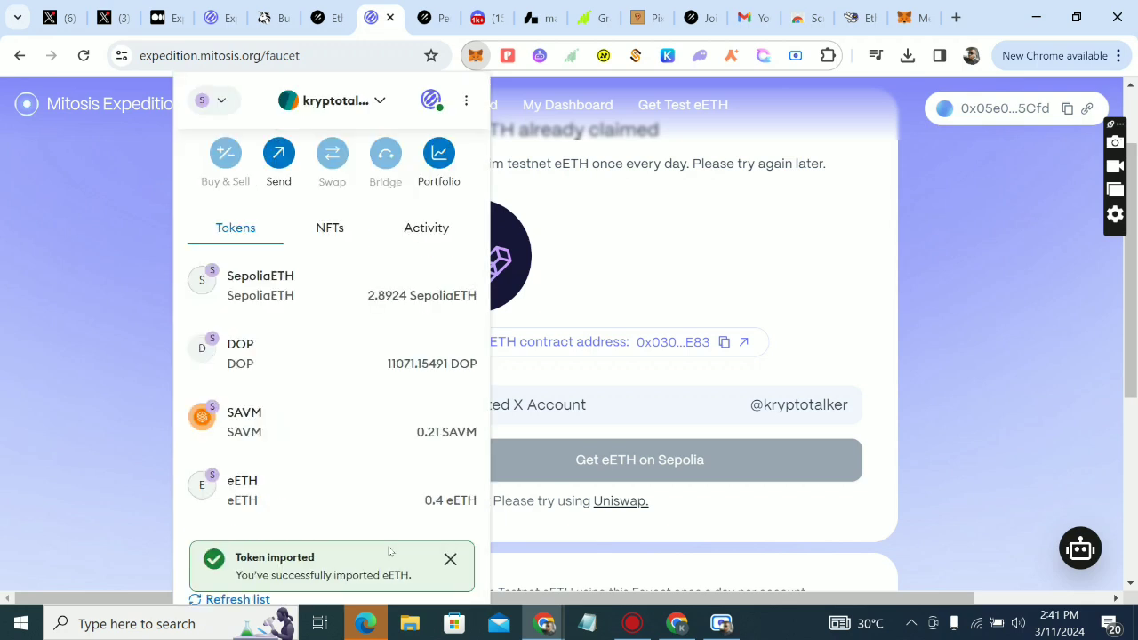
{"action": "left_click", "coordinate": [803, 485]}
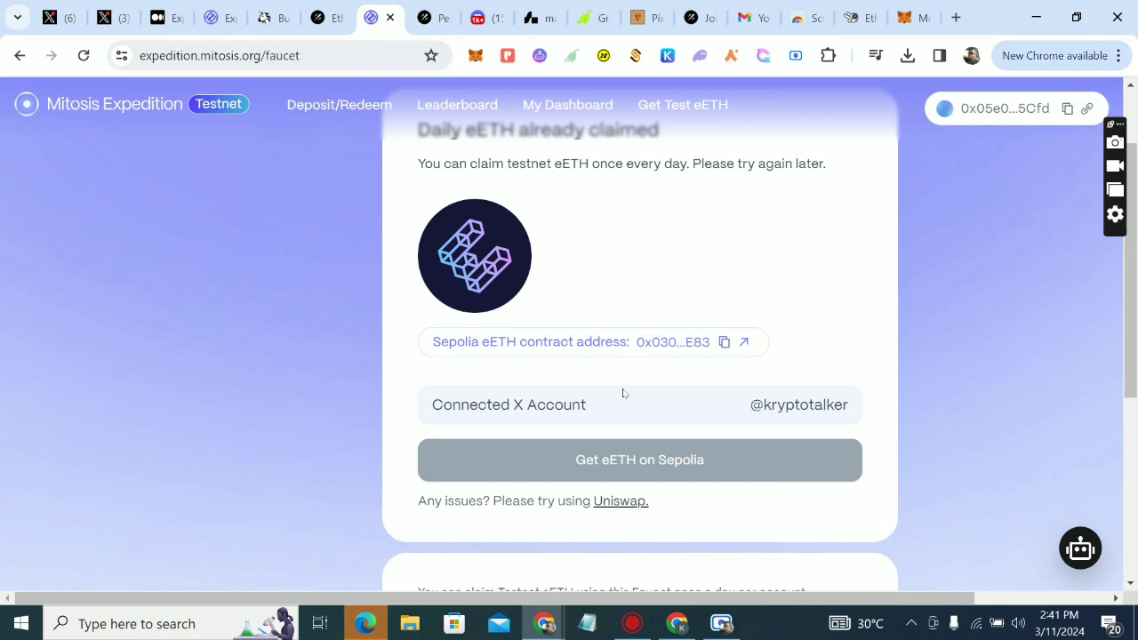
{"action": "scroll", "coordinate": [623, 394], "scroll_direction": "down", "scroll_amount": 3}
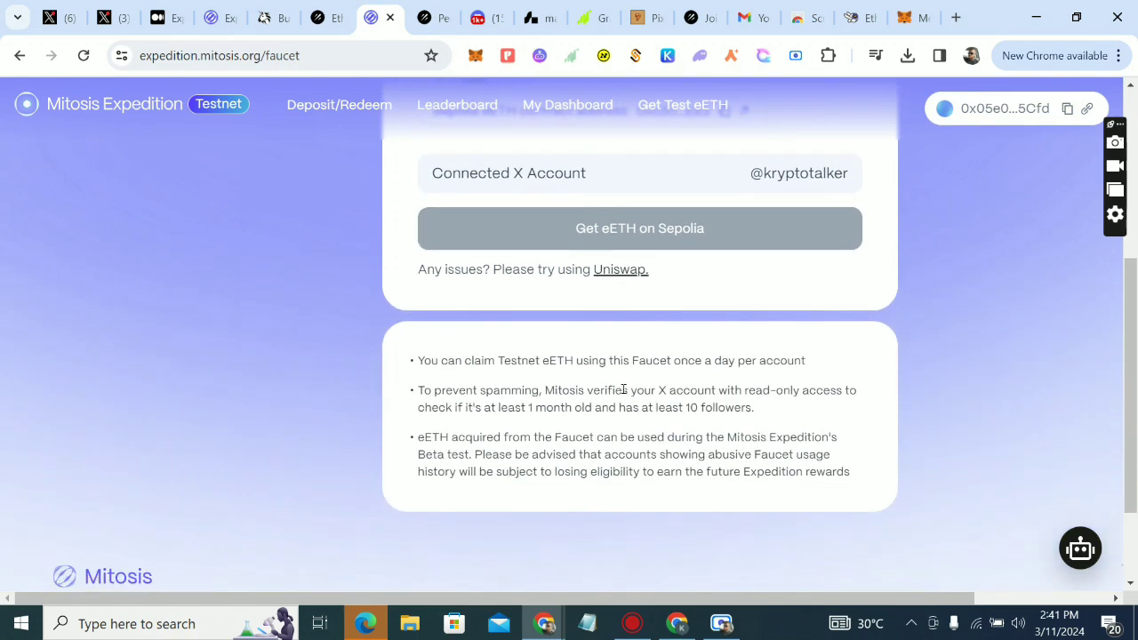
{"action": "scroll", "coordinate": [624, 390], "scroll_direction": "up", "scroll_amount": 3}
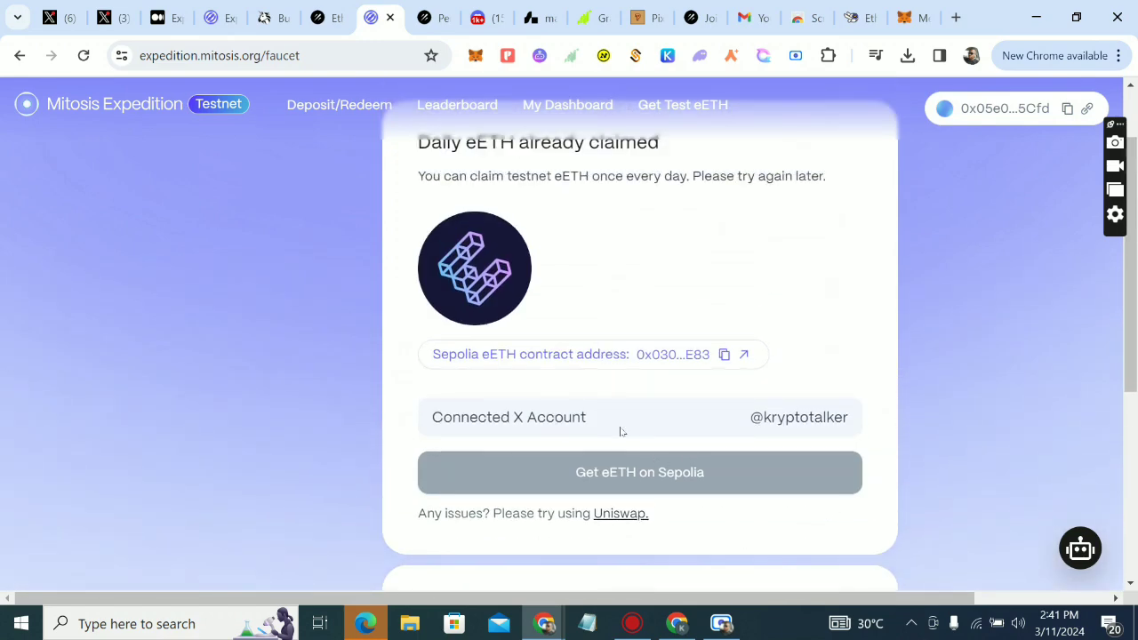
{"action": "scroll", "coordinate": [621, 431], "scroll_direction": "up", "scroll_amount": 1}
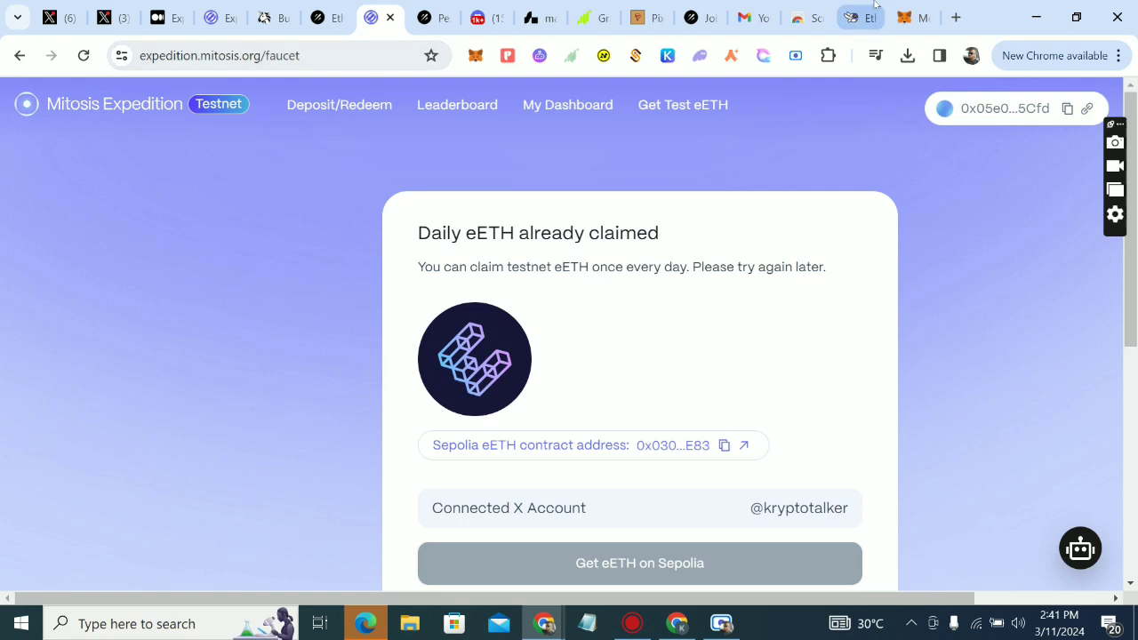
Step: Open the Ethereum Sepolia faucet at sepoliafaucet.com in a new tab, reloading the page if it does not load
{"action": "left_click", "coordinate": [957, 18]}
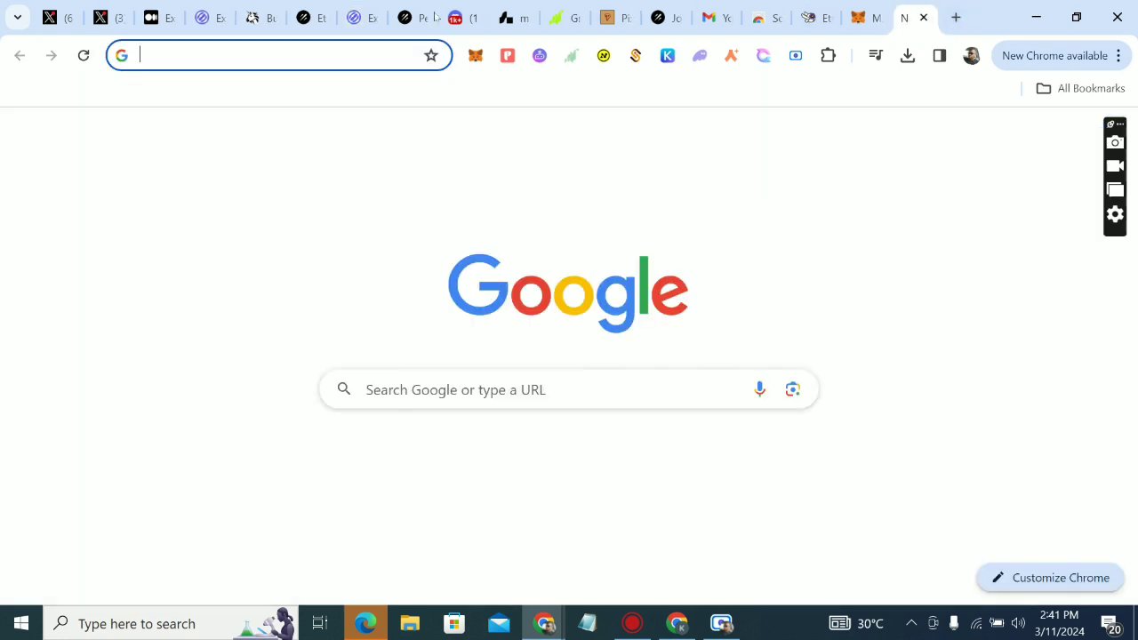
{"action": "left_click", "coordinate": [351, 55]}
{"action": "type", "text": "se"}
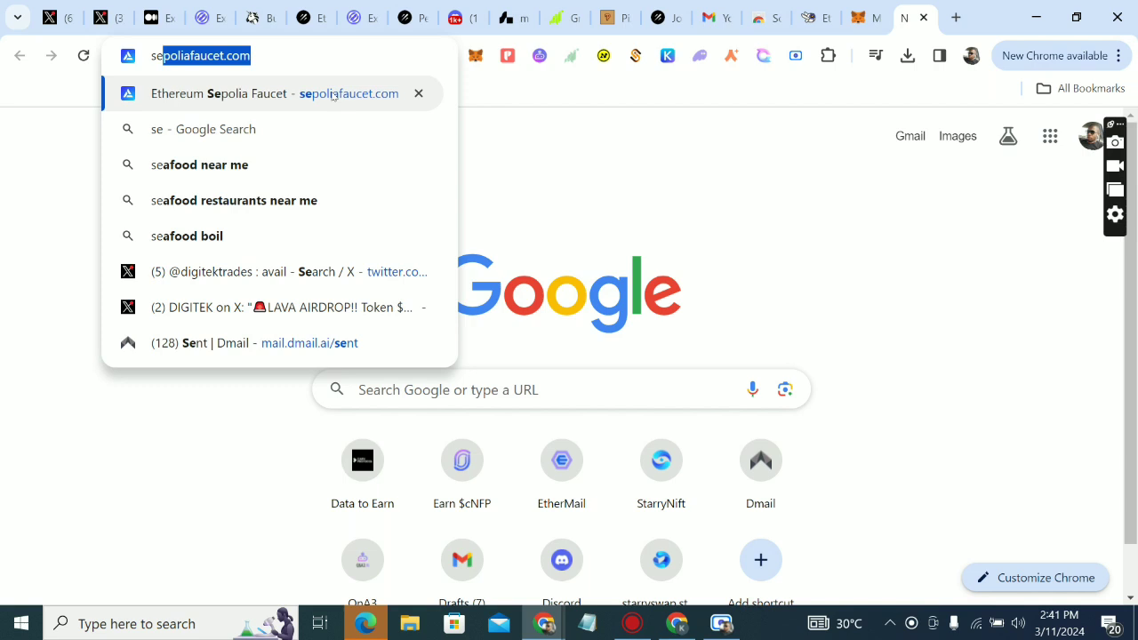
{"action": "left_click", "coordinate": [332, 95]}
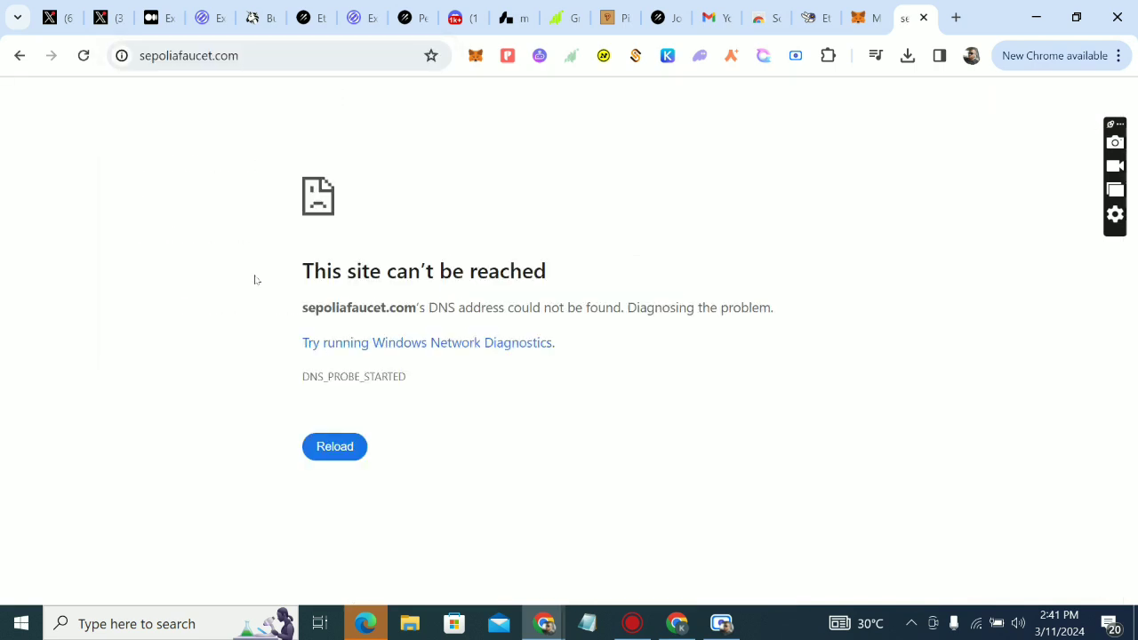
{"action": "left_click", "coordinate": [352, 447]}
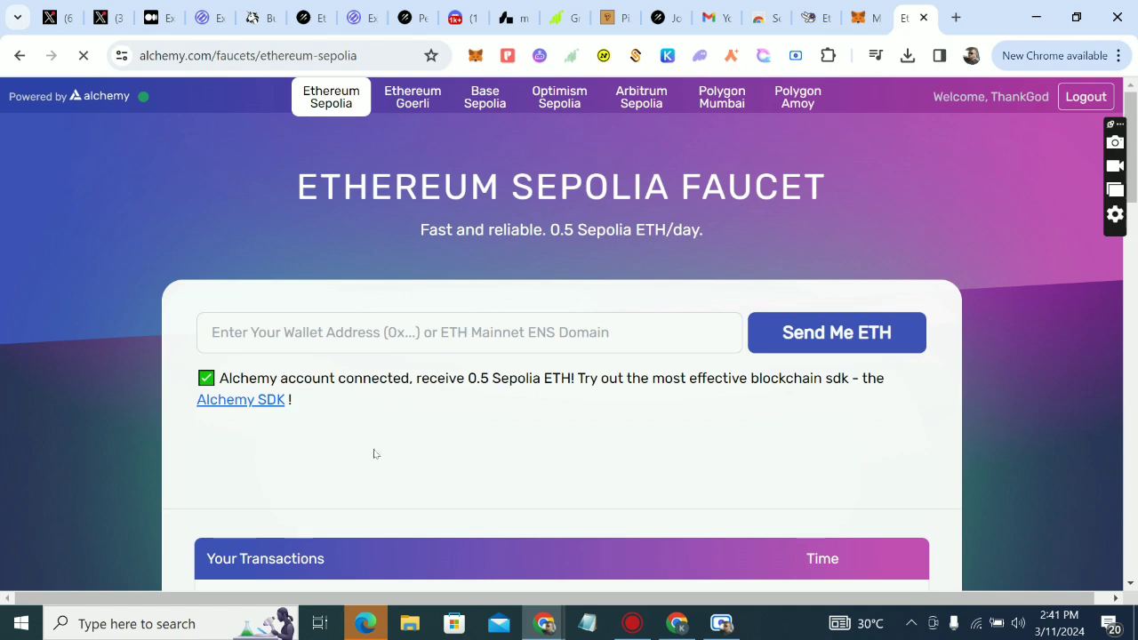
Step: Copy the wallet address from MetaMask and paste it into the faucet's wallet address field
{"action": "left_click", "coordinate": [418, 334]}
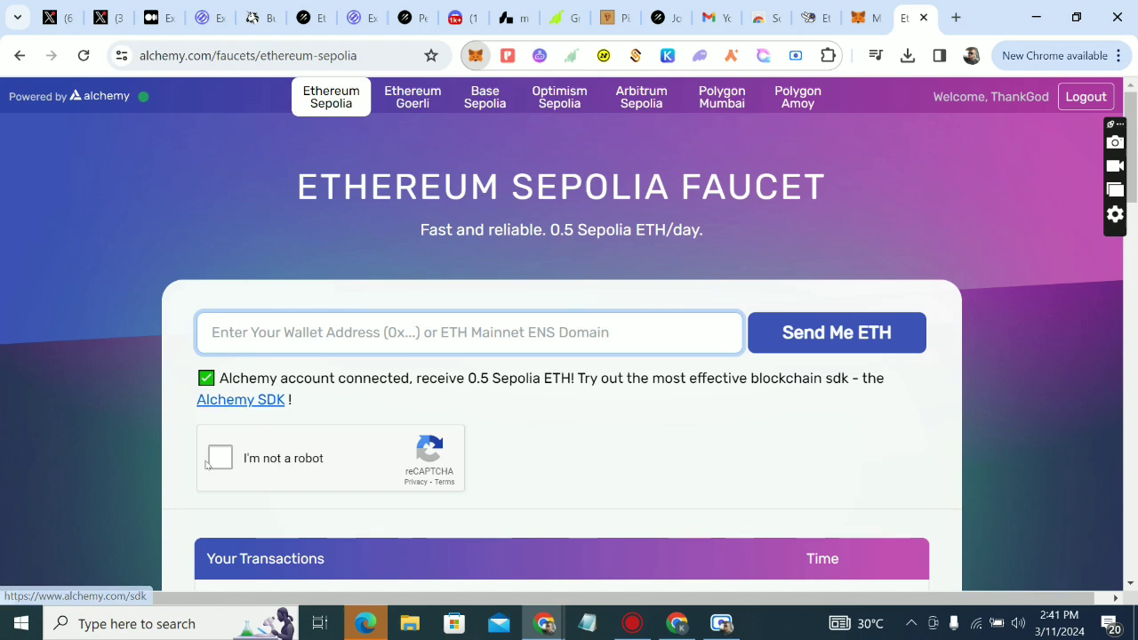
{"action": "left_click", "coordinate": [475, 55]}
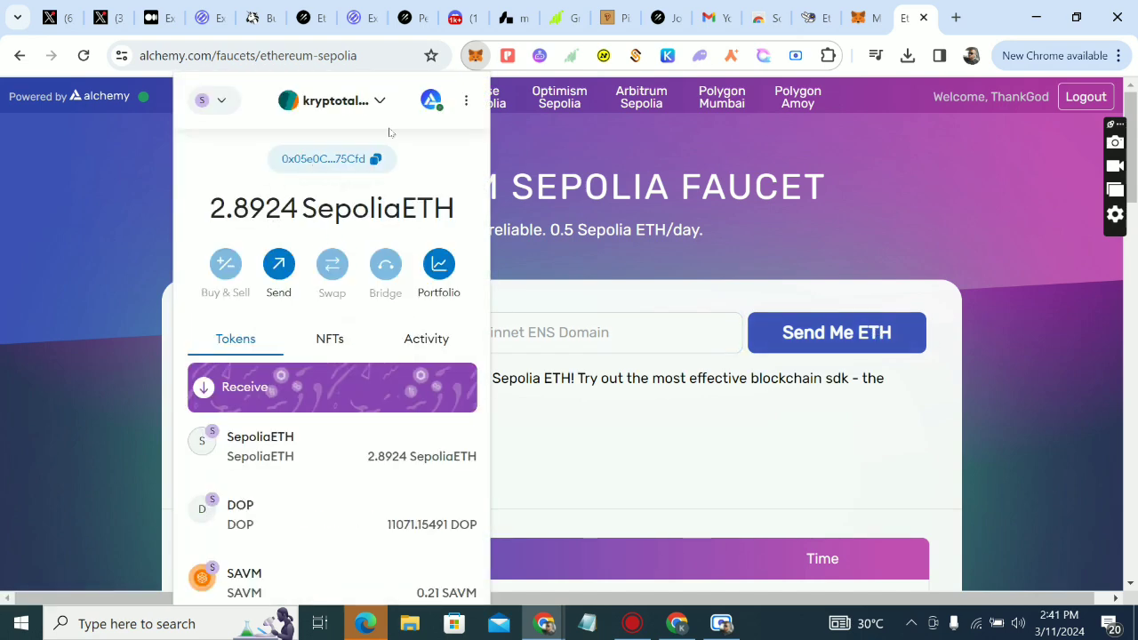
{"action": "left_click", "coordinate": [373, 160]}
{"action": "left_click", "coordinate": [481, 350]}
{"action": "right_click", "coordinate": [480, 349]}
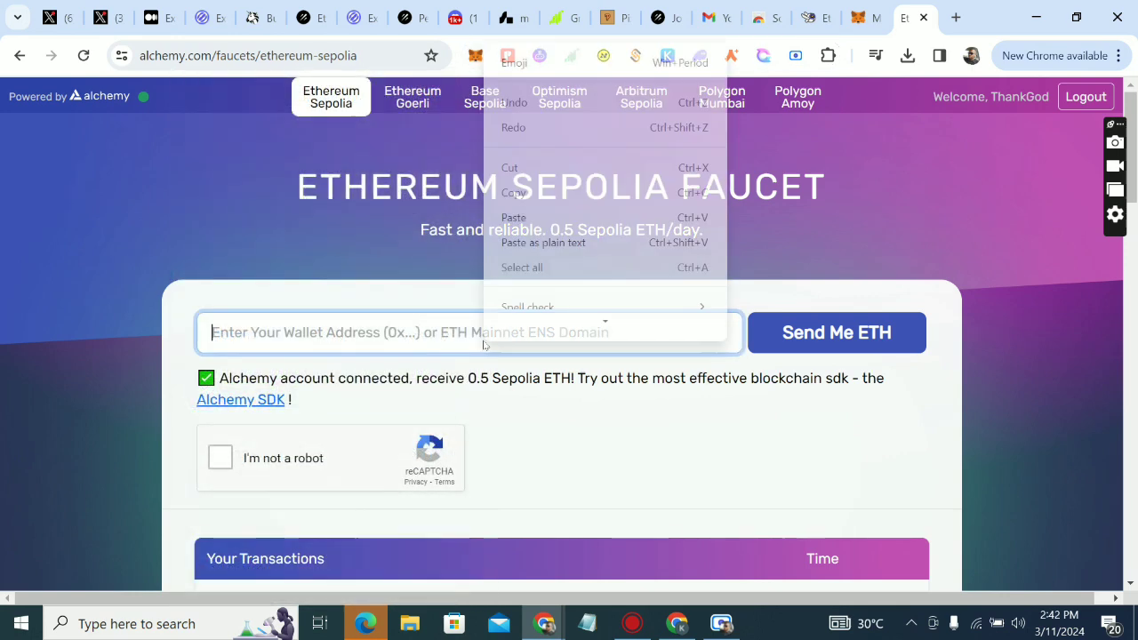
{"action": "left_click", "coordinate": [539, 220]}
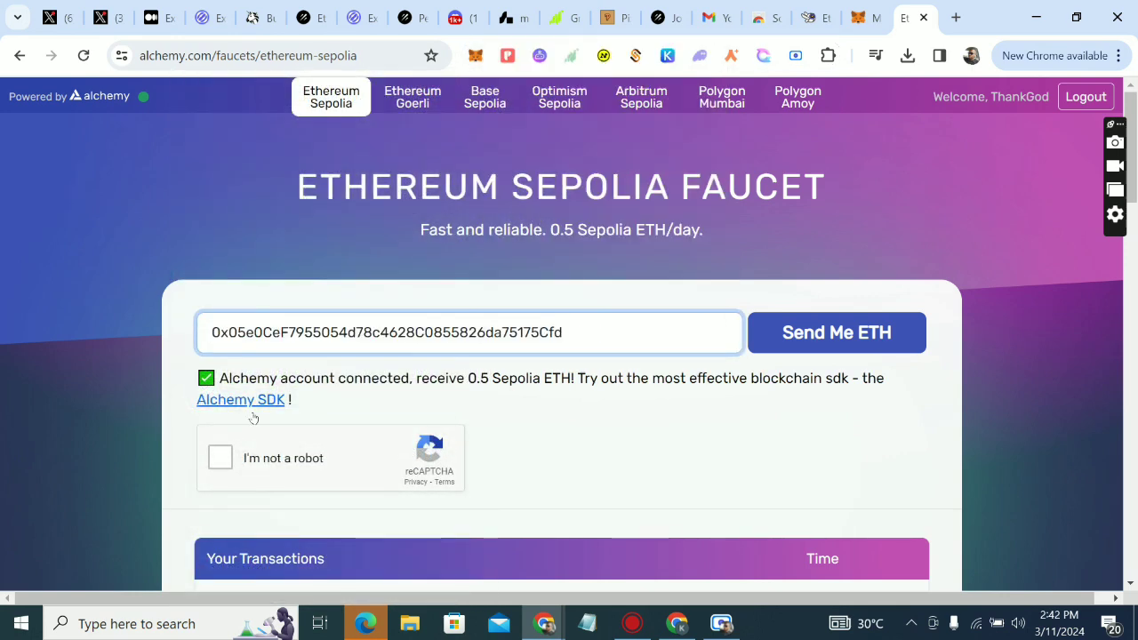
Step: Complete the faucet's reCAPTCHA by selecting the motorcycle images, and request the Sepolia ETH
{"action": "left_click", "coordinate": [223, 461]}
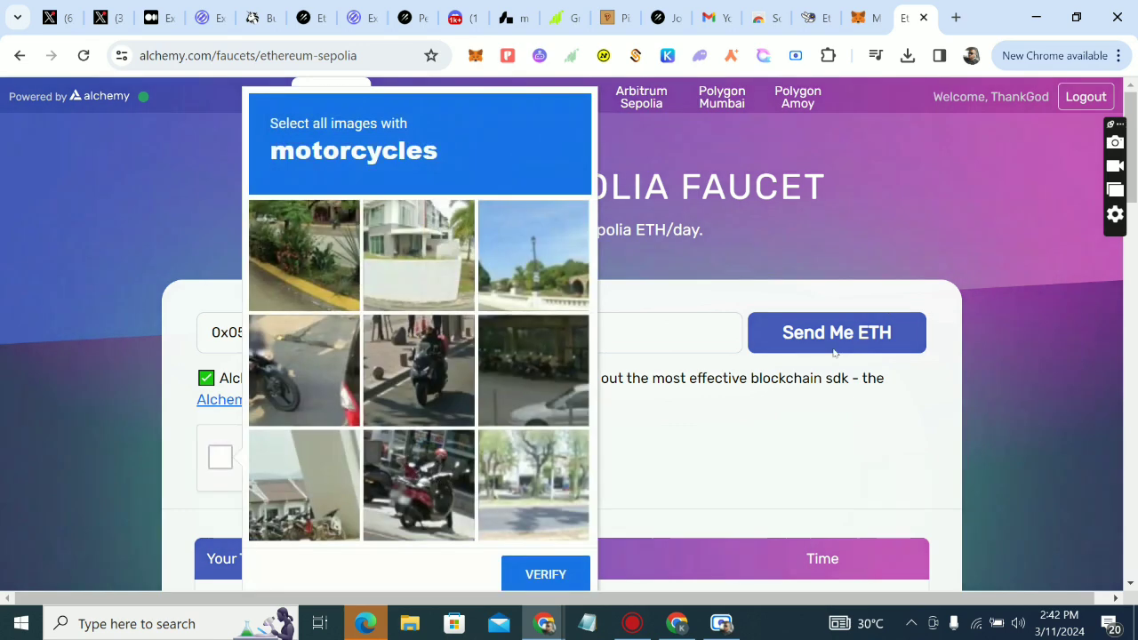
{"action": "left_click", "coordinate": [409, 352]}
{"action": "left_click", "coordinate": [268, 363]}
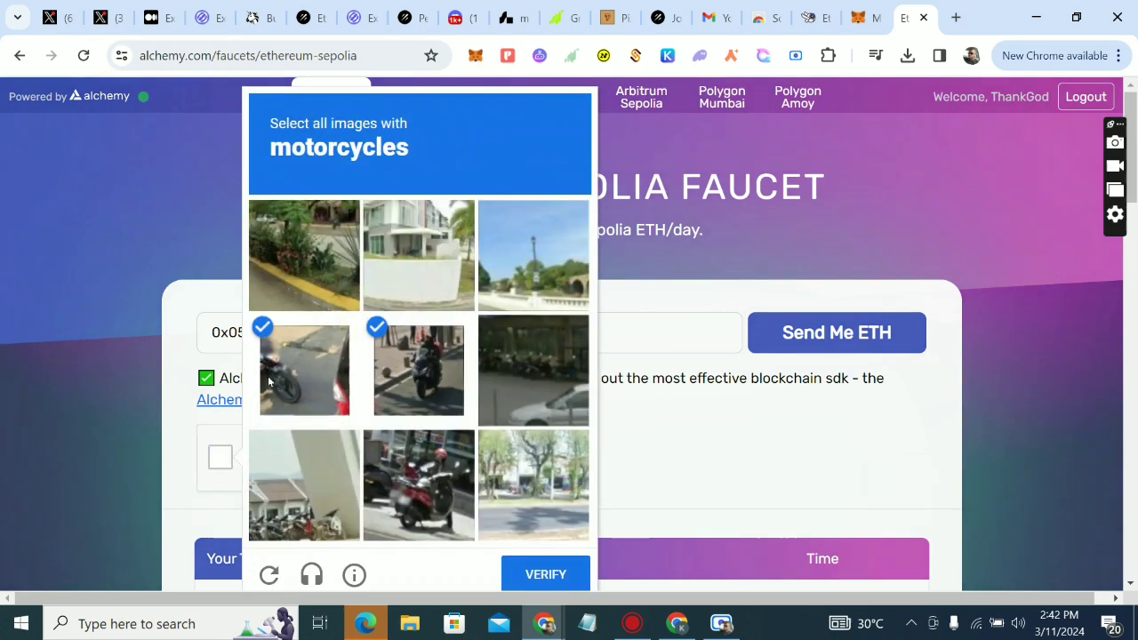
{"action": "left_click", "coordinate": [288, 494]}
{"action": "left_click", "coordinate": [524, 570]}
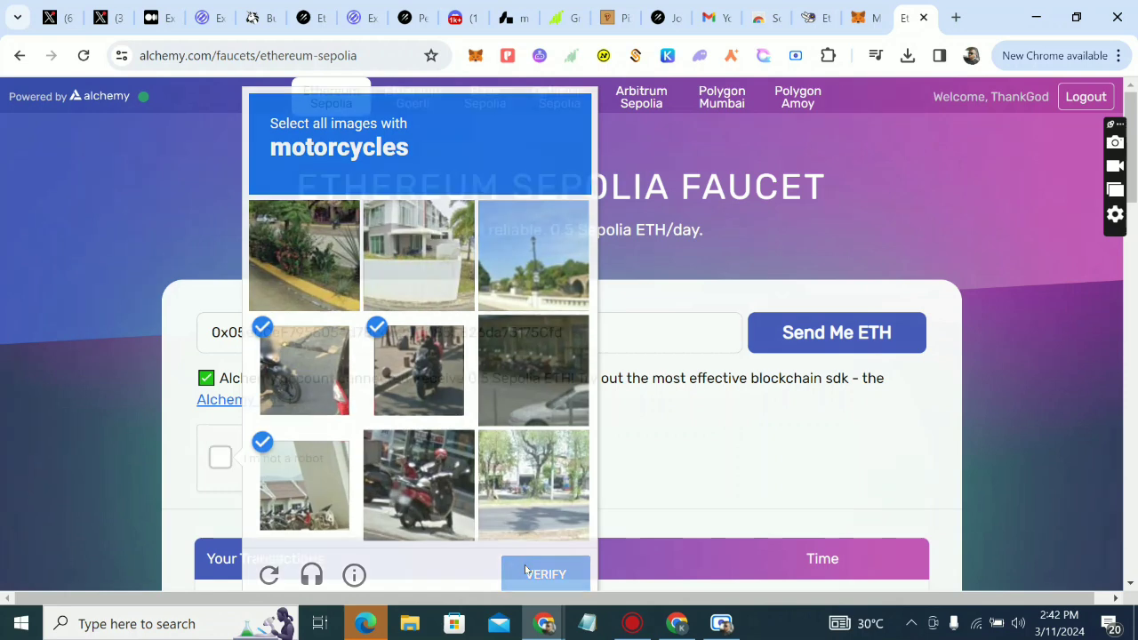
{"action": "left_click", "coordinate": [827, 339]}
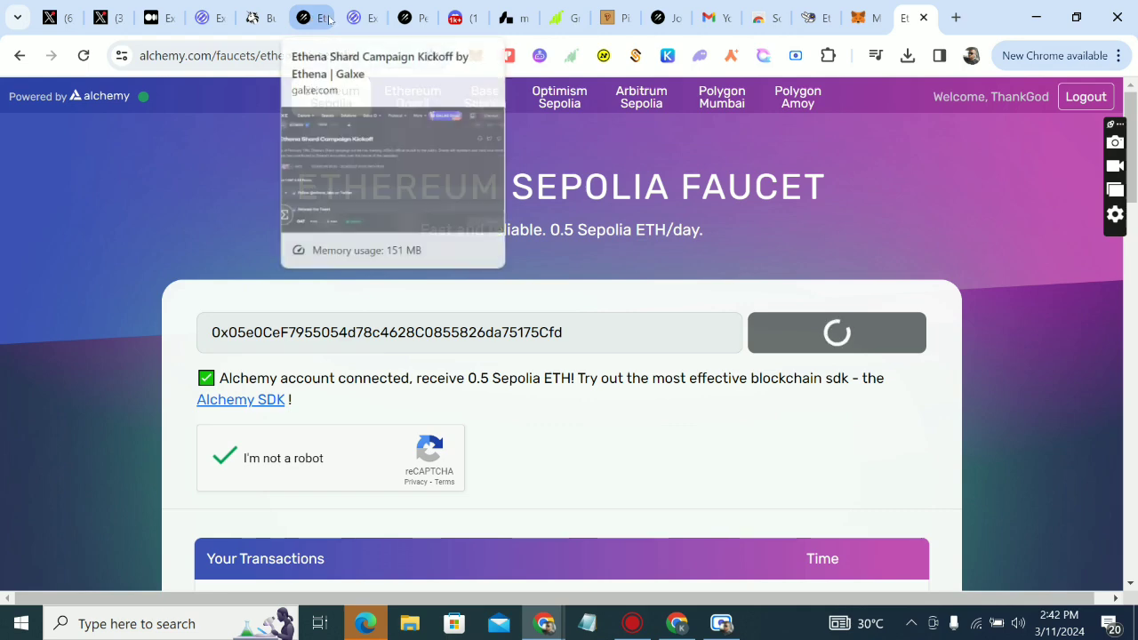
Step: Return to the Mitosis Expedition deposit page and connect the preselected MetaMask account to the site
{"action": "left_click", "coordinate": [359, 21]}
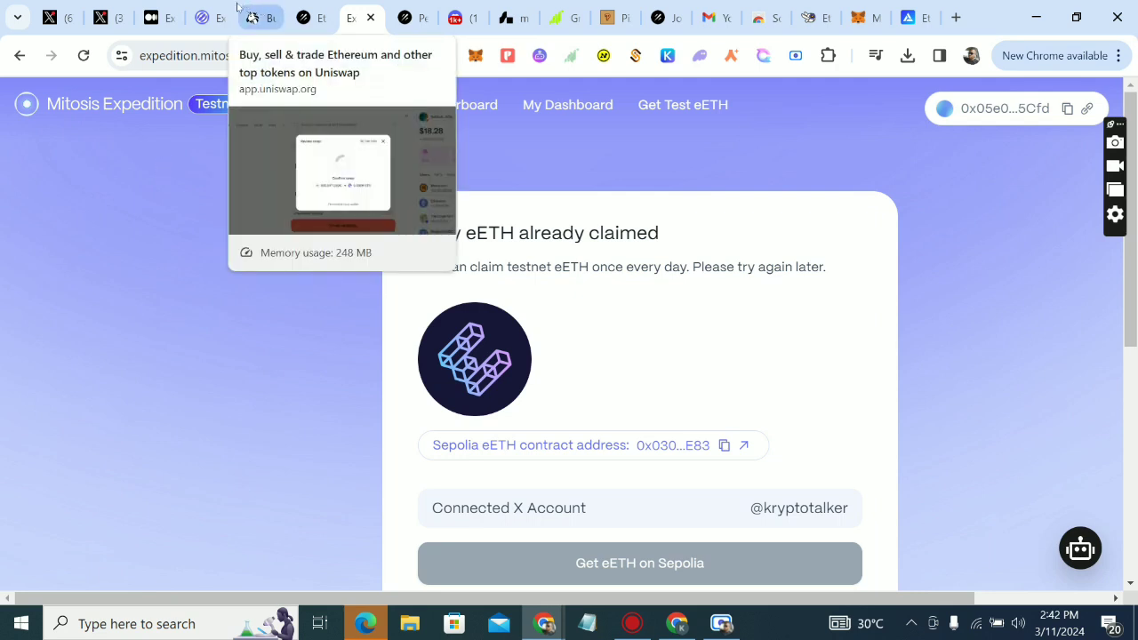
{"action": "left_click", "coordinate": [211, 12]}
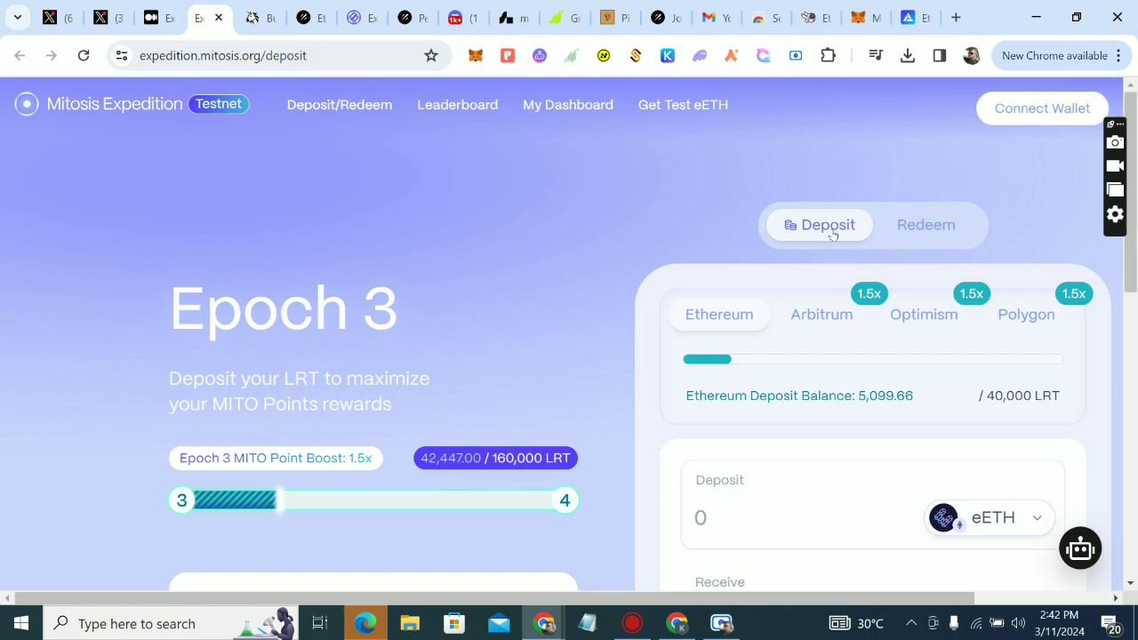
{"action": "left_click", "coordinate": [354, 7]}
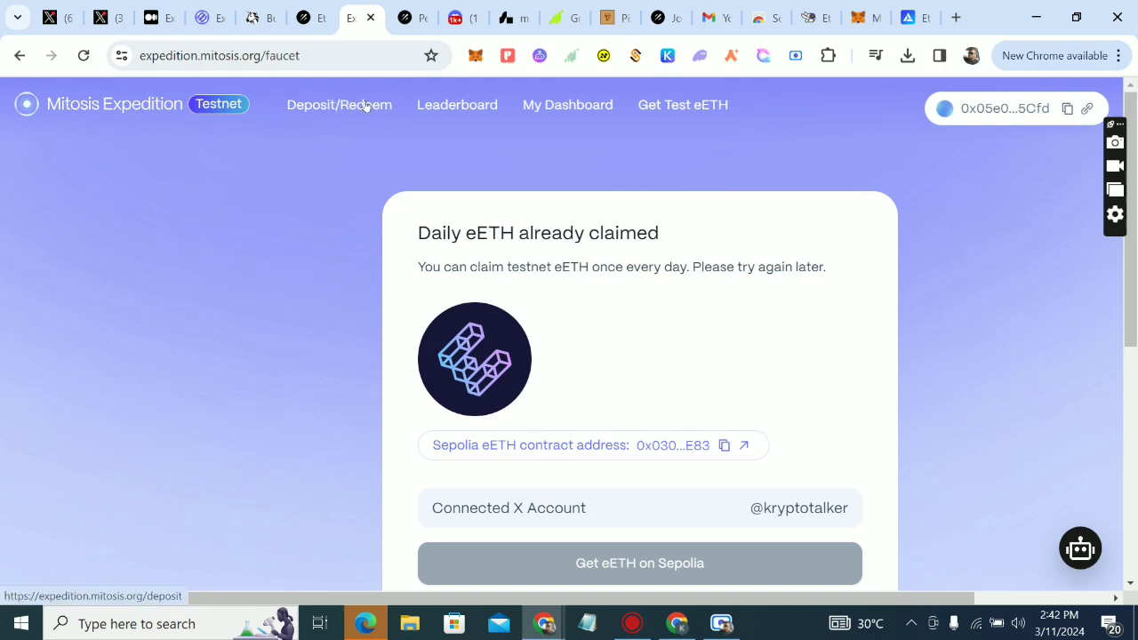
{"action": "left_click", "coordinate": [210, 18]}
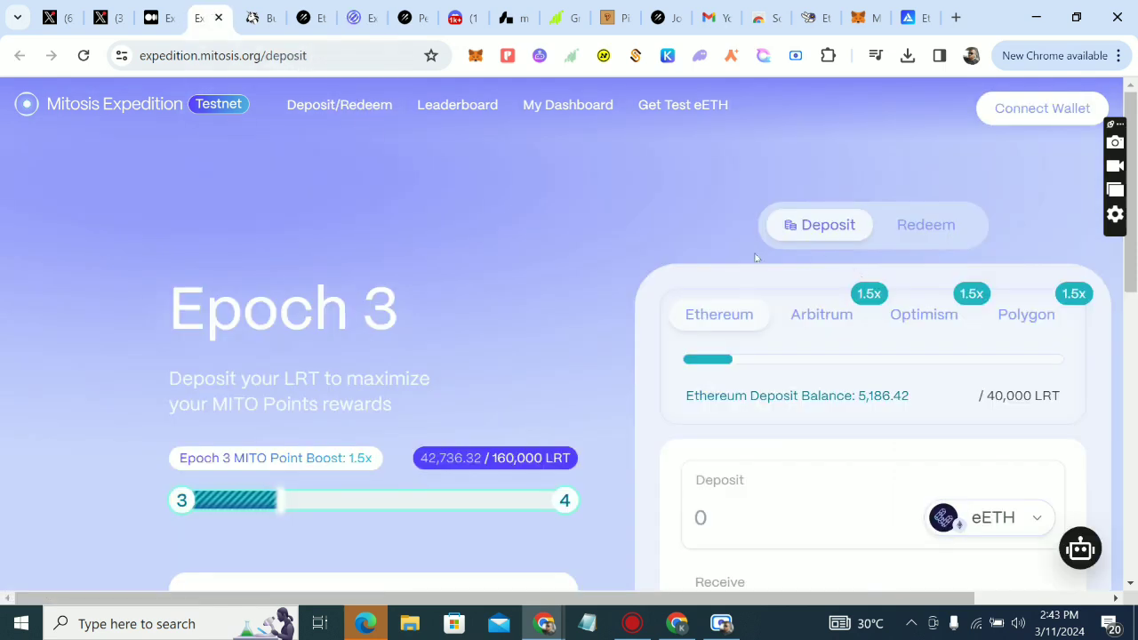
{"action": "left_click", "coordinate": [1061, 108]}
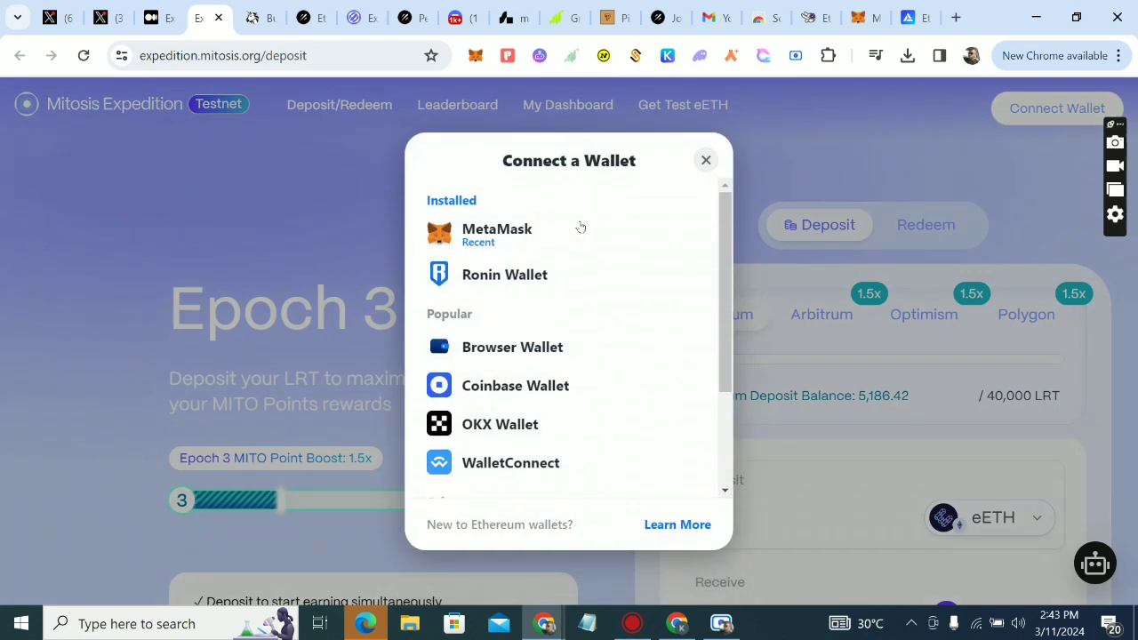
{"action": "left_click", "coordinate": [539, 247]}
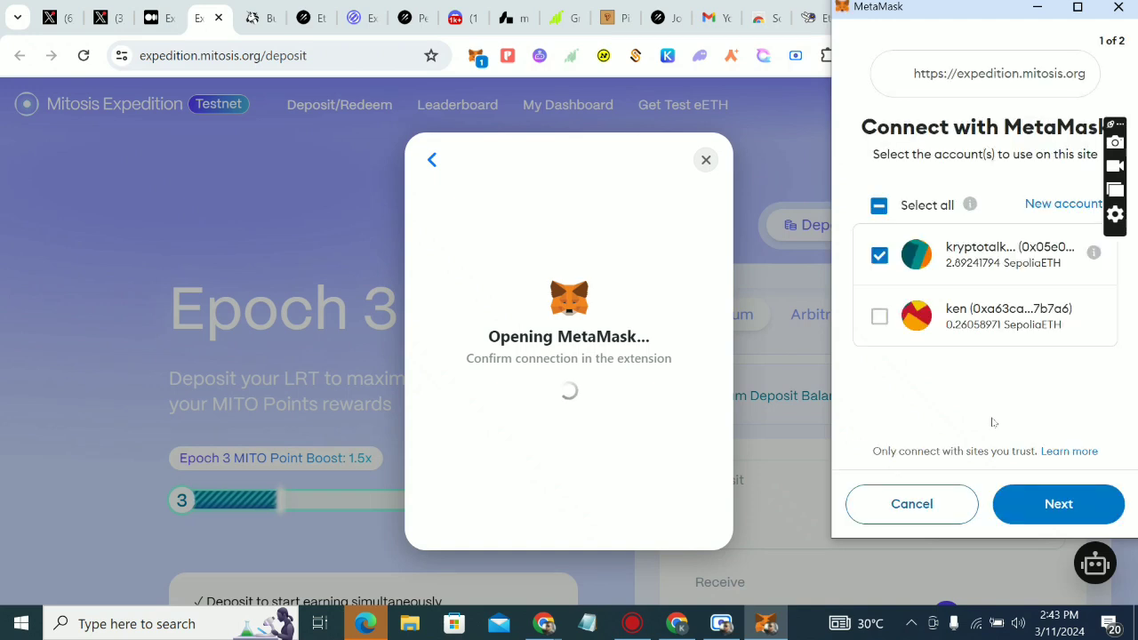
{"action": "left_click", "coordinate": [1040, 505]}
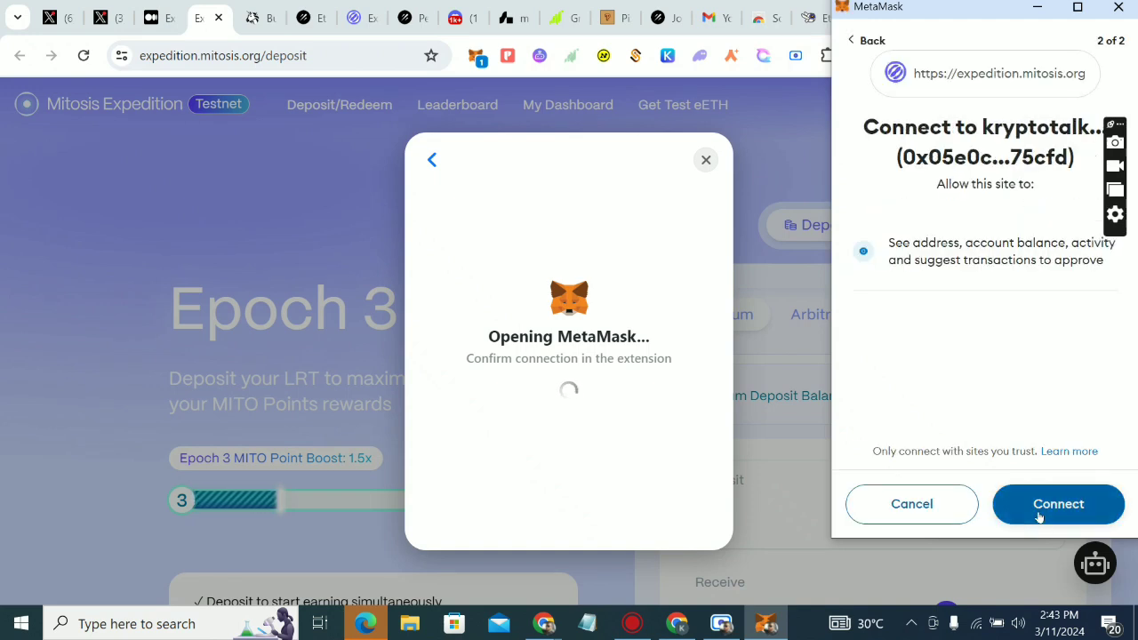
{"action": "left_click", "coordinate": [1041, 514]}
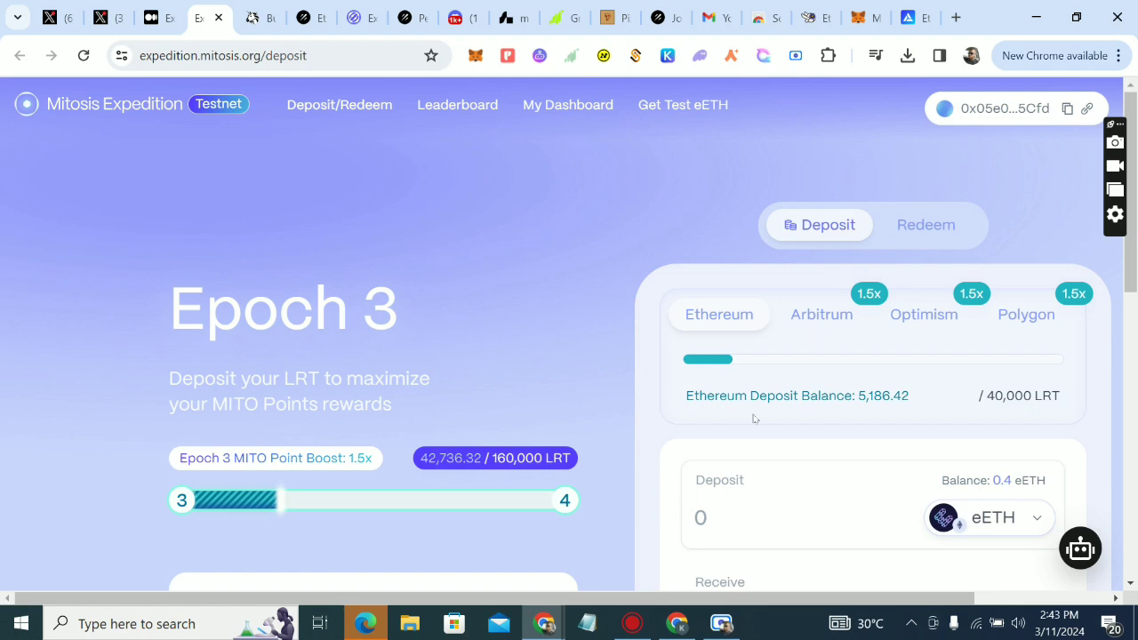
Step: Set the deposit amount to 0.1 eETH on the Ethereum network
{"action": "scroll", "coordinate": [777, 450], "scroll_direction": "down", "scroll_amount": 2}
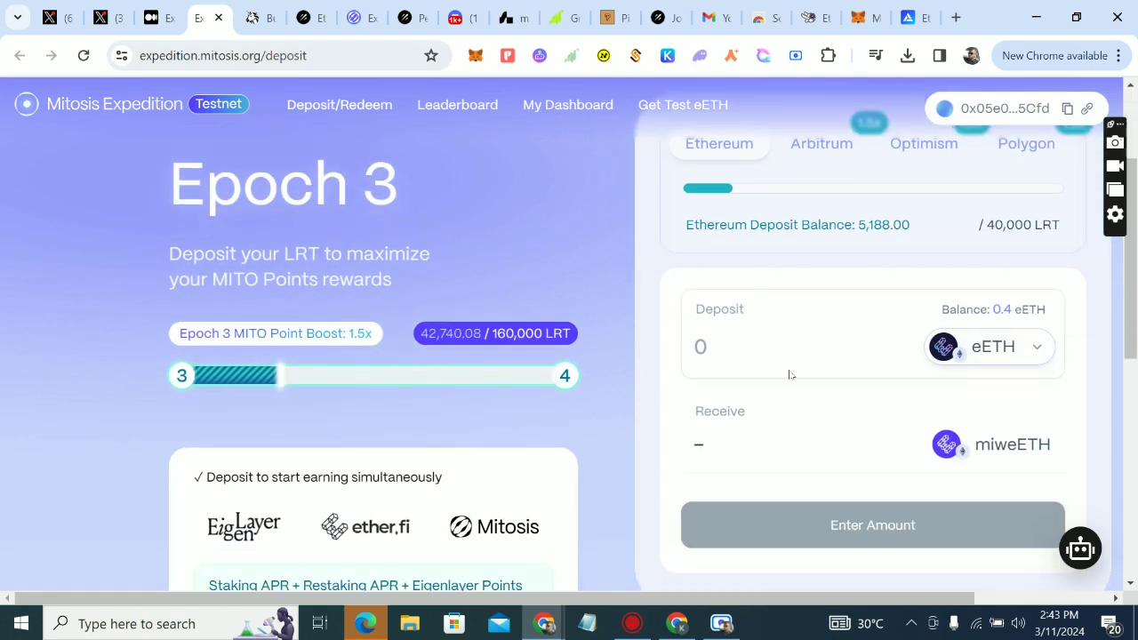
{"action": "left_click", "coordinate": [709, 353]}
{"action": "type", "text": "0"}
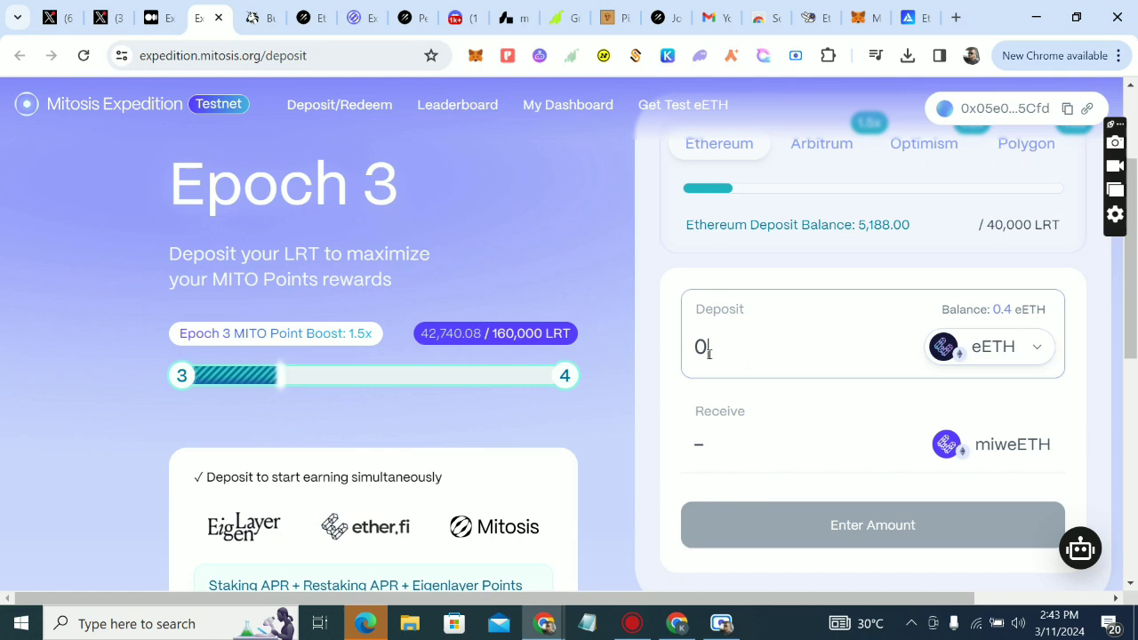
{"action": "type", "text": ".1"}
{"action": "scroll", "coordinate": [711, 356], "scroll_direction": "down", "scroll_amount": 2}
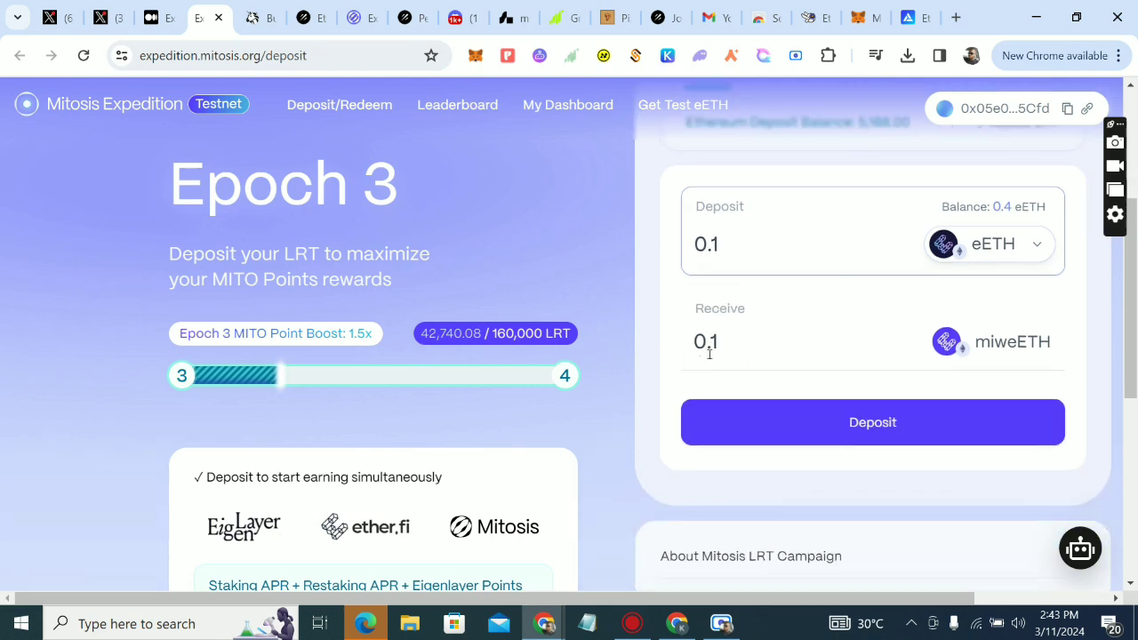
Step: Change the Ethereum deposit amount to 0.2 eETH and submit it, approving the signature request and transaction in MetaMask
{"action": "key", "text": "BackSpace"}
{"action": "type", "text": "2"}
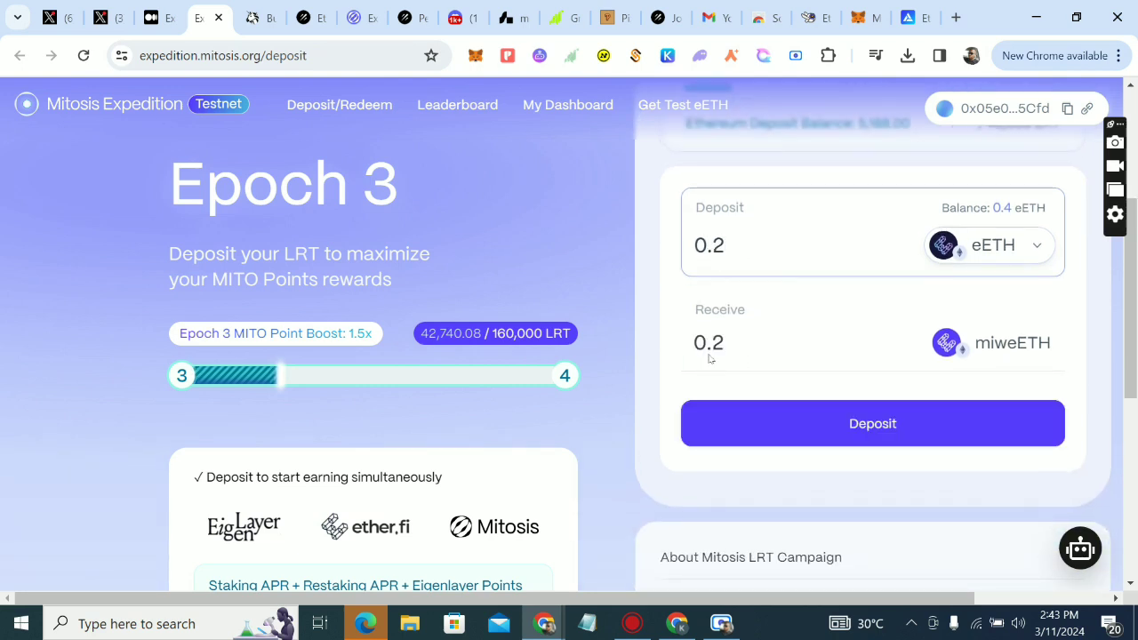
{"action": "left_click", "coordinate": [756, 420]}
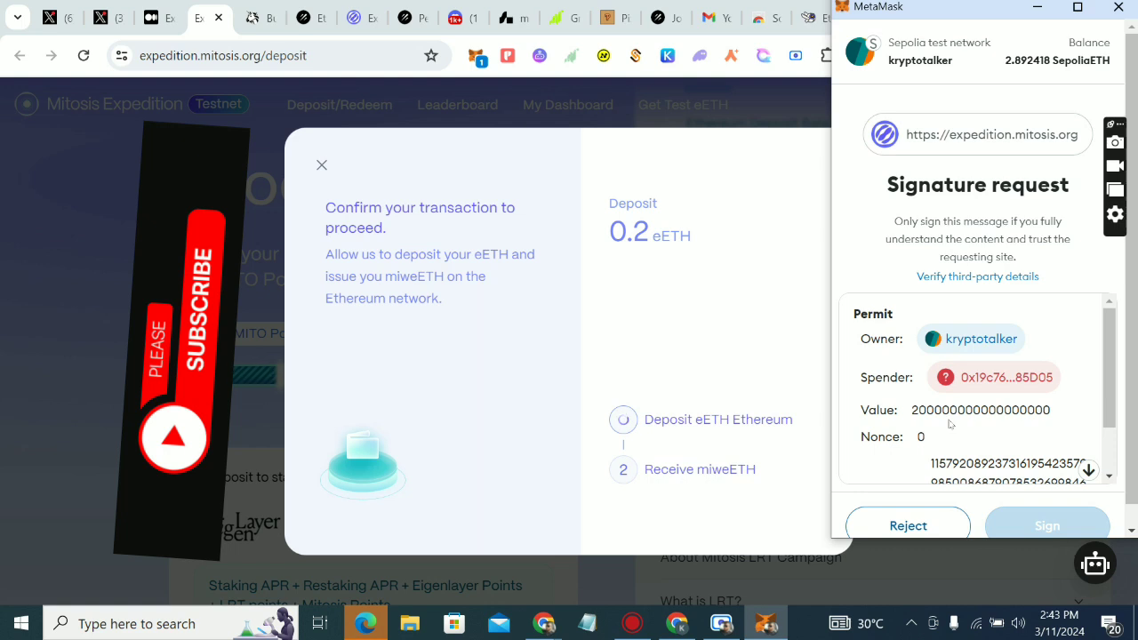
{"action": "scroll", "coordinate": [1039, 391], "scroll_direction": "down", "scroll_amount": 2}
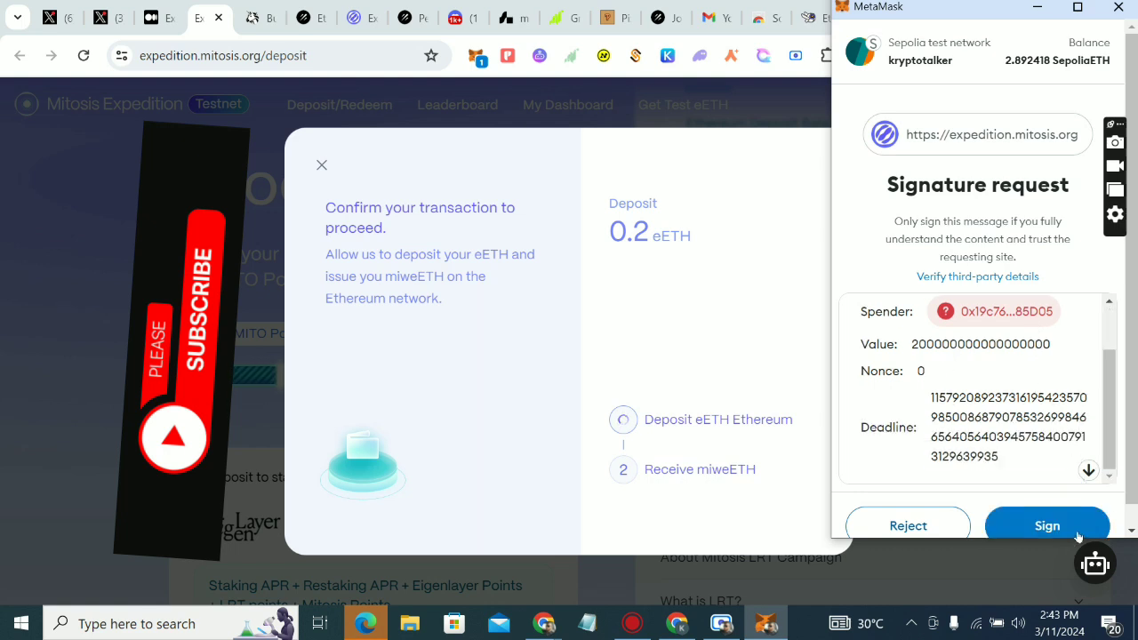
{"action": "left_click", "coordinate": [1076, 532]}
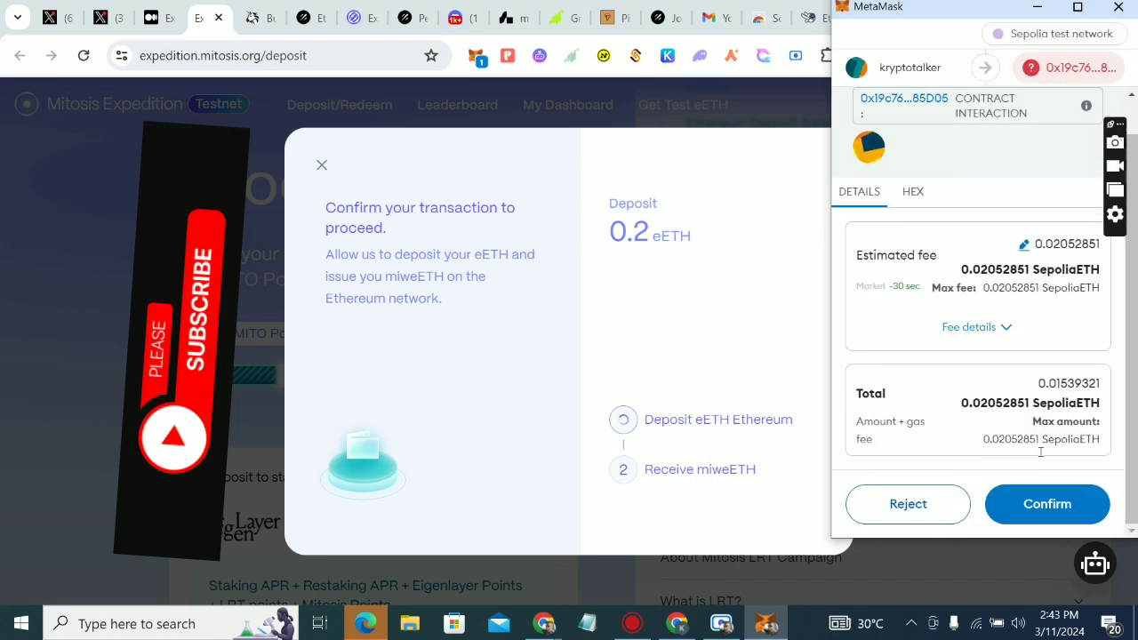
{"action": "left_click", "coordinate": [1042, 506]}
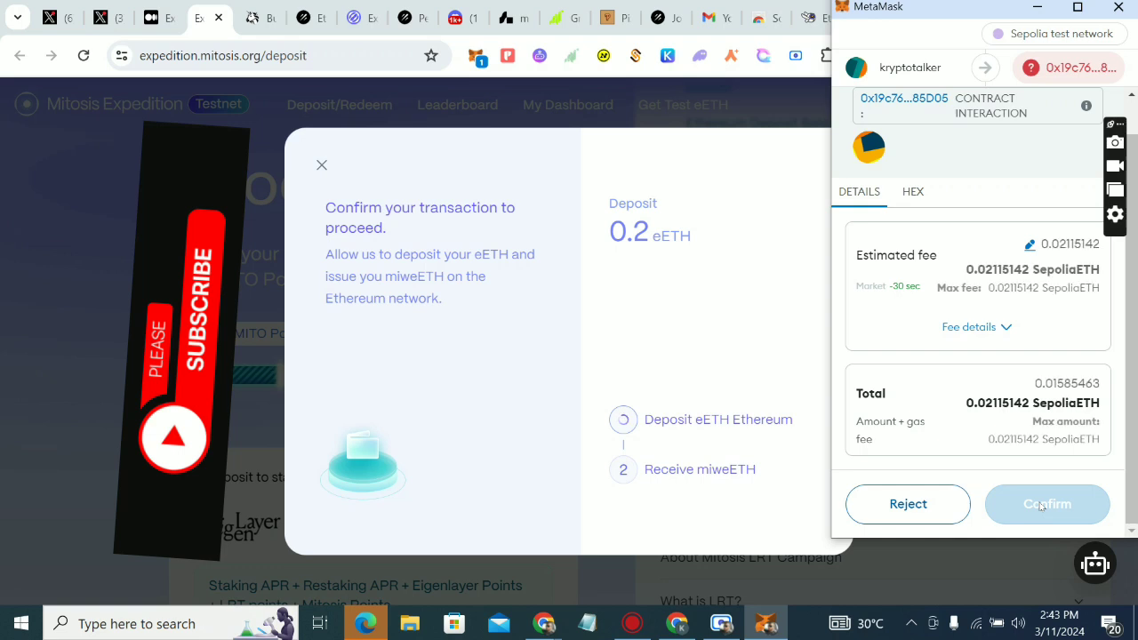
{"action": "left_click", "coordinate": [1043, 506]}
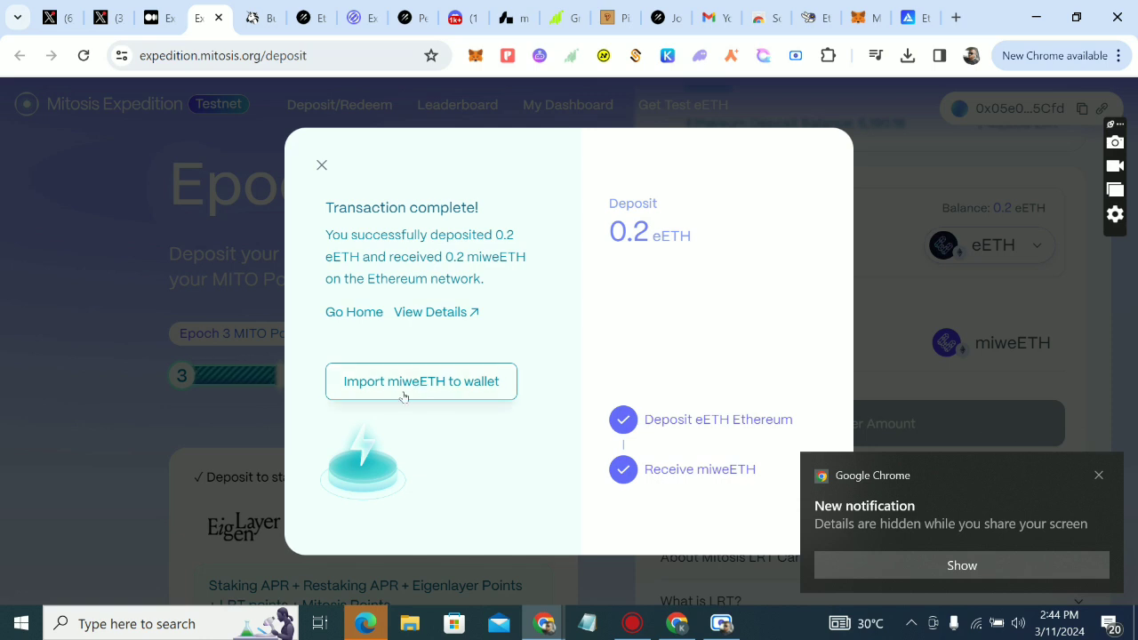
Step: Import the received miweETH token into MetaMask and check it in the wallet's token list, closing the completed deposit summary
{"action": "left_click", "coordinate": [455, 383]}
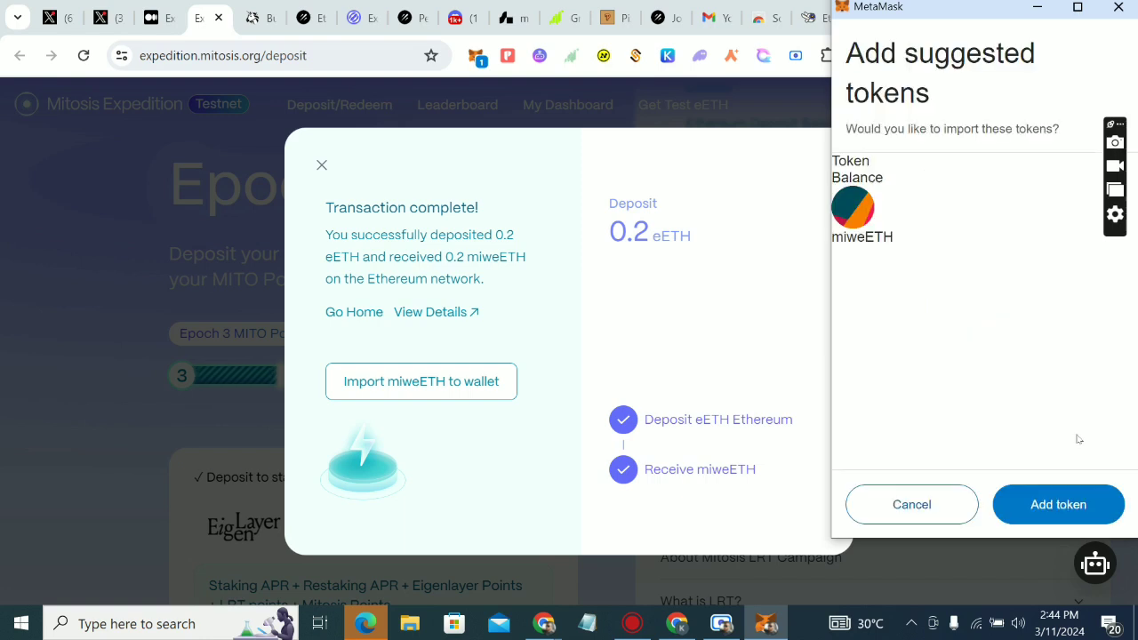
{"action": "left_click", "coordinate": [1059, 504]}
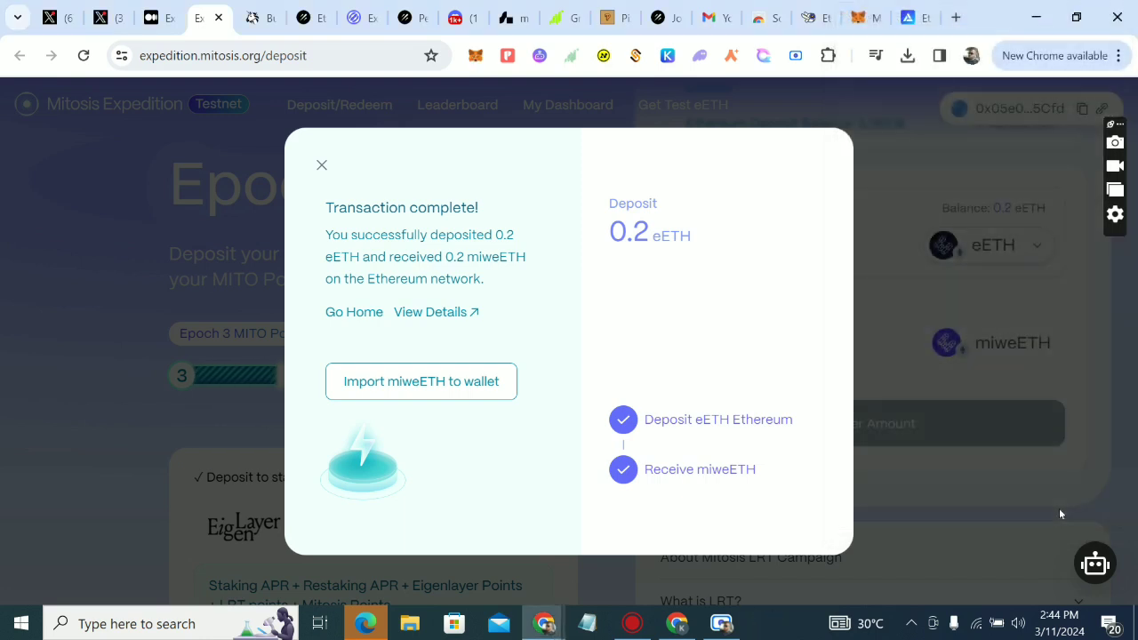
{"action": "left_click", "coordinate": [475, 56]}
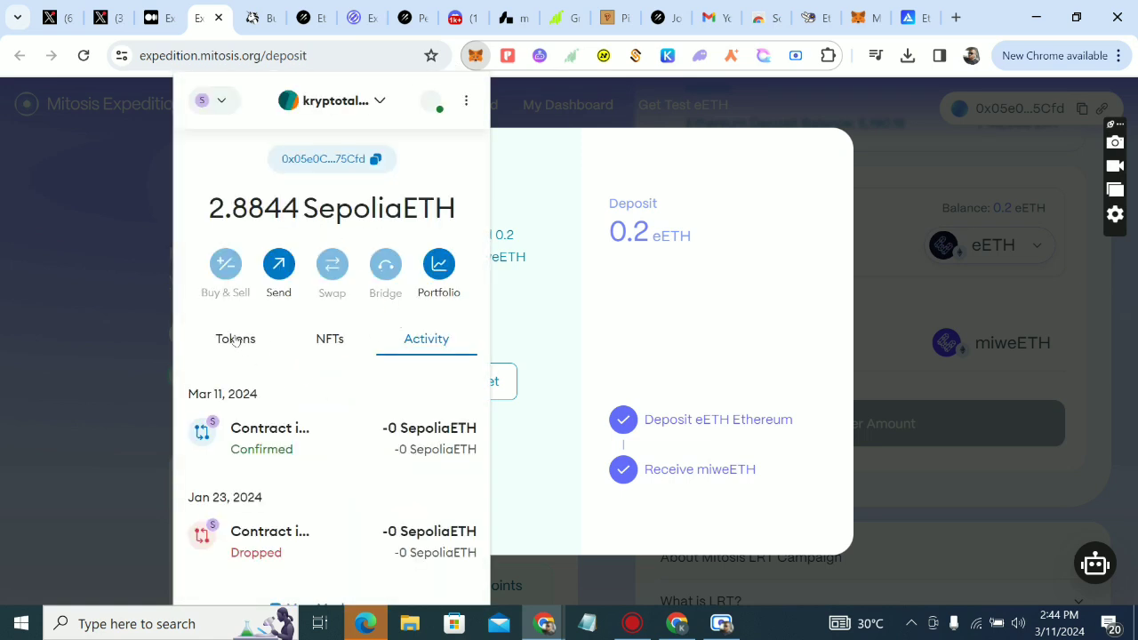
{"action": "left_click", "coordinate": [235, 340]}
{"action": "scroll", "coordinate": [336, 467], "scroll_direction": "down", "scroll_amount": 3}
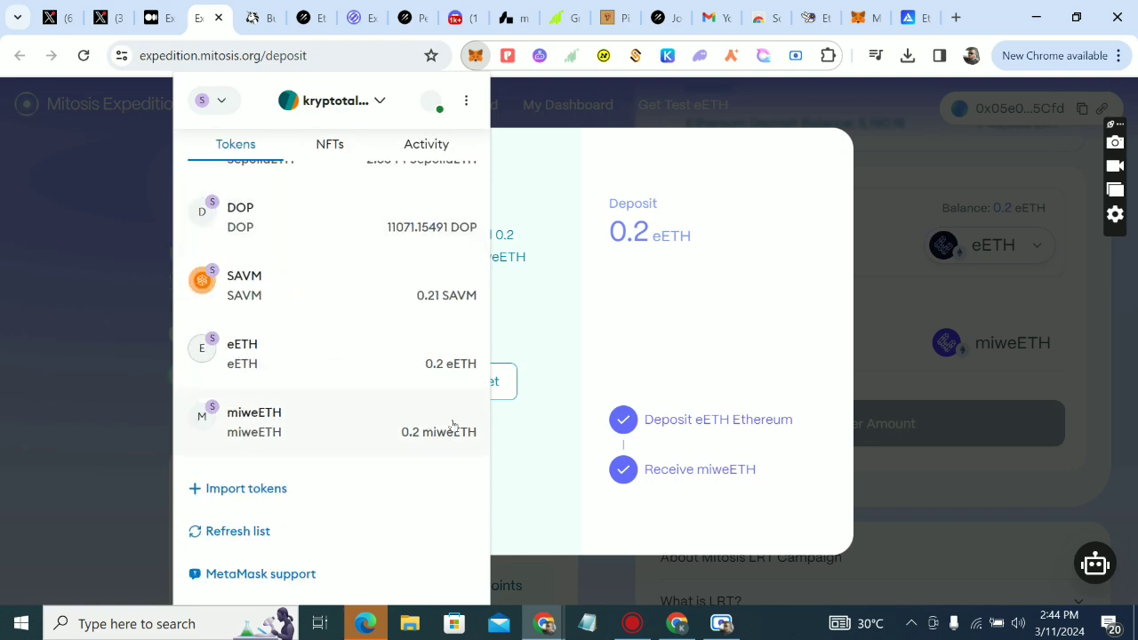
{"action": "left_click", "coordinate": [583, 326]}
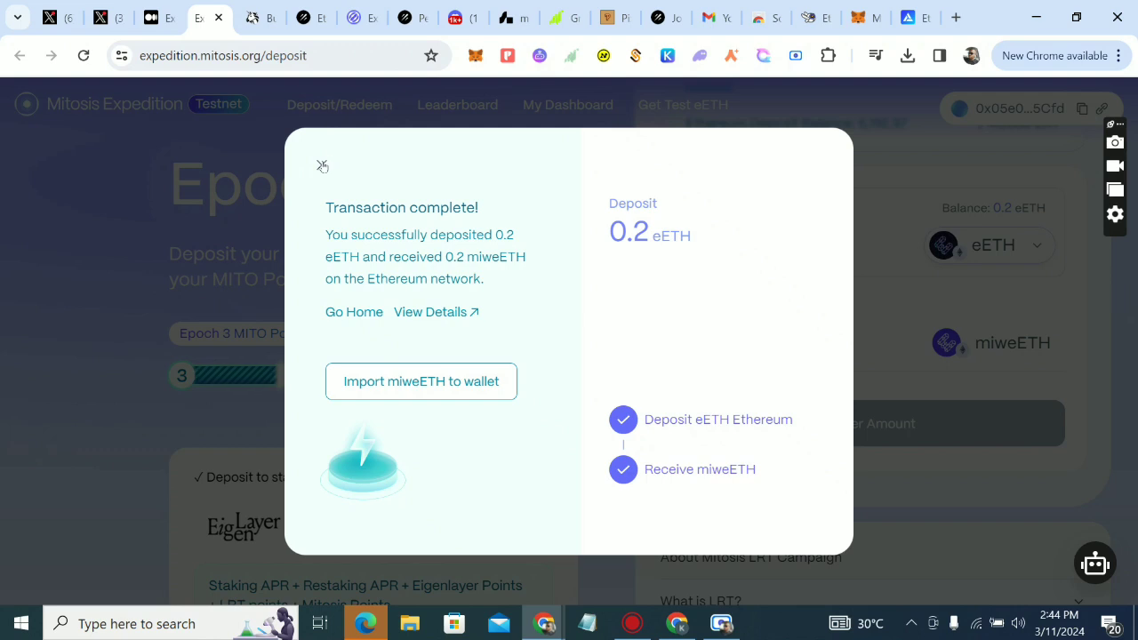
{"action": "left_click", "coordinate": [322, 165]}
Step: Switch the deposit network to Arbitrum and set the deposit amount to 0.1 eETH
{"action": "scroll", "coordinate": [708, 299], "scroll_direction": "up", "scroll_amount": 2}
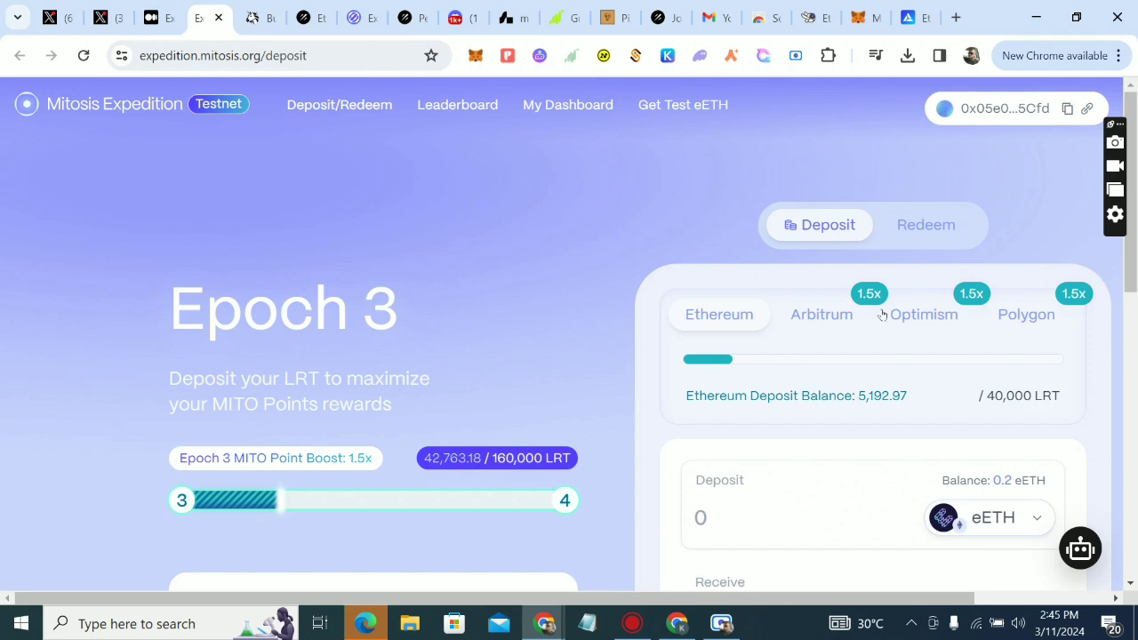
{"action": "scroll", "coordinate": [882, 313], "scroll_direction": "down", "scroll_amount": 2}
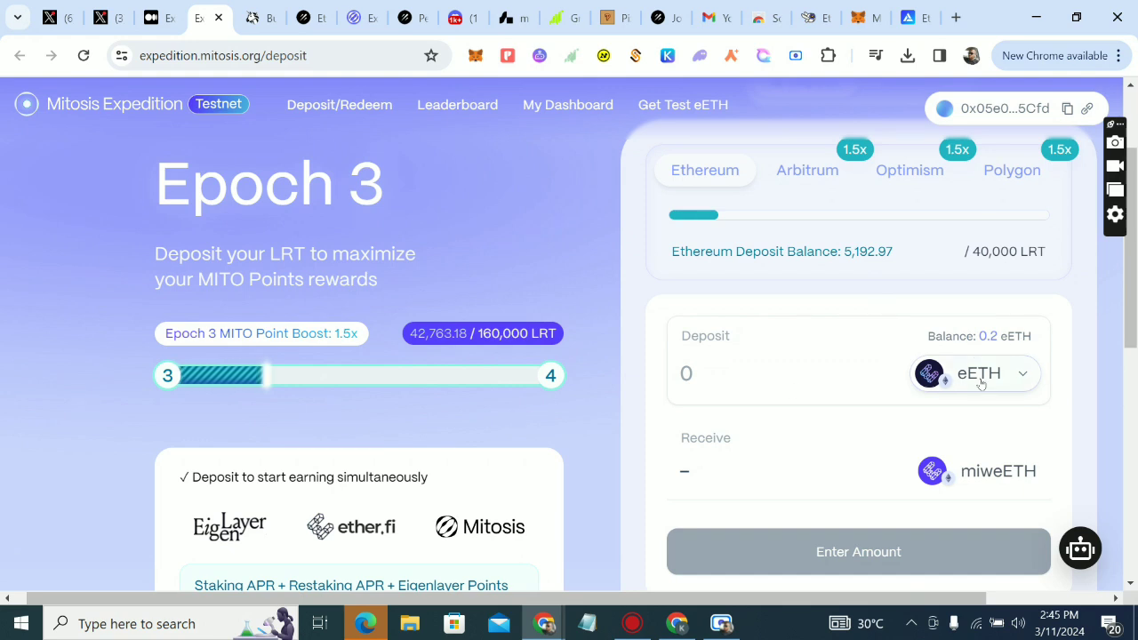
{"action": "left_click", "coordinate": [819, 178]}
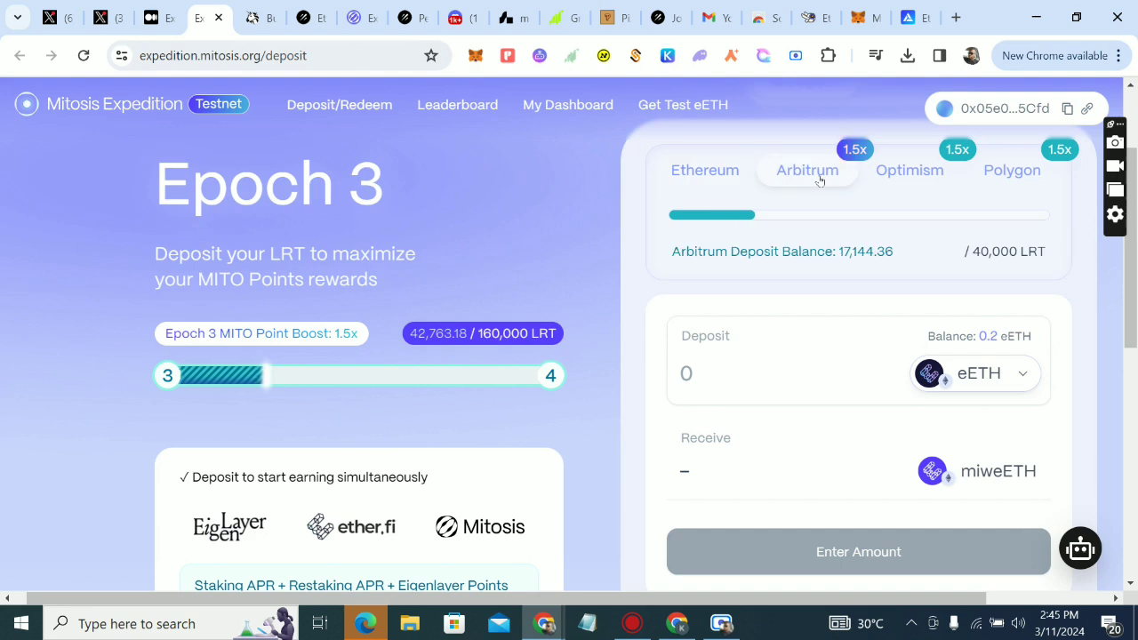
{"action": "left_click", "coordinate": [691, 374]}
{"action": "type", "text": "0"}
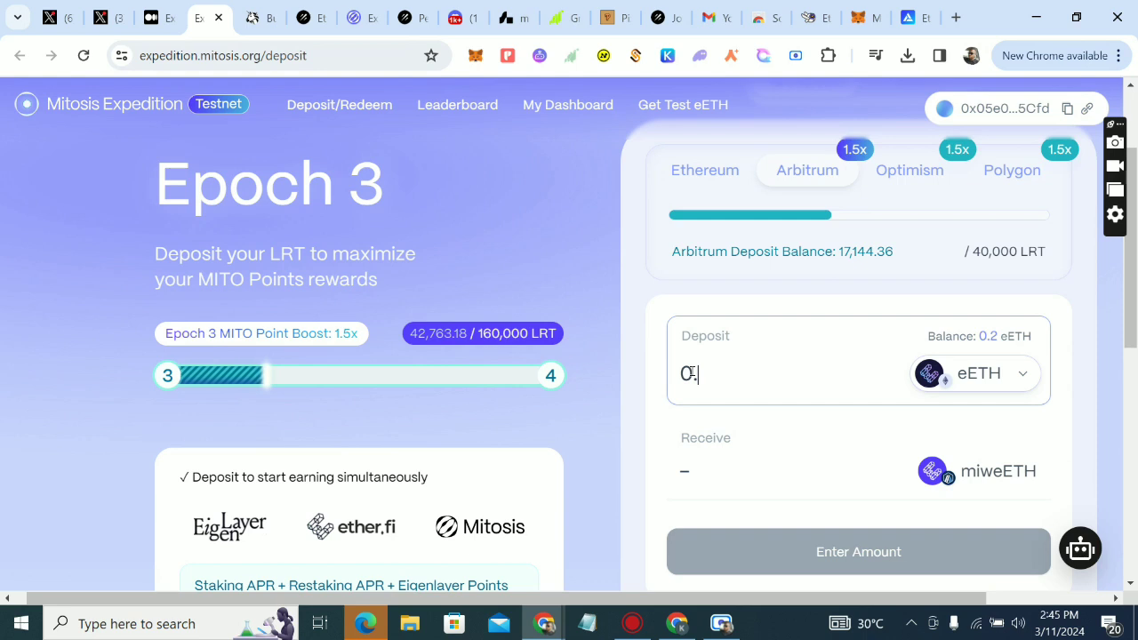
{"action": "type", "text": ".1"}
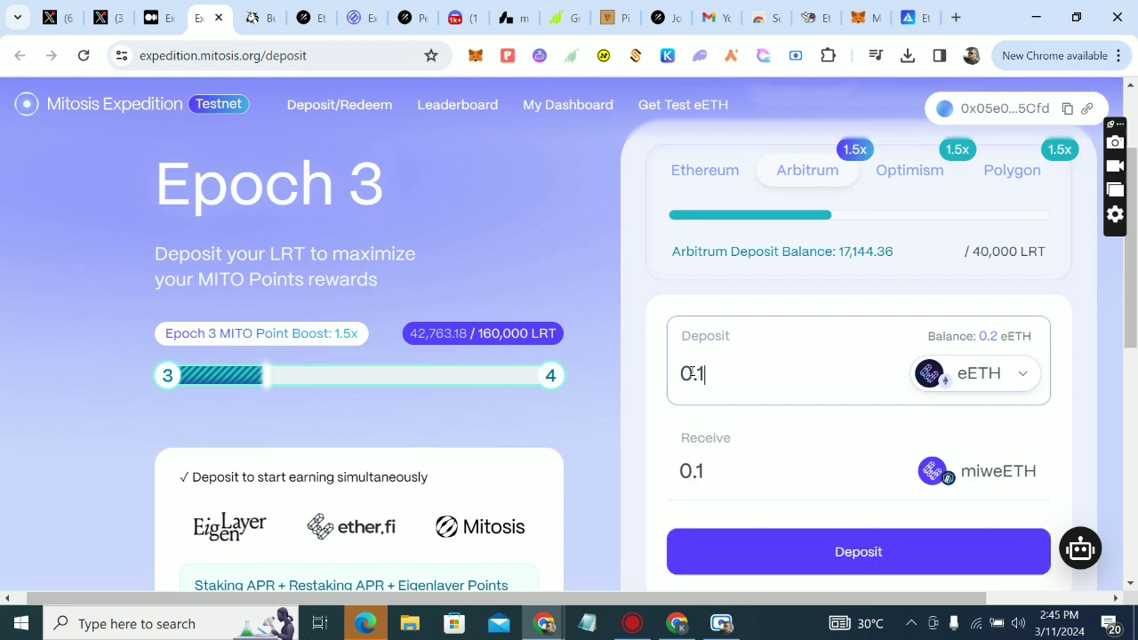
Step: Submit the Arbitrum deposit, sign and confirm it in MetaMask, and close the transaction dialog
{"action": "left_click", "coordinate": [830, 551]}
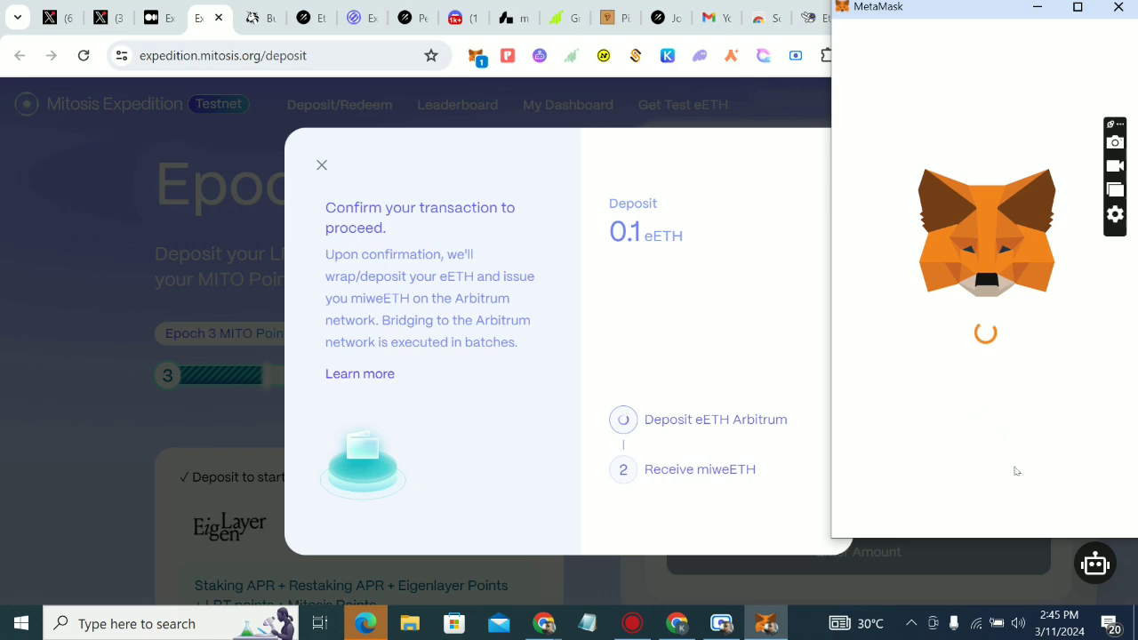
{"action": "scroll", "coordinate": [1012, 478], "scroll_direction": "down", "scroll_amount": 2}
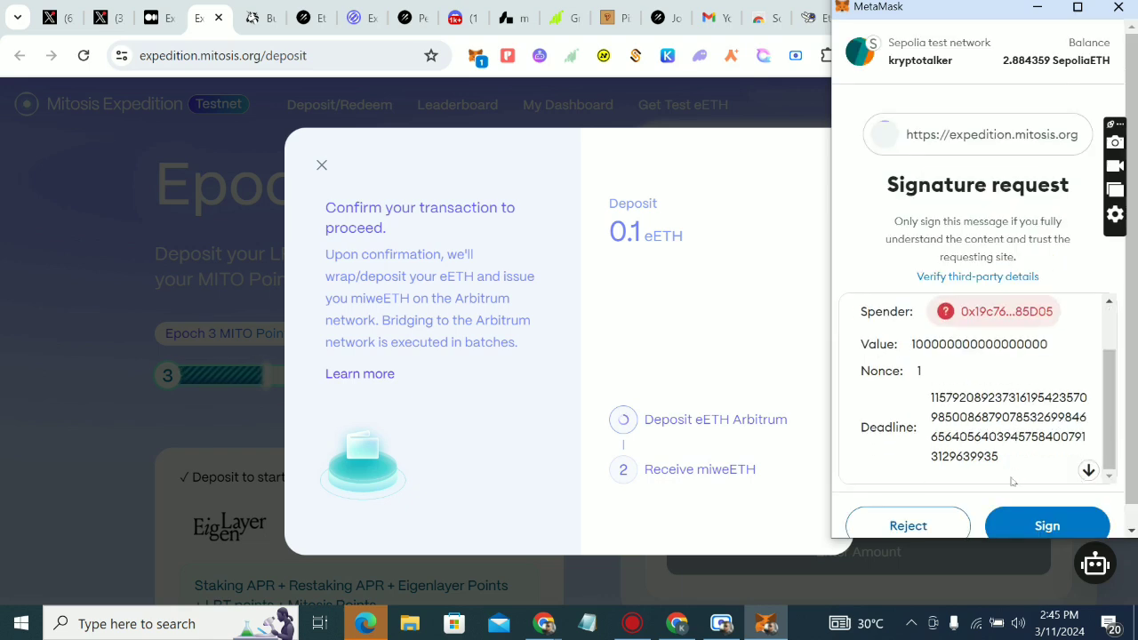
{"action": "left_click", "coordinate": [1031, 523]}
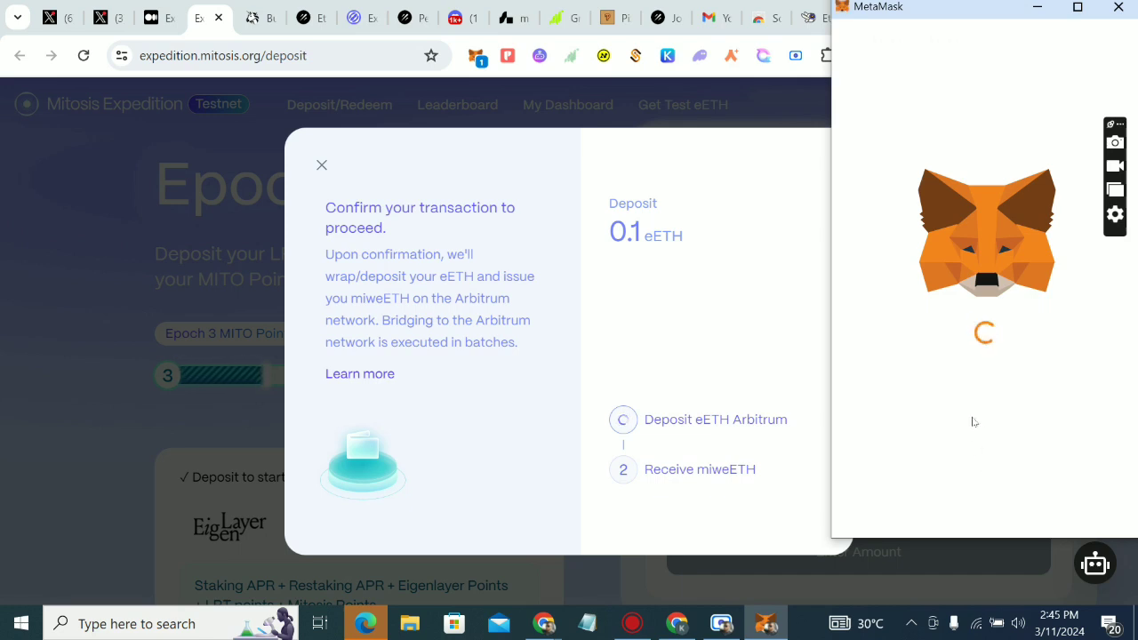
{"action": "scroll", "coordinate": [1005, 454], "scroll_direction": "down", "scroll_amount": 2}
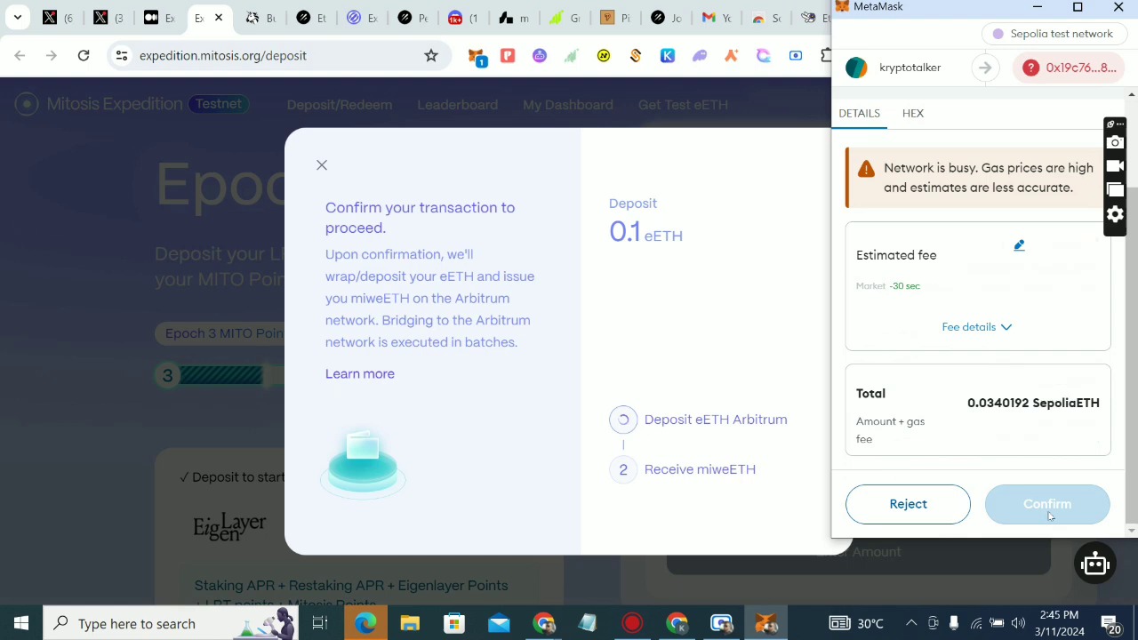
{"action": "left_click", "coordinate": [1048, 505]}
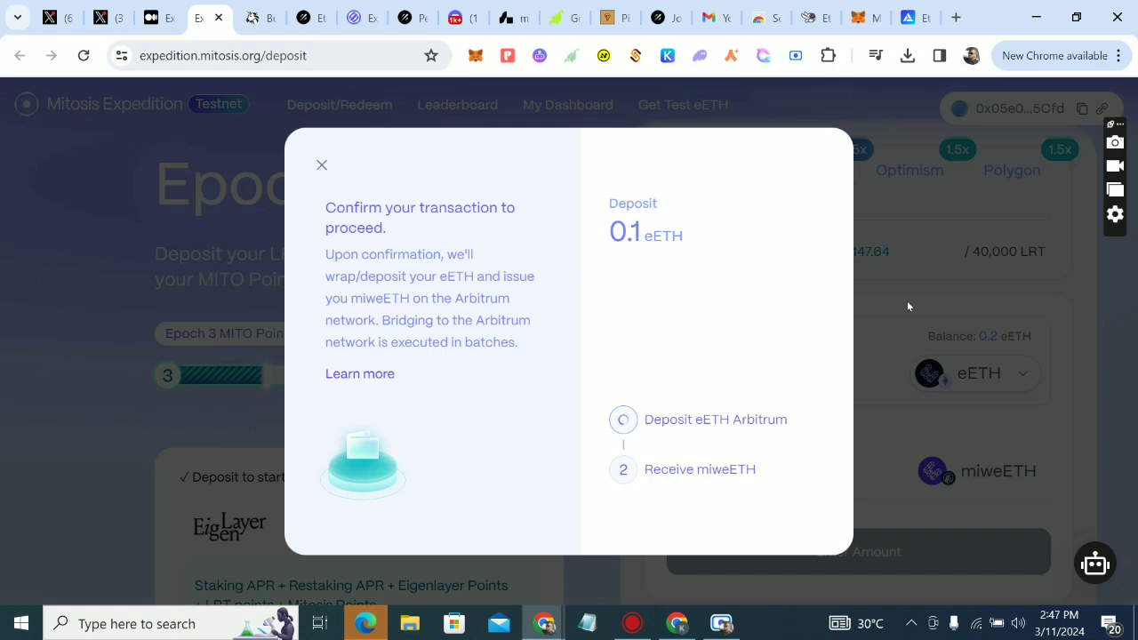
{"action": "left_click", "coordinate": [322, 167]}
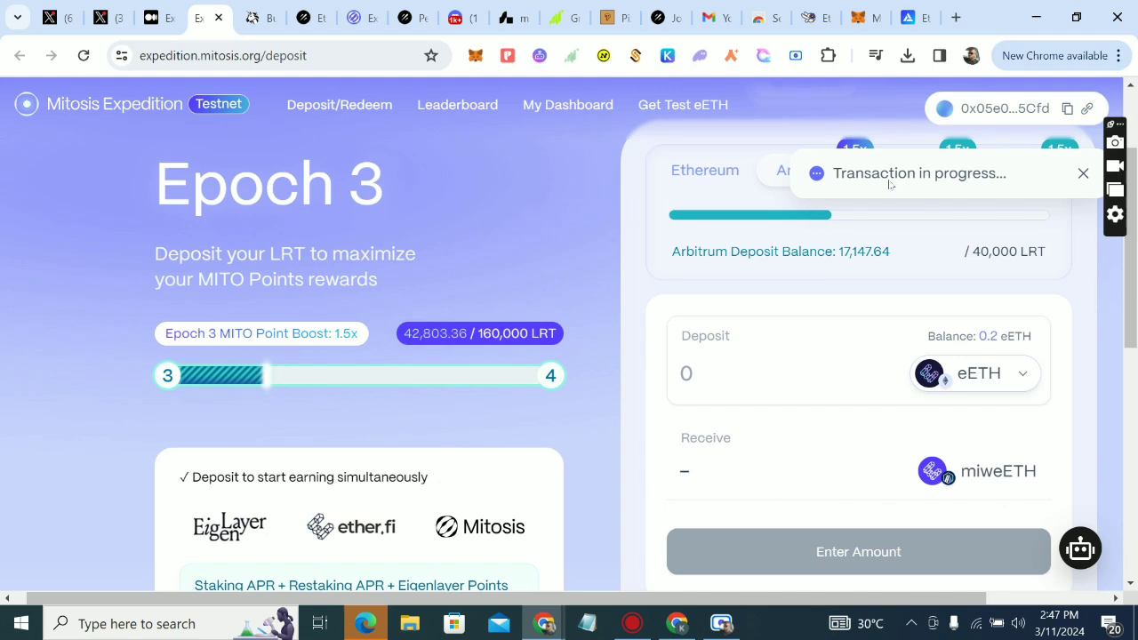
Step: Open the personal dashboard and review the miLRT balances per network and the MITO points overview
{"action": "scroll", "coordinate": [298, 332], "scroll_direction": "up", "scroll_amount": 2}
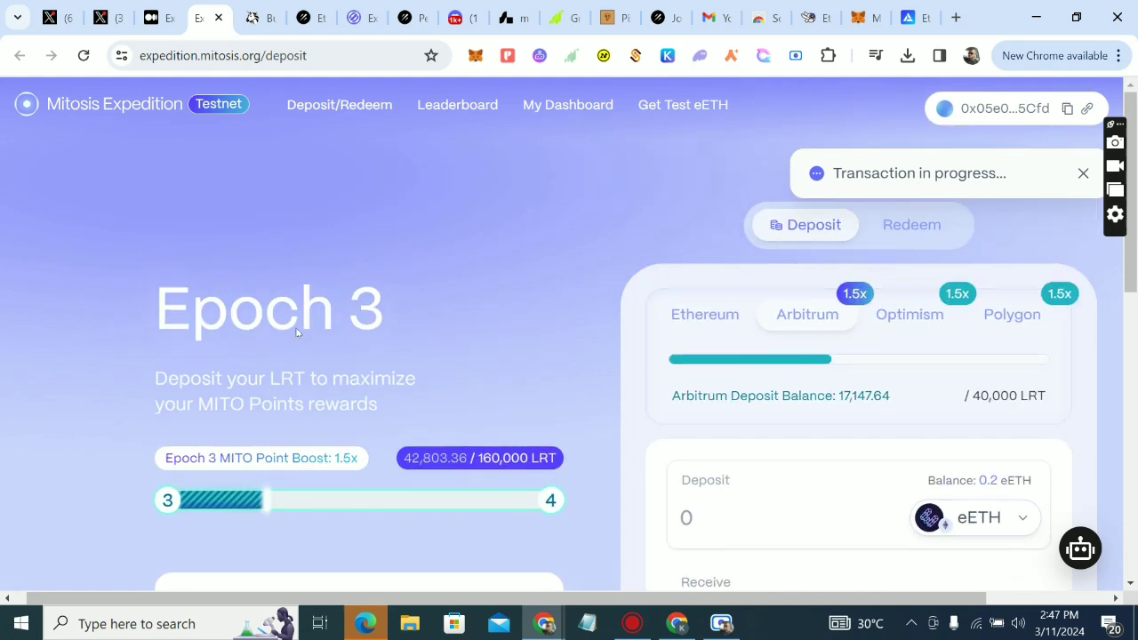
{"action": "left_click", "coordinate": [560, 108]}
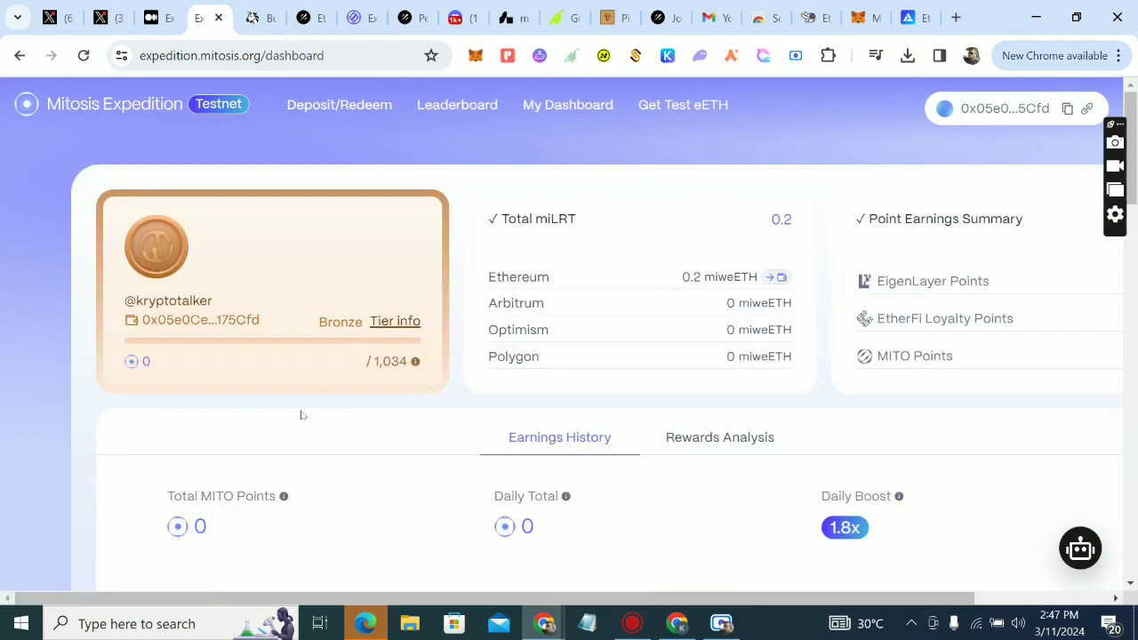
{"action": "scroll", "coordinate": [695, 315], "scroll_direction": "down", "scroll_amount": 2}
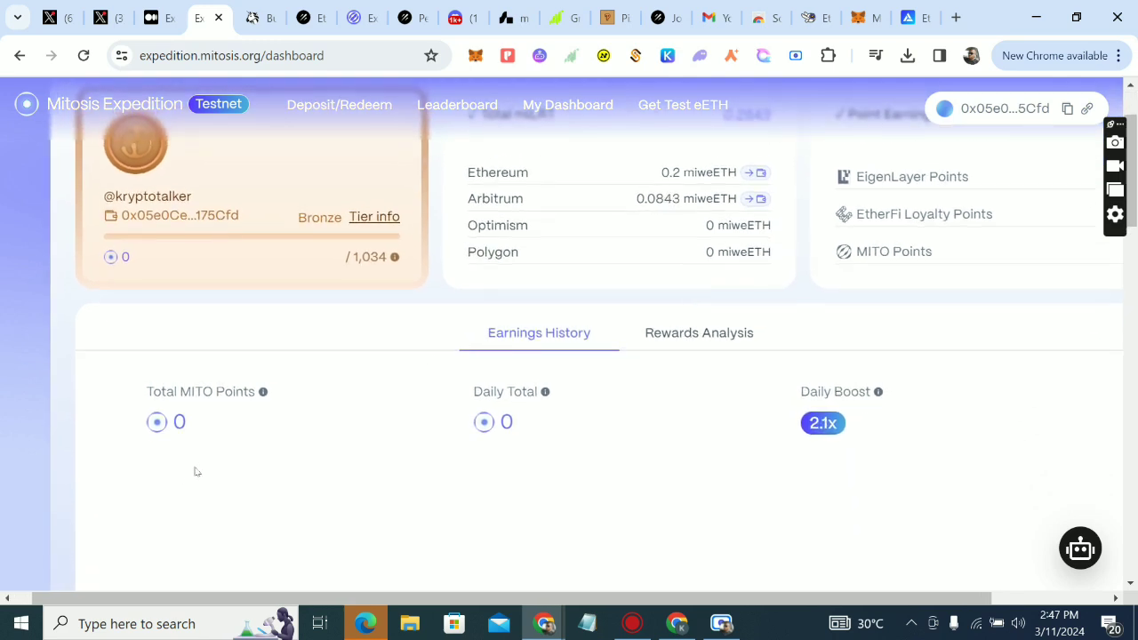
{"action": "scroll", "coordinate": [574, 408], "scroll_direction": "up", "scroll_amount": 2}
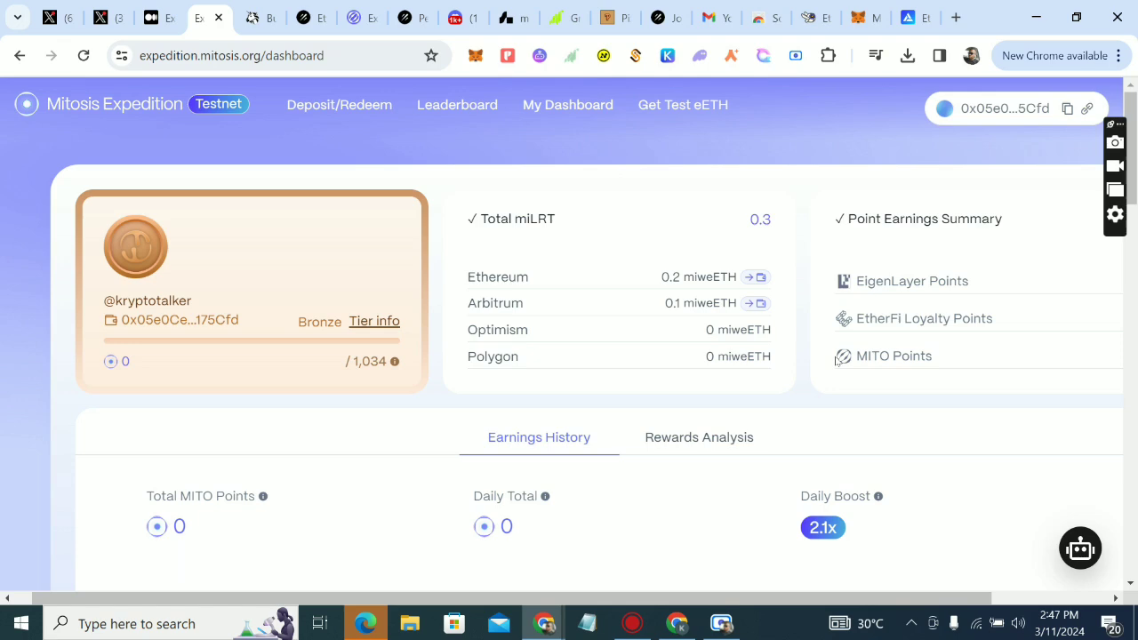
Step: Examine the dashboard's referral and Bracket Boost sections and the badge missions under Onboarding, Growth, Milestones and Early Adopter
{"action": "scroll", "coordinate": [774, 458], "scroll_direction": "down", "scroll_amount": 10}
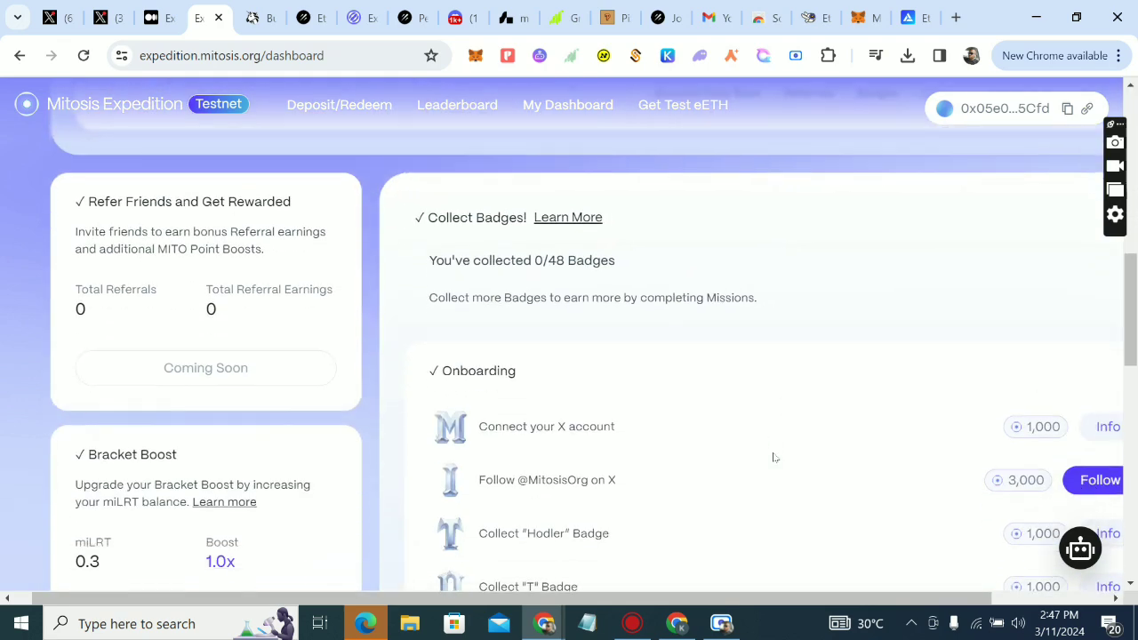
{"action": "scroll", "coordinate": [773, 458], "scroll_direction": "down", "scroll_amount": 3}
{"action": "scroll", "coordinate": [774, 458], "scroll_direction": "up", "scroll_amount": 3}
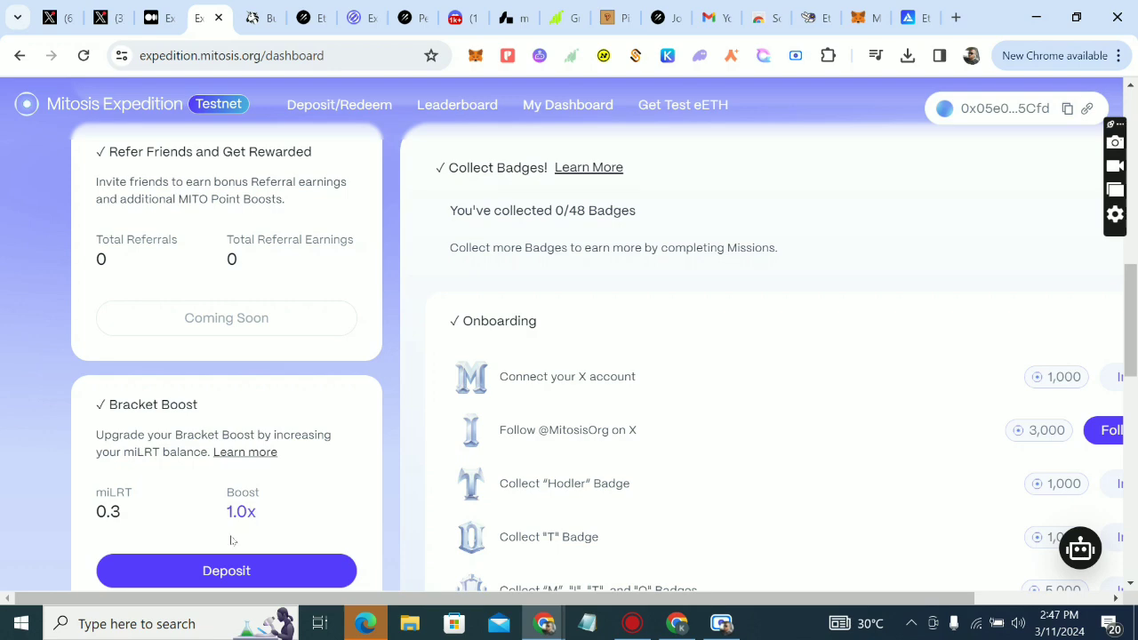
{"action": "scroll", "coordinate": [229, 562], "scroll_direction": "down", "scroll_amount": 1}
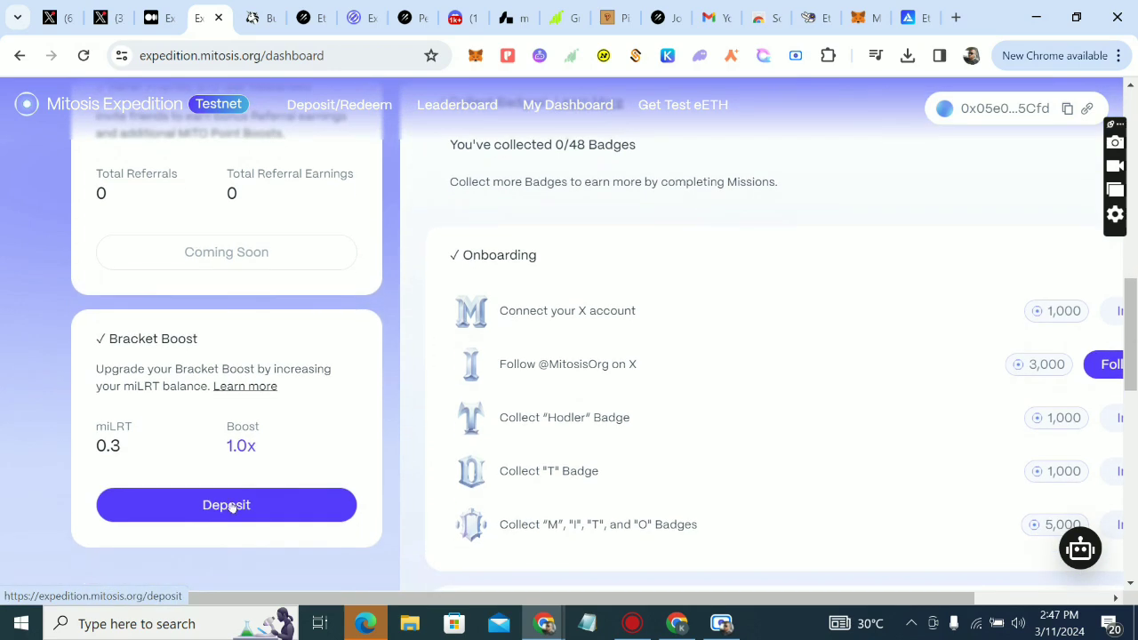
{"action": "scroll", "coordinate": [285, 484], "scroll_direction": "down", "scroll_amount": 3}
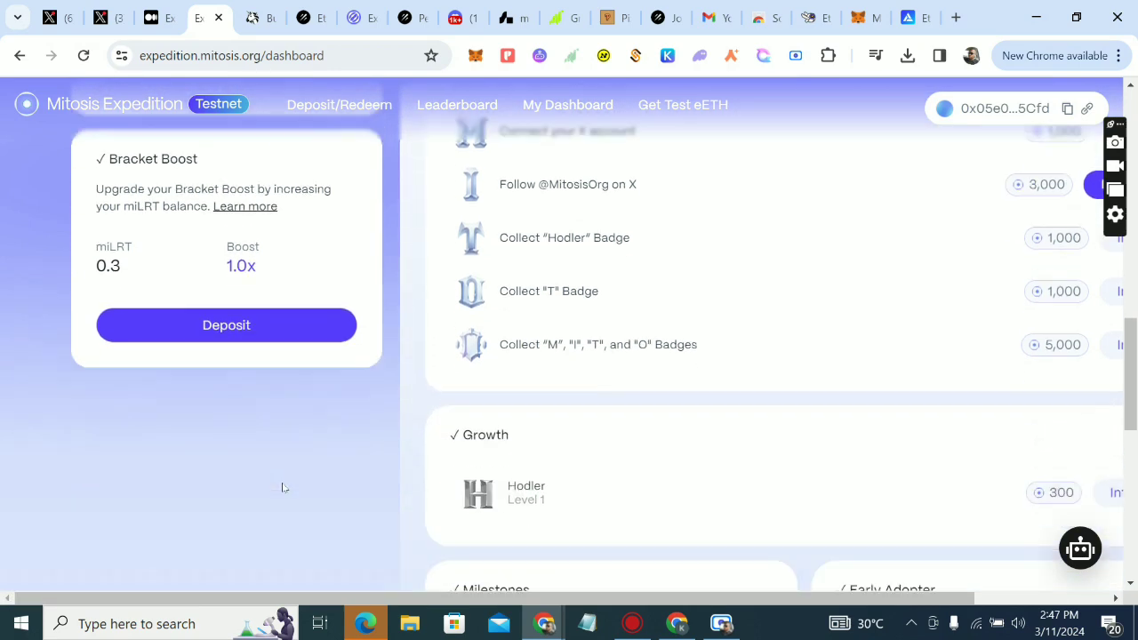
{"action": "scroll", "coordinate": [283, 488], "scroll_direction": "down", "scroll_amount": 8}
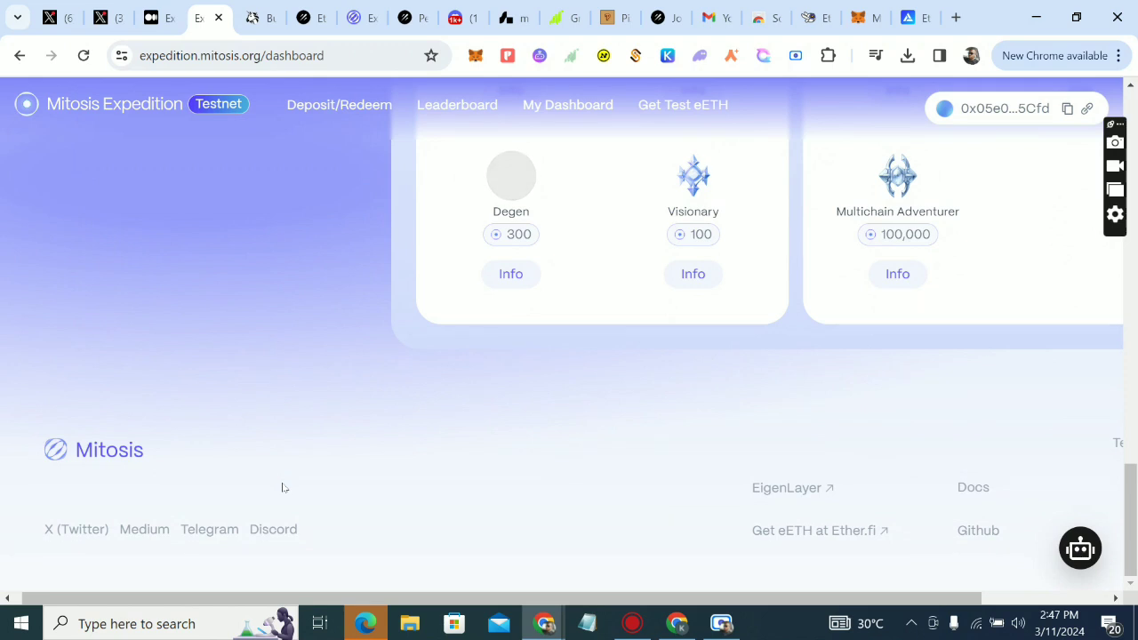
{"action": "scroll", "coordinate": [663, 434], "scroll_direction": "up", "scroll_amount": 5}
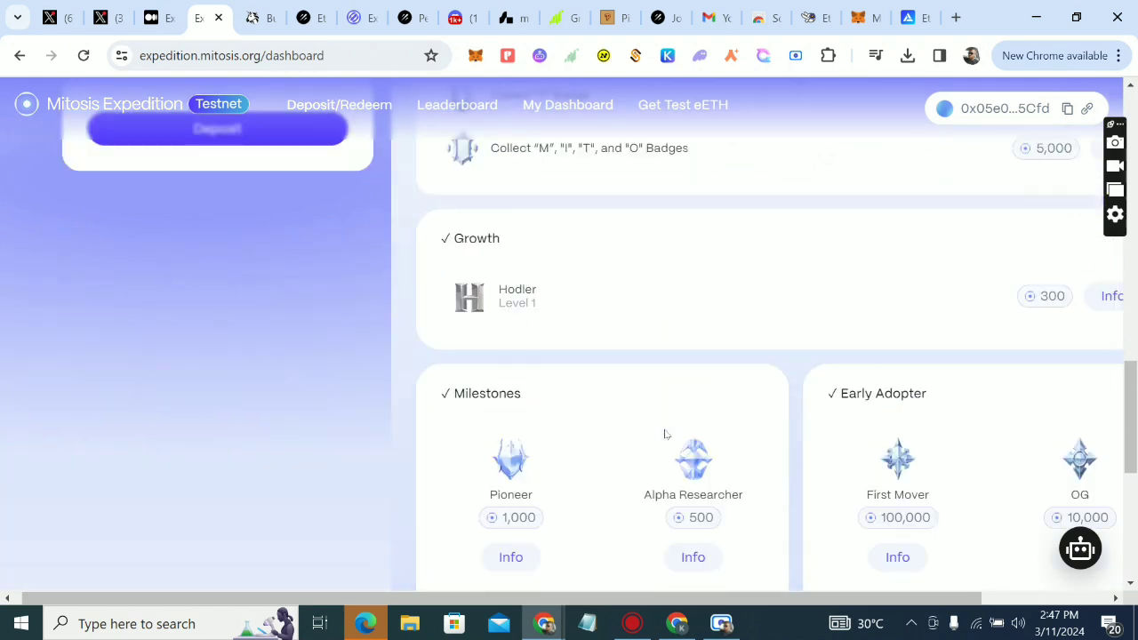
{"action": "scroll", "coordinate": [664, 434], "scroll_direction": "up", "scroll_amount": 1}
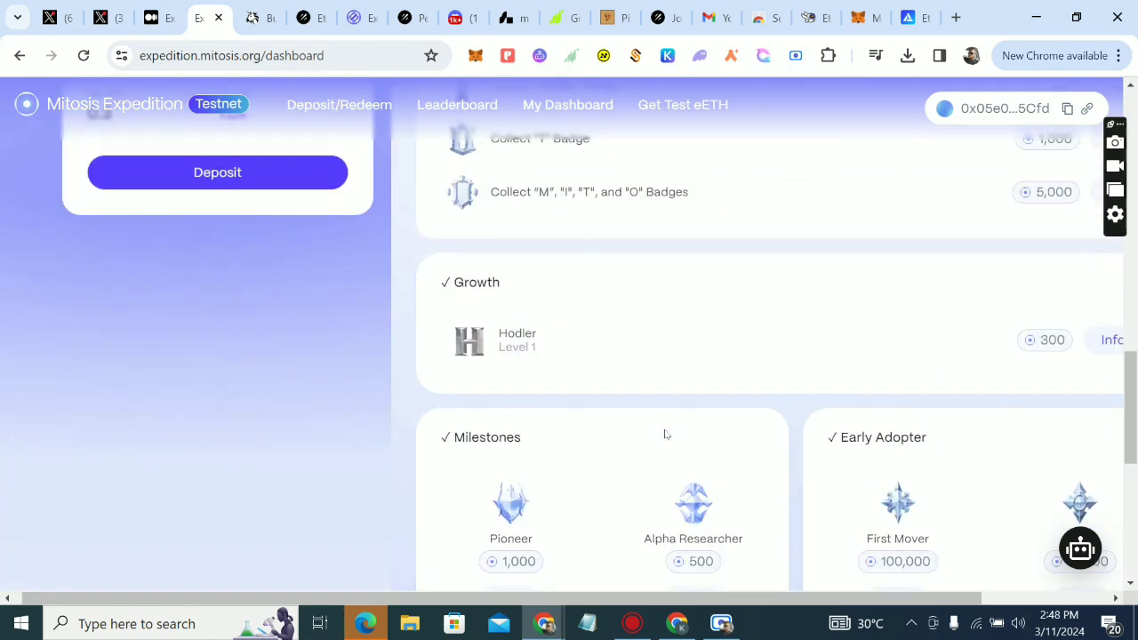
{"action": "scroll", "coordinate": [665, 434], "scroll_direction": "right", "scroll_amount": 2}
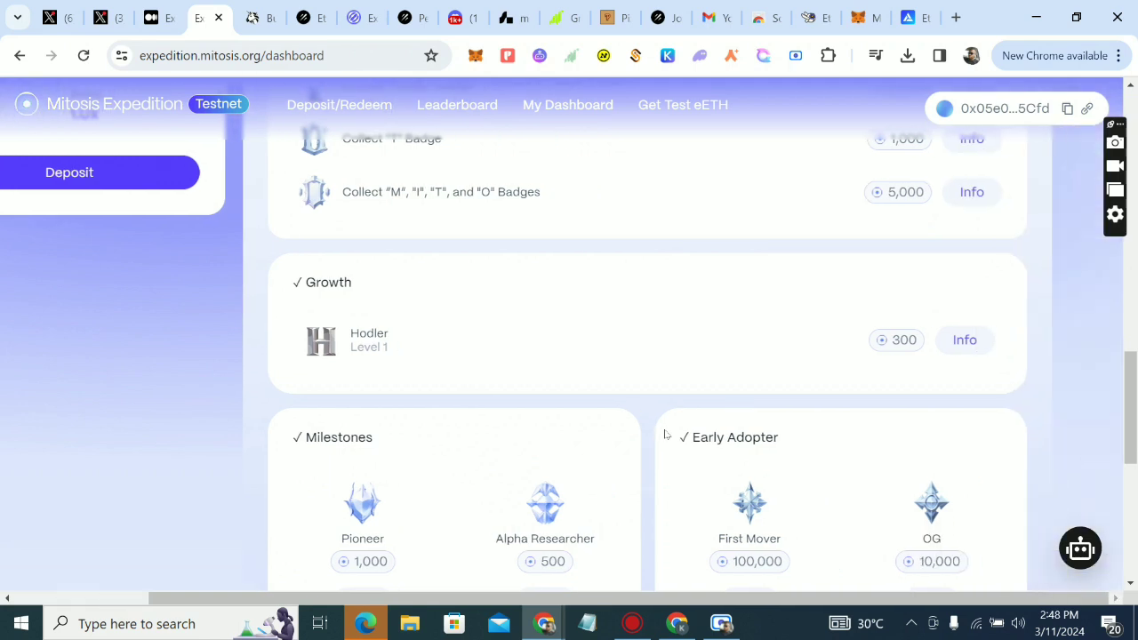
{"action": "scroll", "coordinate": [665, 434], "scroll_direction": "up", "scroll_amount": 5}
{"action": "scroll", "coordinate": [665, 434], "scroll_direction": "left", "scroll_amount": 1}
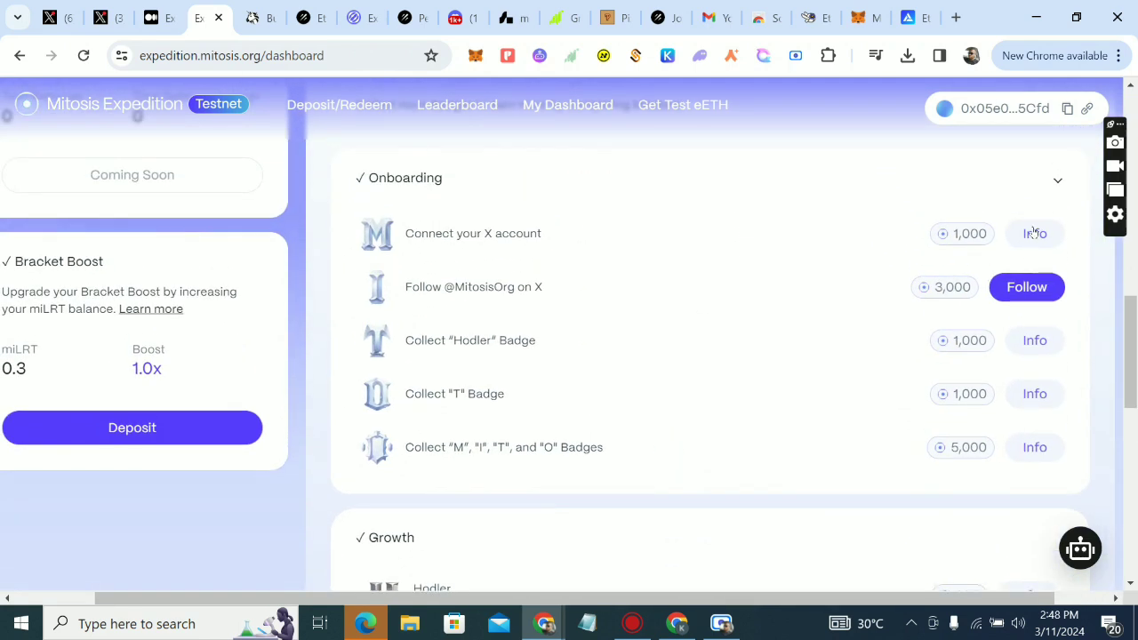
Step: View the details of the "Connect your X account" badge and reload the dashboard
{"action": "left_click", "coordinate": [1035, 234]}
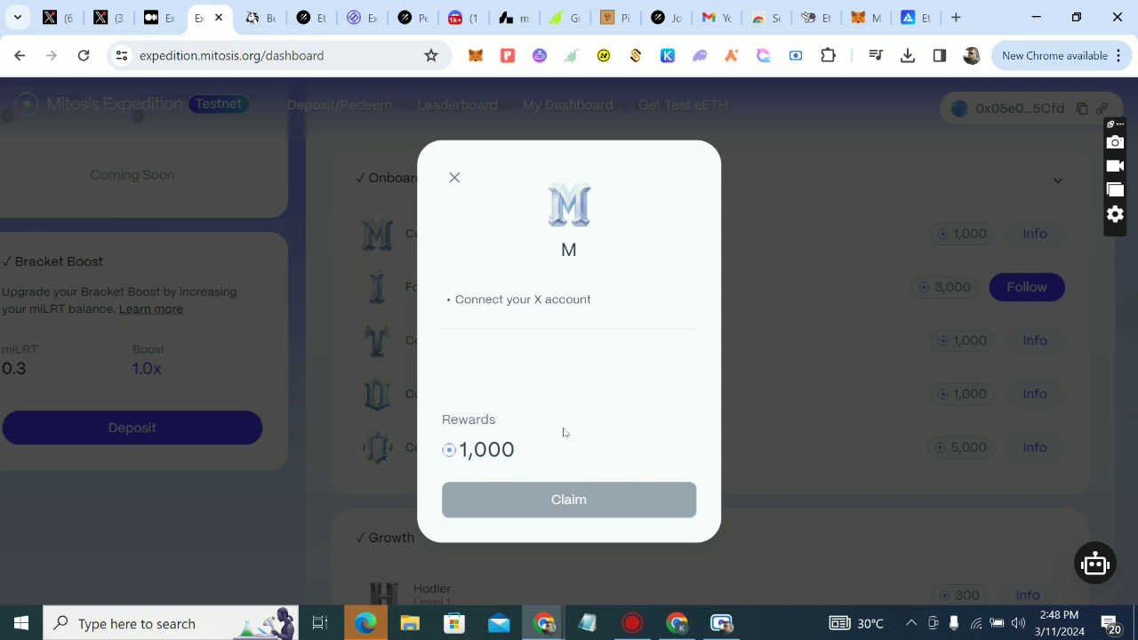
{"action": "left_click", "coordinate": [453, 178]}
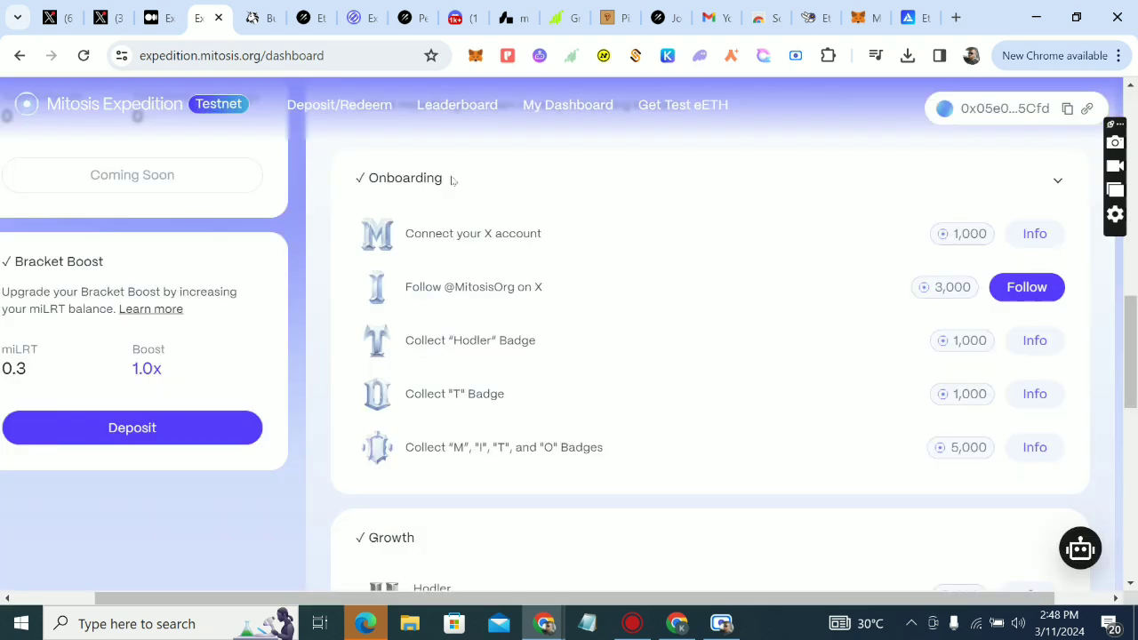
{"action": "left_click", "coordinate": [85, 55]}
{"action": "scroll", "coordinate": [577, 312], "scroll_direction": "down", "scroll_amount": 4}
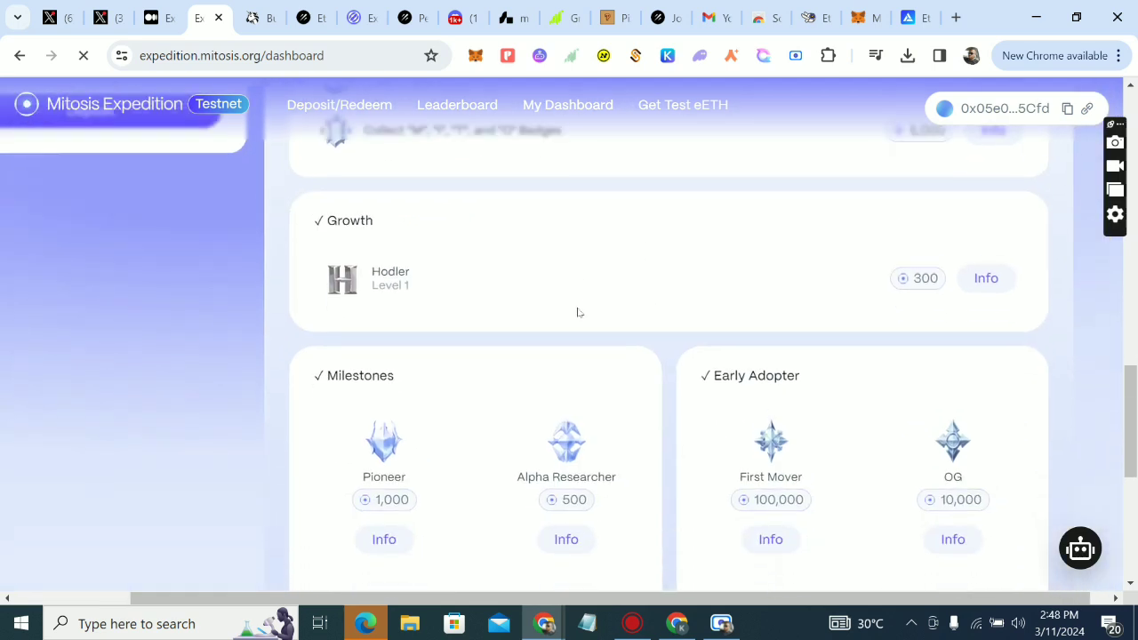
{"action": "scroll", "coordinate": [577, 312], "scroll_direction": "up", "scroll_amount": 2}
{"action": "scroll", "coordinate": [577, 312], "scroll_direction": "left", "scroll_amount": 2}
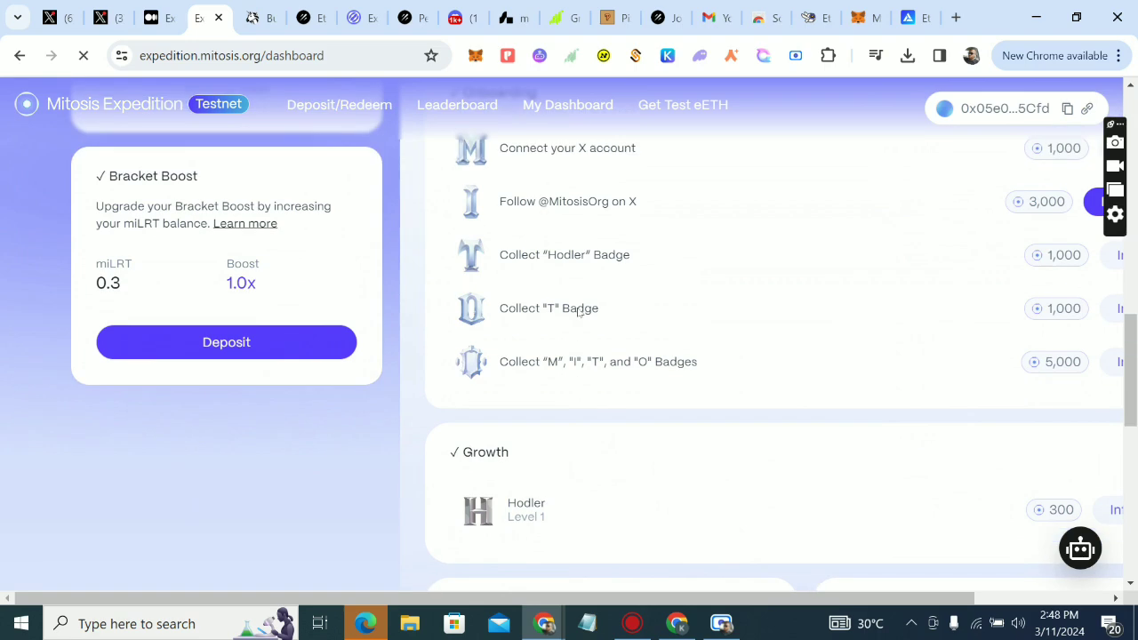
{"action": "scroll", "coordinate": [578, 312], "scroll_direction": "down", "scroll_amount": 8}
{"action": "scroll", "coordinate": [578, 313], "scroll_direction": "right", "scroll_amount": 1}
{"action": "scroll", "coordinate": [577, 312], "scroll_direction": "down", "scroll_amount": 1}
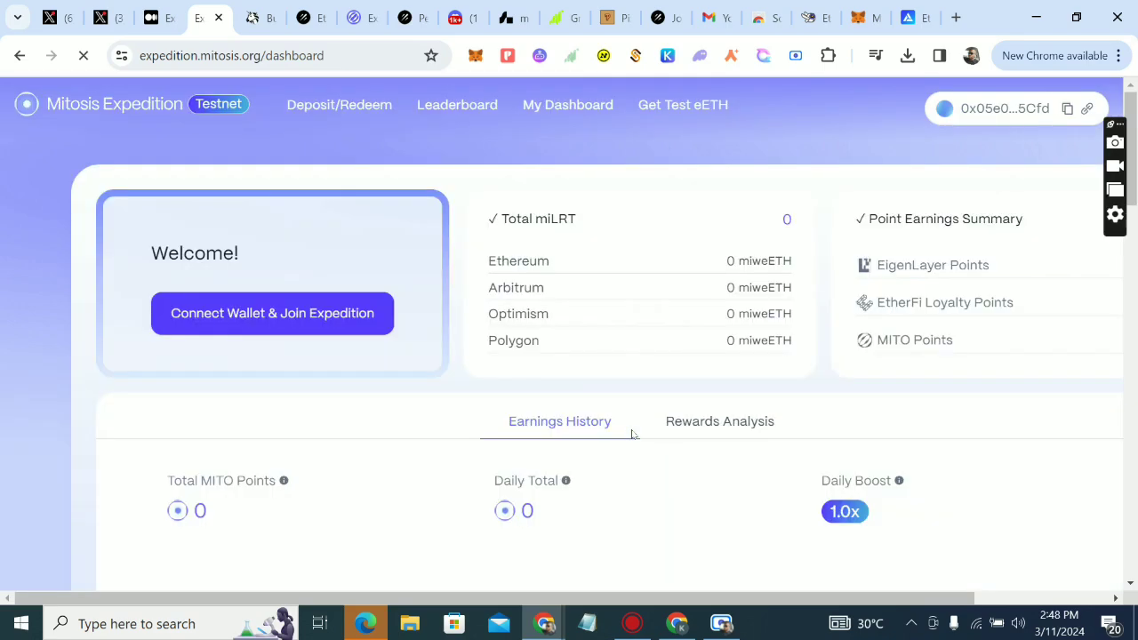
{"action": "scroll", "coordinate": [595, 376], "scroll_direction": "up", "scroll_amount": 10}
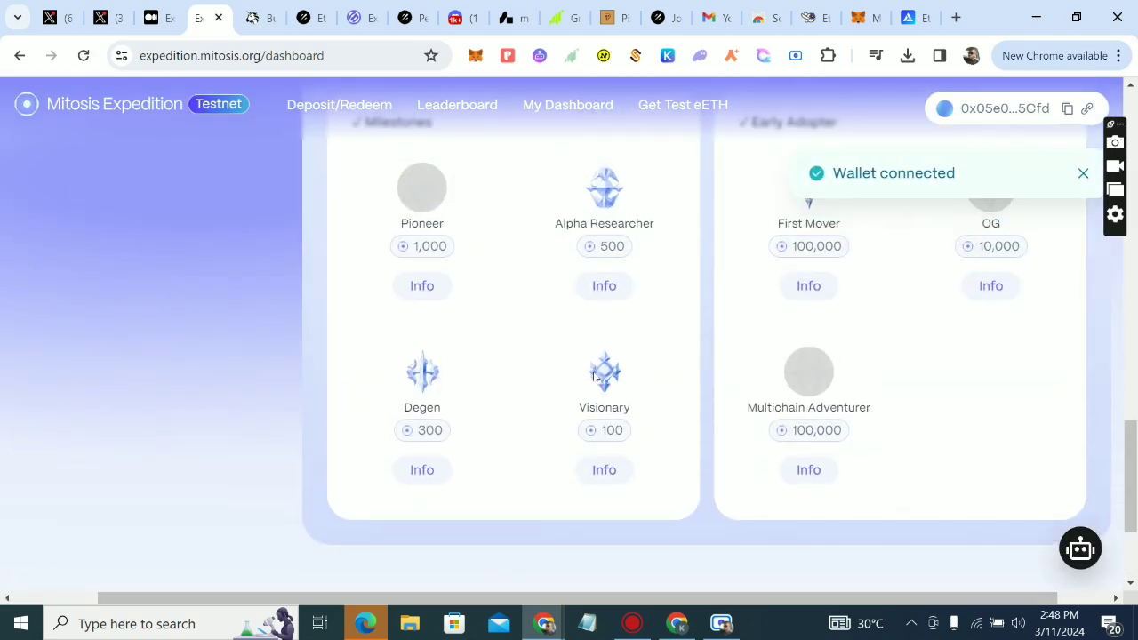
{"action": "scroll", "coordinate": [595, 376], "scroll_direction": "down", "scroll_amount": 1}
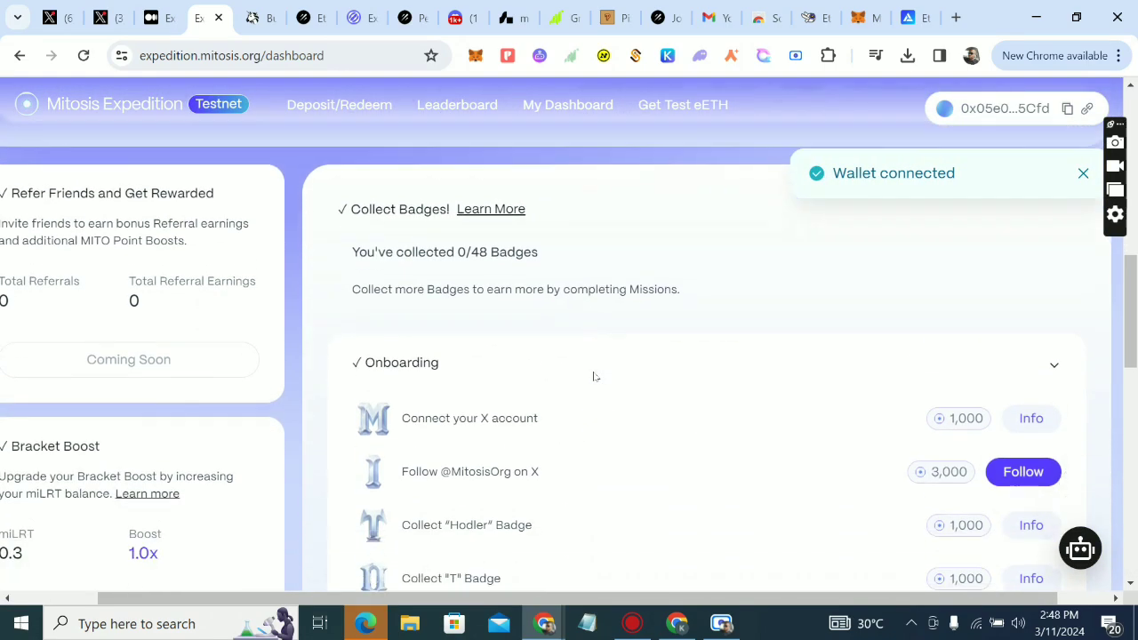
Step: Recheck the M badge's claim details after the reload and return to the Onboarding missions
{"action": "left_click", "coordinate": [1031, 345]}
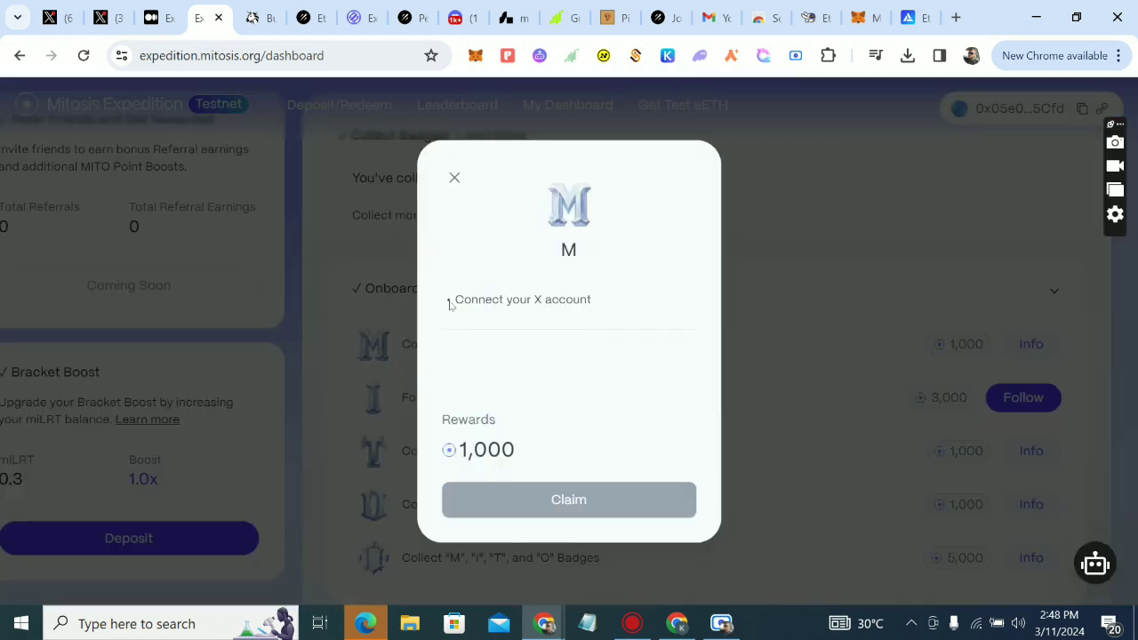
{"action": "left_click", "coordinate": [453, 178]}
{"action": "scroll", "coordinate": [450, 175], "scroll_direction": "up", "scroll_amount": 1}
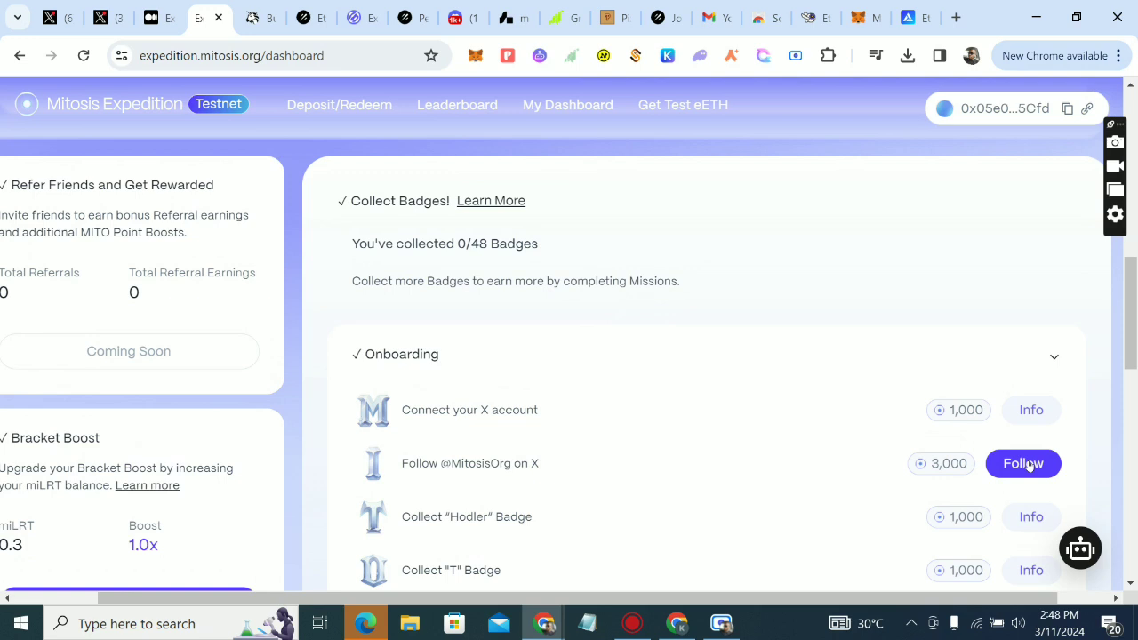
{"action": "right_click", "coordinate": [1029, 464]}
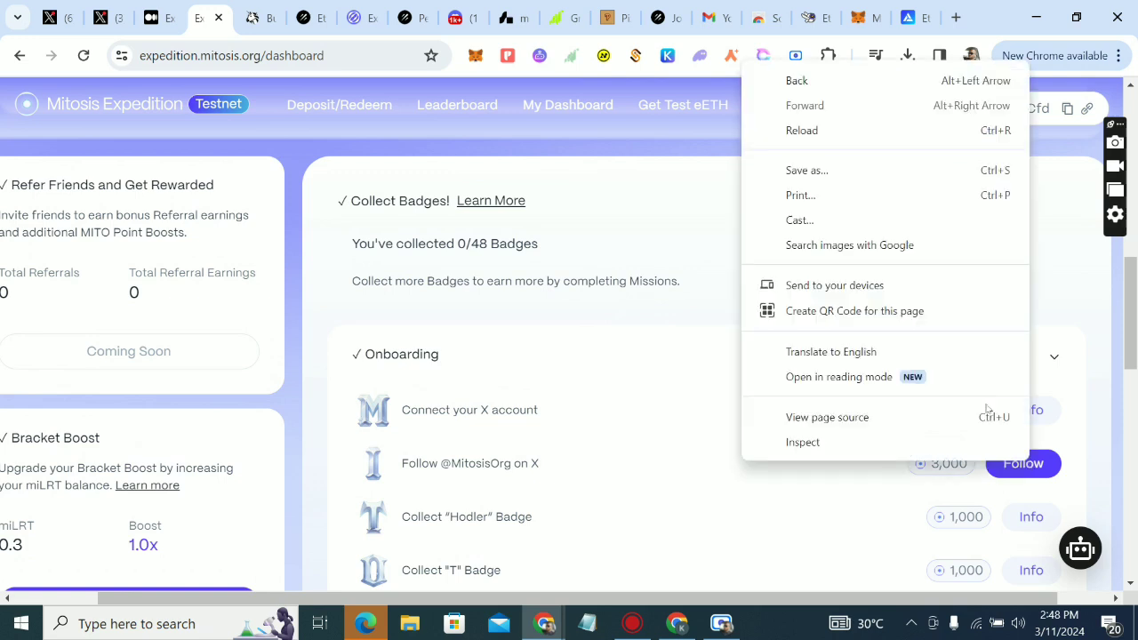
{"action": "left_click", "coordinate": [765, 502]}
Step: Review the dashboard's miweETH balances per network, points summary and daily boost, and return to the Onboarding missions
{"action": "scroll", "coordinate": [763, 501], "scroll_direction": "up", "scroll_amount": 10}
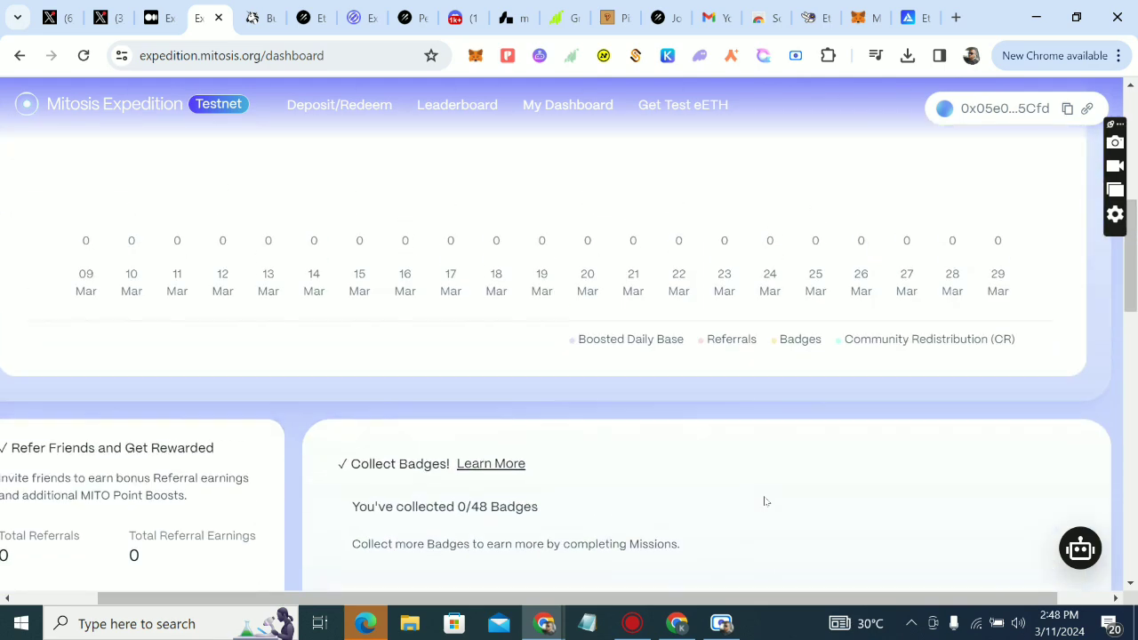
{"action": "scroll", "coordinate": [846, 421], "scroll_direction": "up", "scroll_amount": 1}
{"action": "scroll", "coordinate": [803, 406], "scroll_direction": "down", "scroll_amount": 1}
{"action": "scroll", "coordinate": [803, 407], "scroll_direction": "right", "scroll_amount": 1}
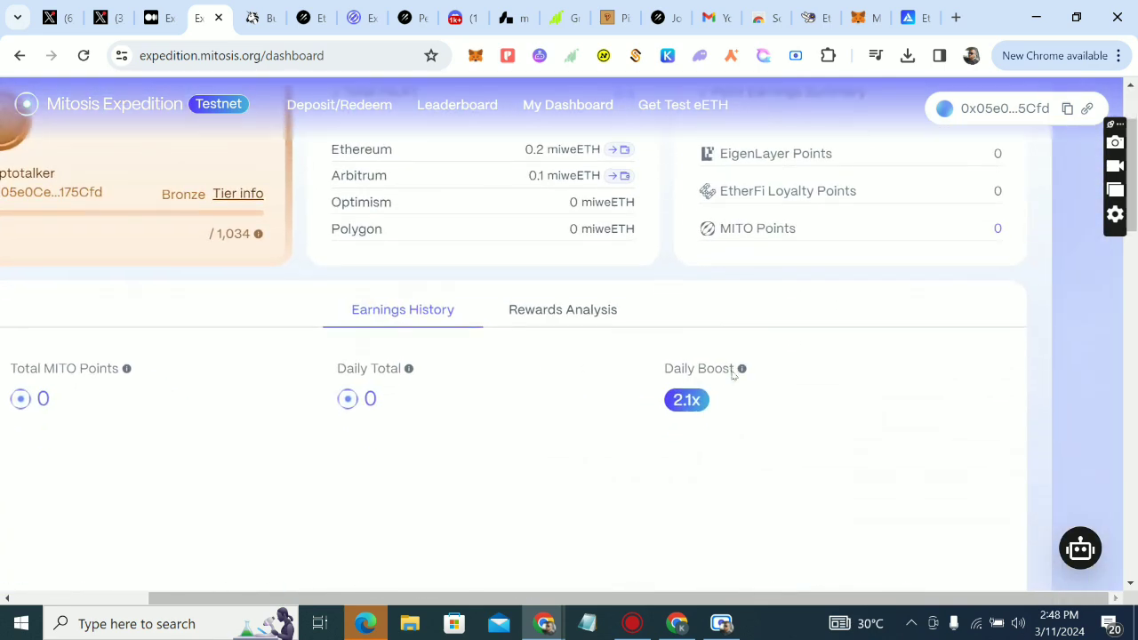
{"action": "scroll", "coordinate": [738, 373], "scroll_direction": "up", "scroll_amount": 1}
{"action": "scroll", "coordinate": [737, 373], "scroll_direction": "left", "scroll_amount": 2}
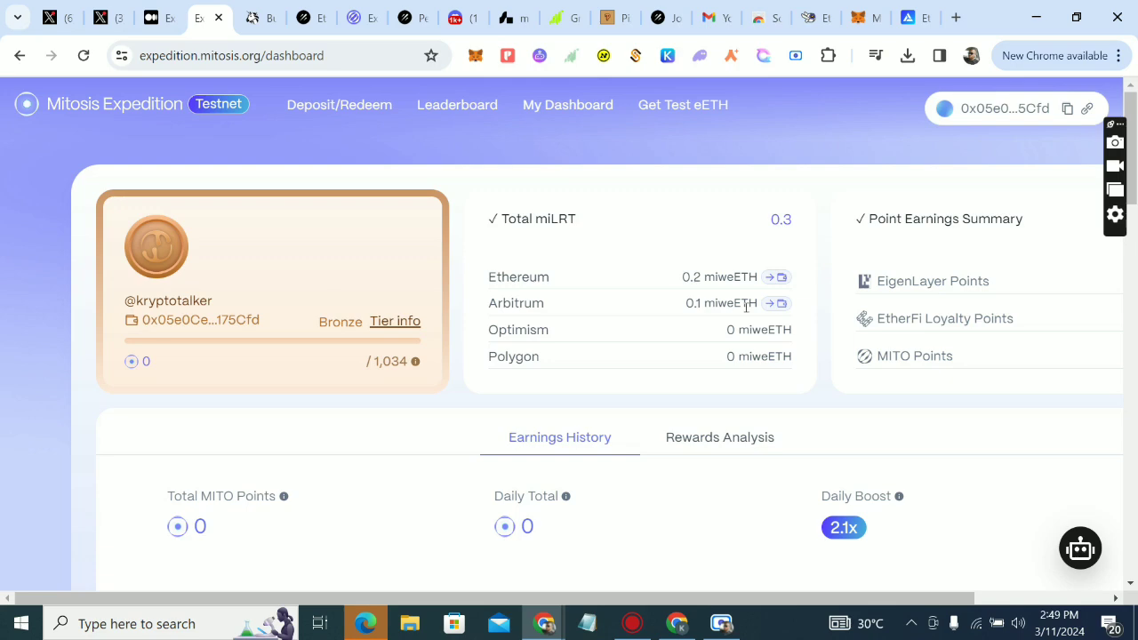
{"action": "scroll", "coordinate": [749, 308], "scroll_direction": "down", "scroll_amount": 6}
{"action": "scroll", "coordinate": [745, 311], "scroll_direction": "down", "scroll_amount": 3}
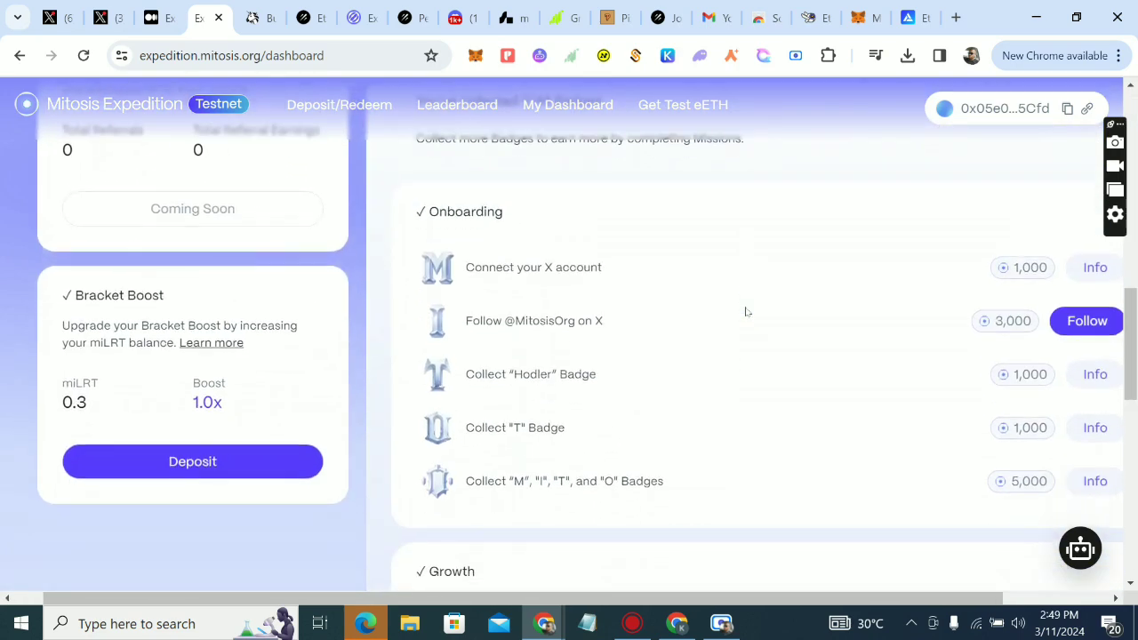
{"action": "scroll", "coordinate": [745, 312], "scroll_direction": "right", "scroll_amount": 2}
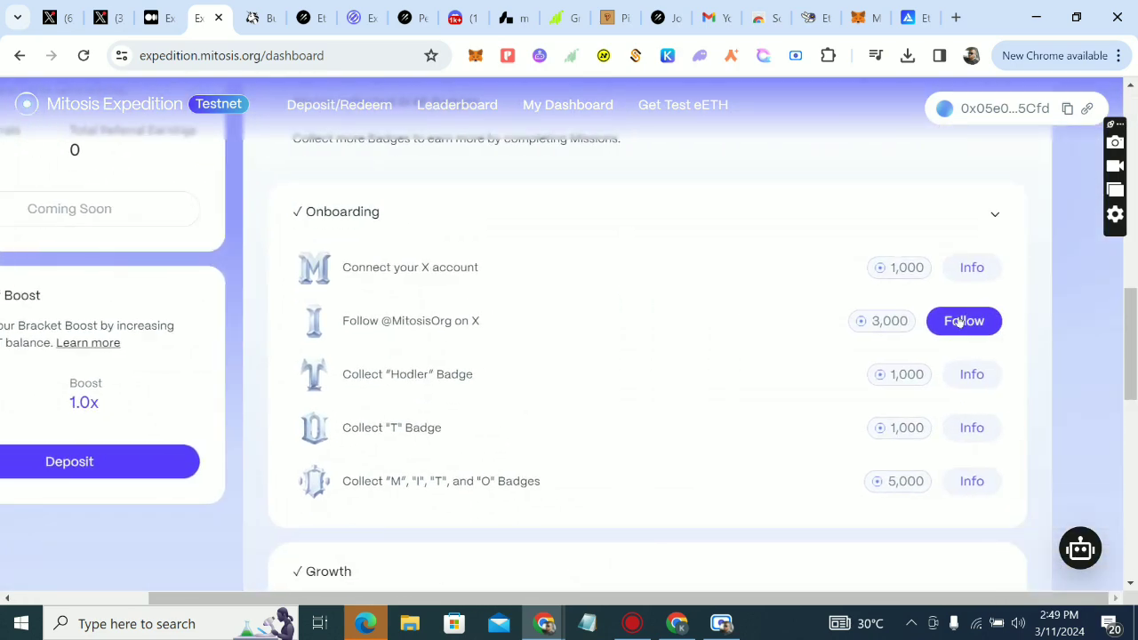
Step: Check the claim details of the "Collect Hodler Badge" and "Connect your X account" missions
{"action": "left_click", "coordinate": [972, 374]}
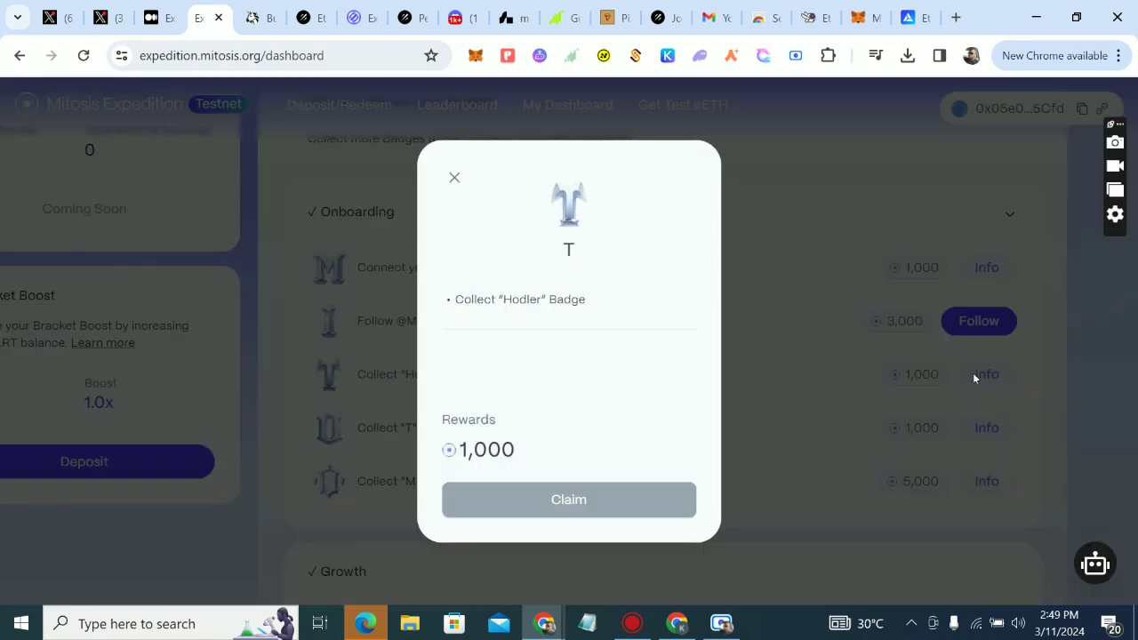
{"action": "left_click", "coordinate": [454, 178]}
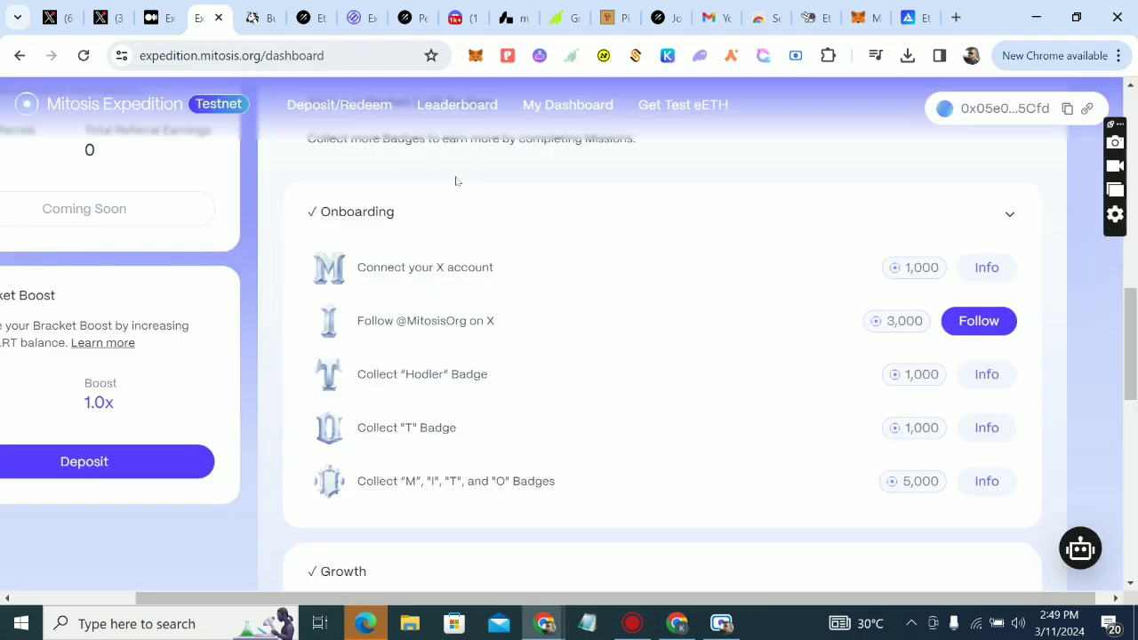
{"action": "left_click", "coordinate": [987, 267]}
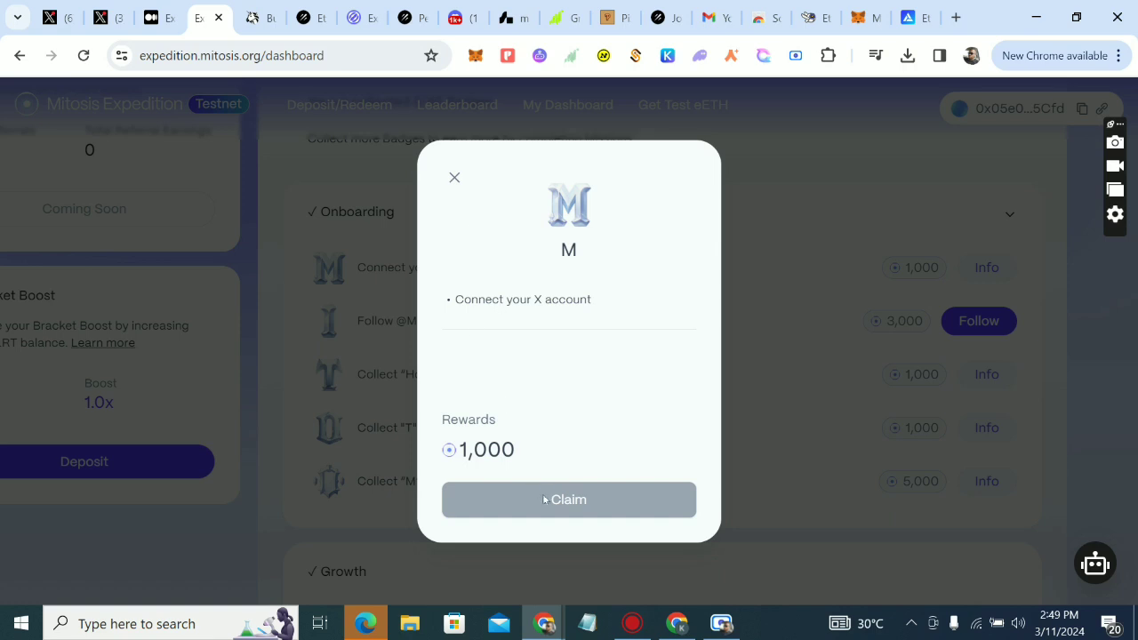
{"action": "left_click", "coordinate": [454, 180]}
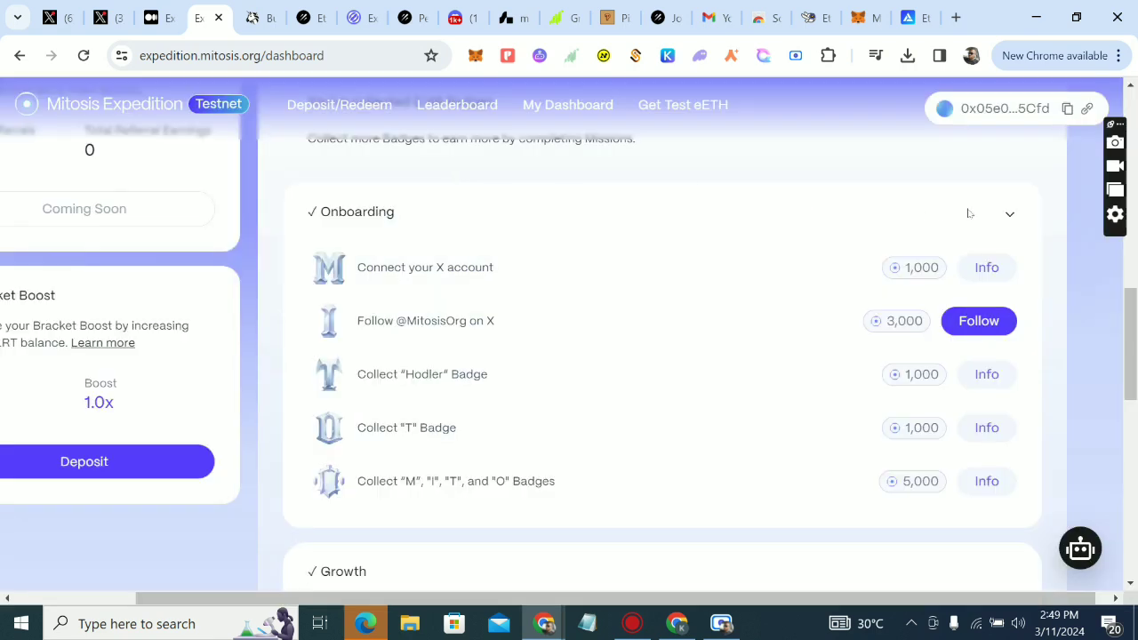
Step: Collapse the Onboarding missions and view the details of the Level 1 Hodler badge under Growth
{"action": "left_click", "coordinate": [1009, 219]}
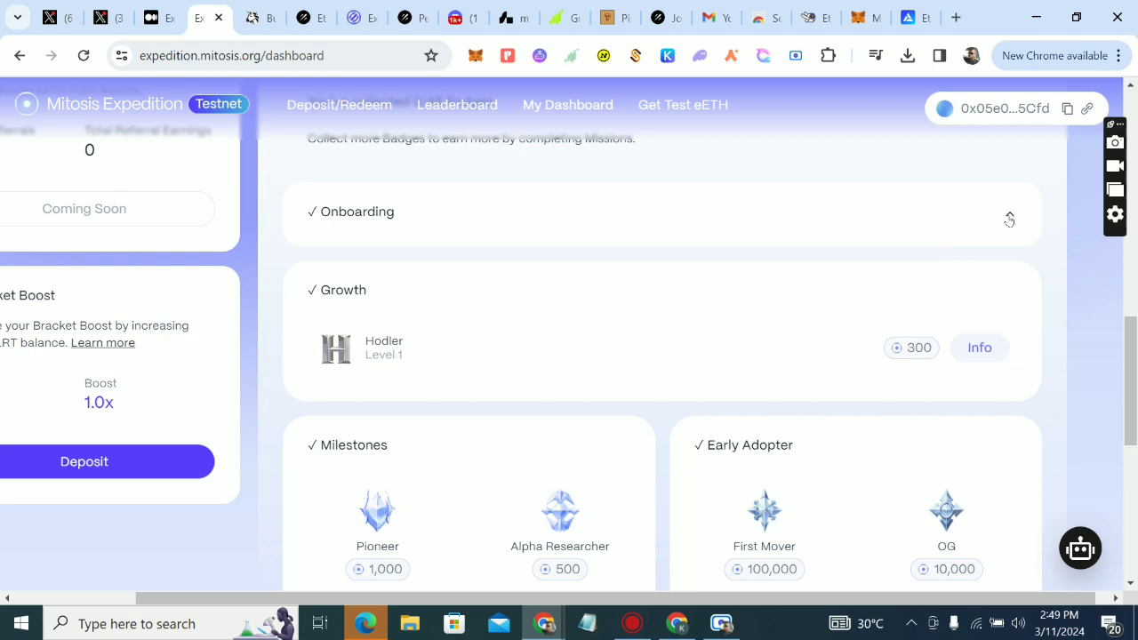
{"action": "scroll", "coordinate": [862, 365], "scroll_direction": "down", "scroll_amount": 1}
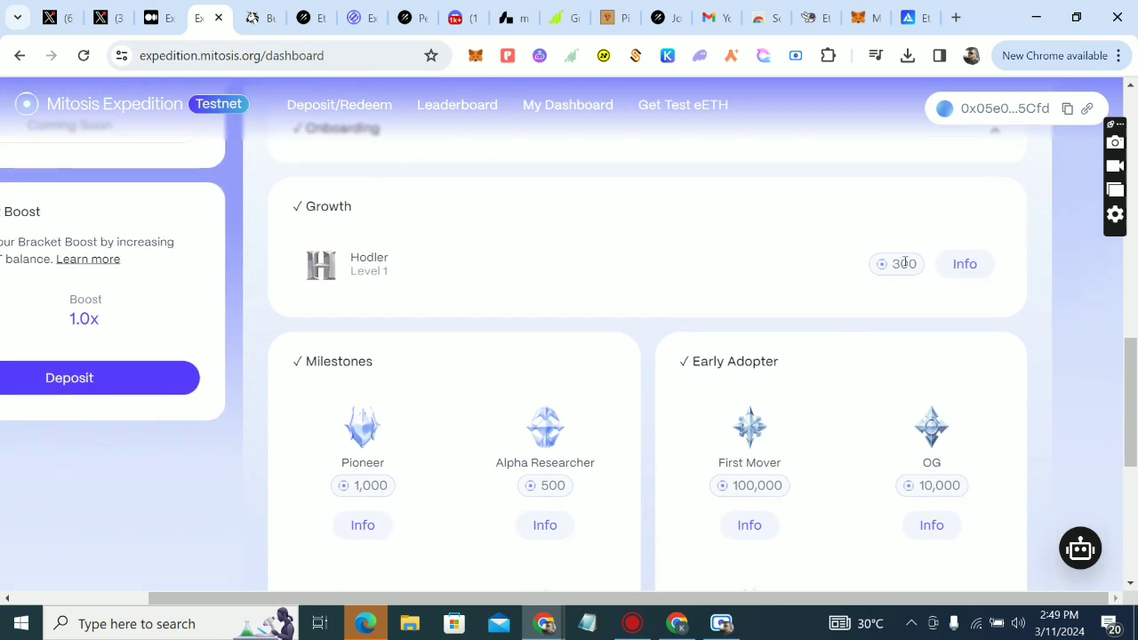
{"action": "left_click", "coordinate": [972, 268]}
{"action": "left_click", "coordinate": [453, 178]}
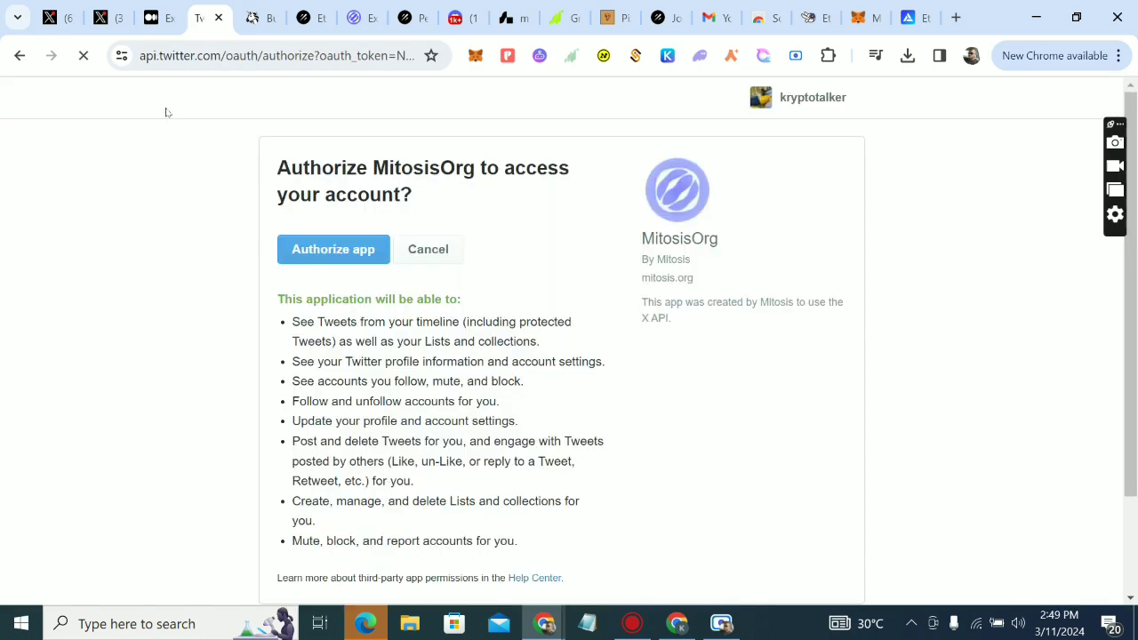
Step: Try to authorize the MitosisOrg app to access the X account and reload the callback page
{"action": "left_click", "coordinate": [326, 251]}
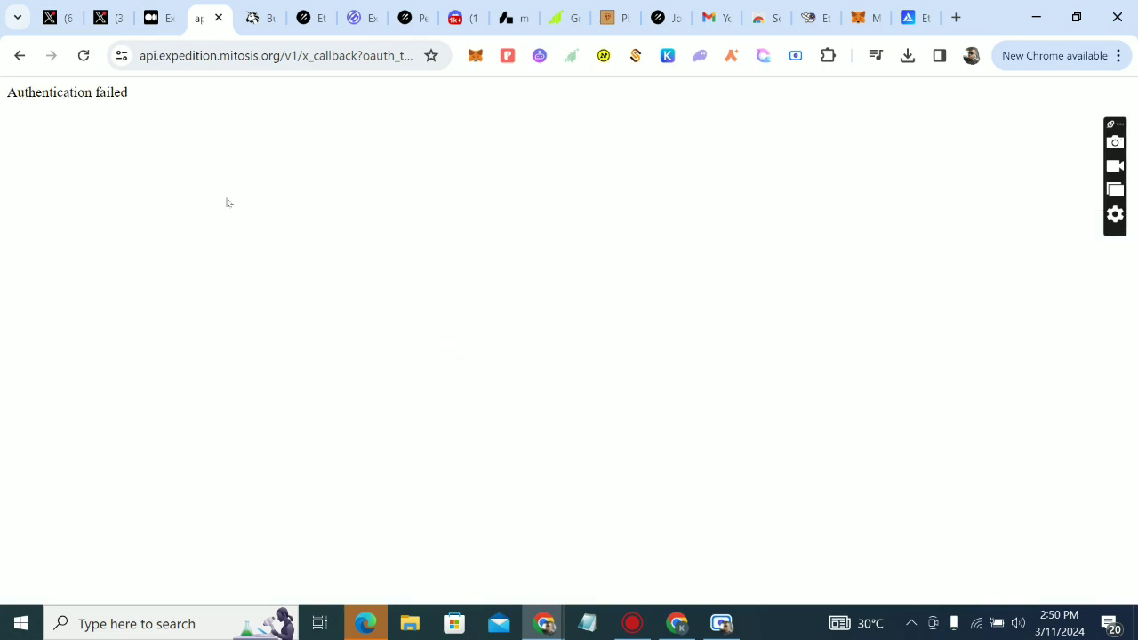
{"action": "left_click", "coordinate": [84, 56]}
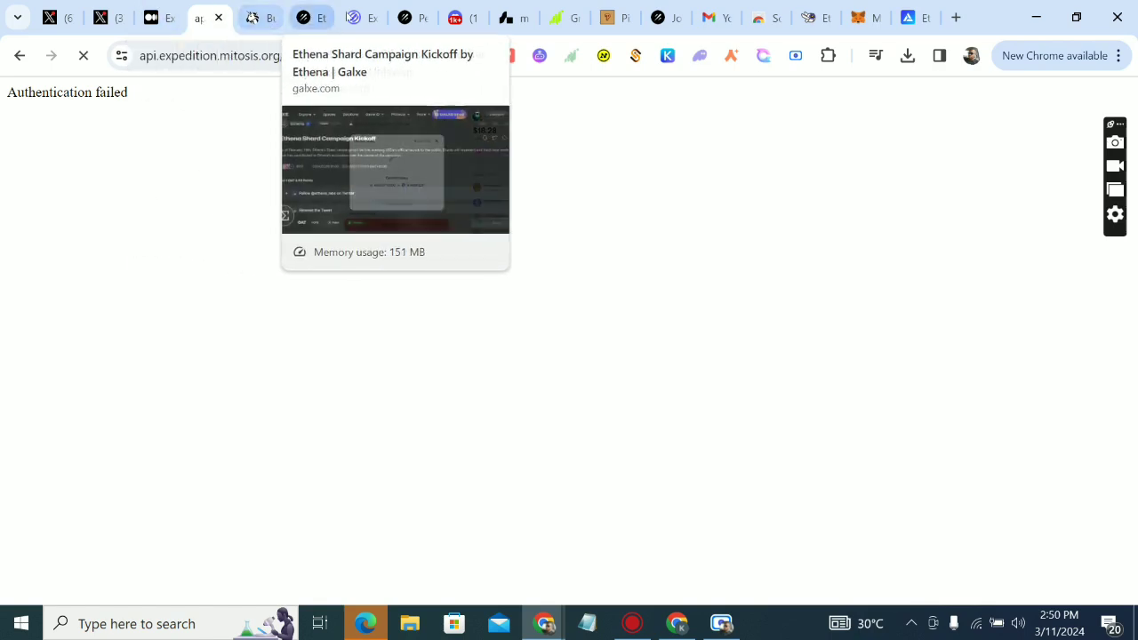
Step: Switch to the open Mitosis faucet page and bring up the Onboarding missions on the personal dashboard
{"action": "left_click", "coordinate": [361, 18]}
{"action": "scroll", "coordinate": [546, 313], "scroll_direction": "down", "scroll_amount": 1}
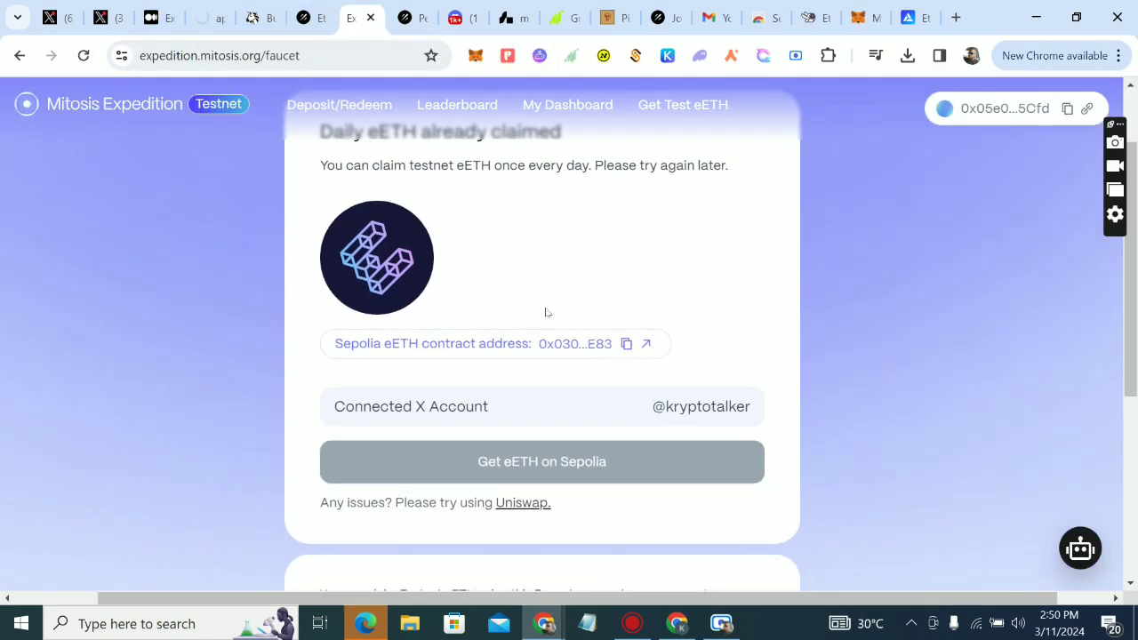
{"action": "left_click", "coordinate": [583, 105]}
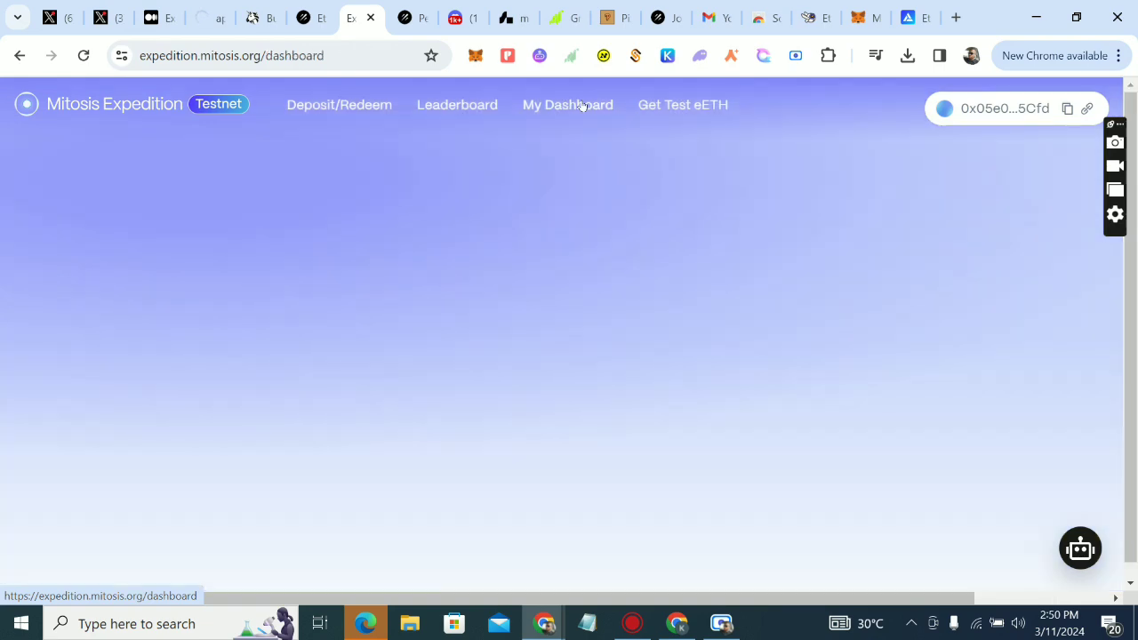
{"action": "scroll", "coordinate": [591, 372], "scroll_direction": "down", "scroll_amount": 6}
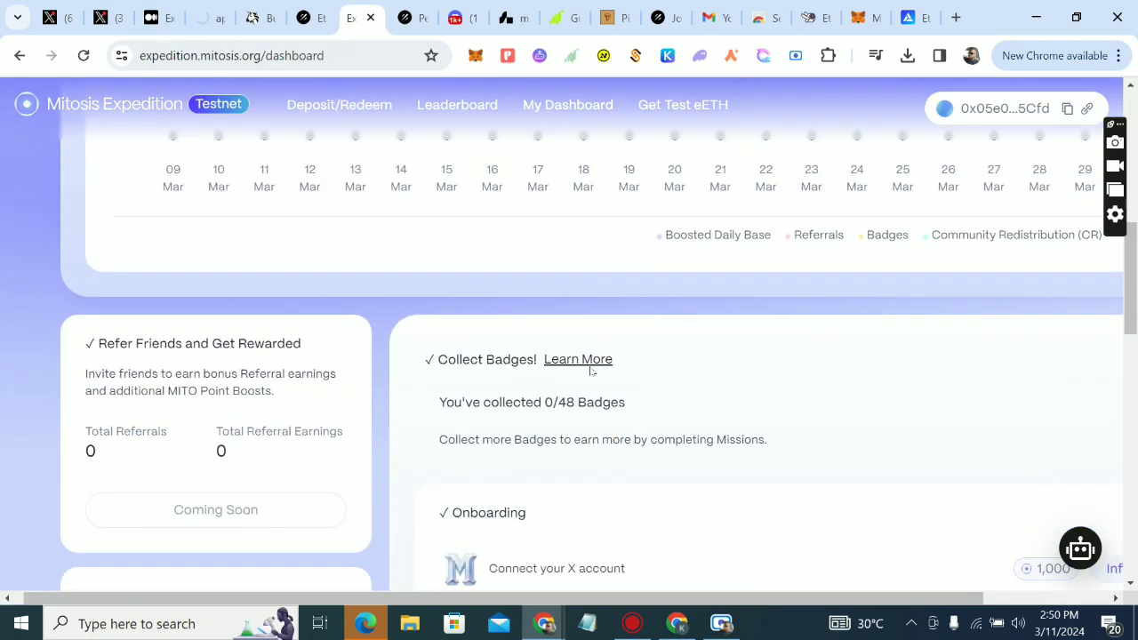
{"action": "scroll", "coordinate": [592, 372], "scroll_direction": "down", "scroll_amount": 4}
{"action": "scroll", "coordinate": [592, 371], "scroll_direction": "right", "scroll_amount": 2}
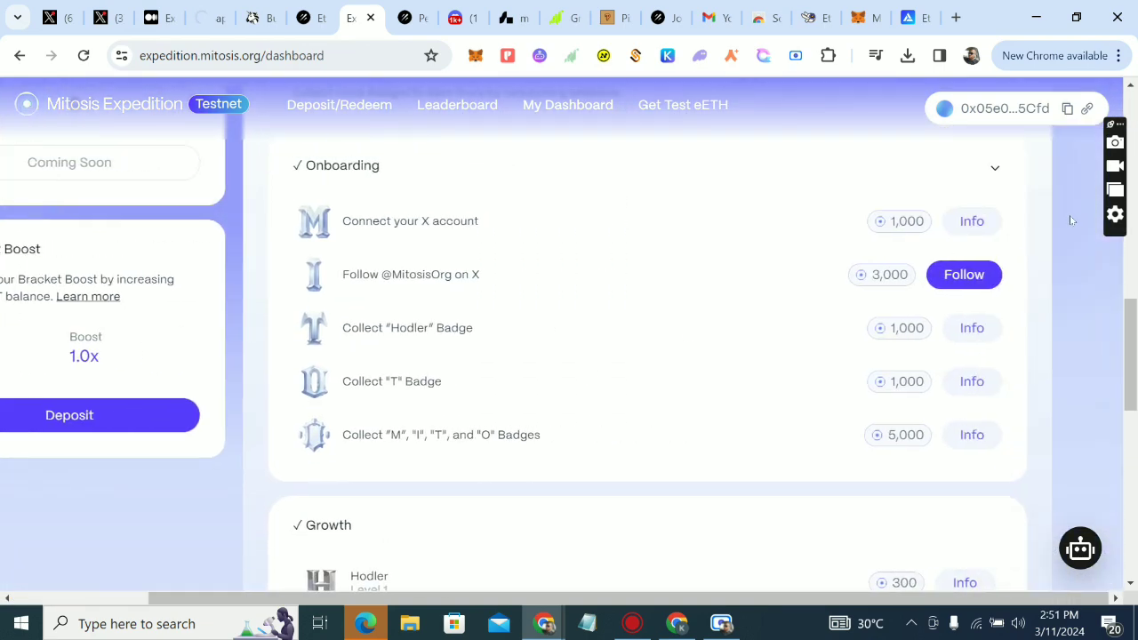
Step: Inspect the M badge's requirement and claim option twice from the Onboarding missions
{"action": "left_click", "coordinate": [972, 220]}
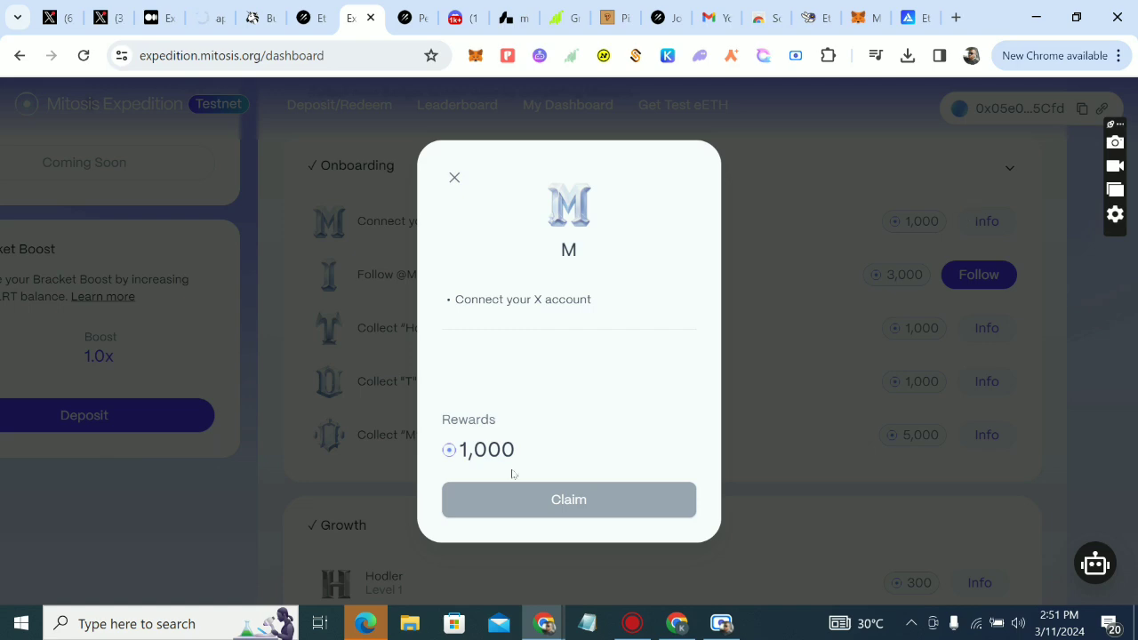
{"action": "left_click", "coordinate": [454, 179]}
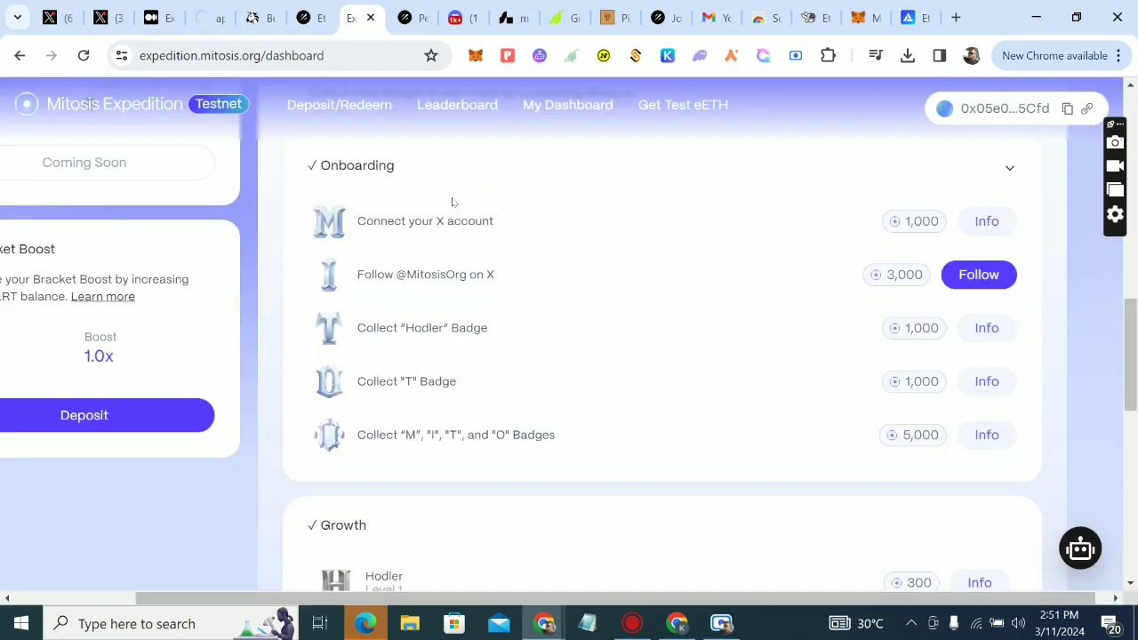
{"action": "scroll", "coordinate": [786, 365], "scroll_direction": "up", "scroll_amount": 2}
{"action": "scroll", "coordinate": [785, 365], "scroll_direction": "left", "scroll_amount": 1}
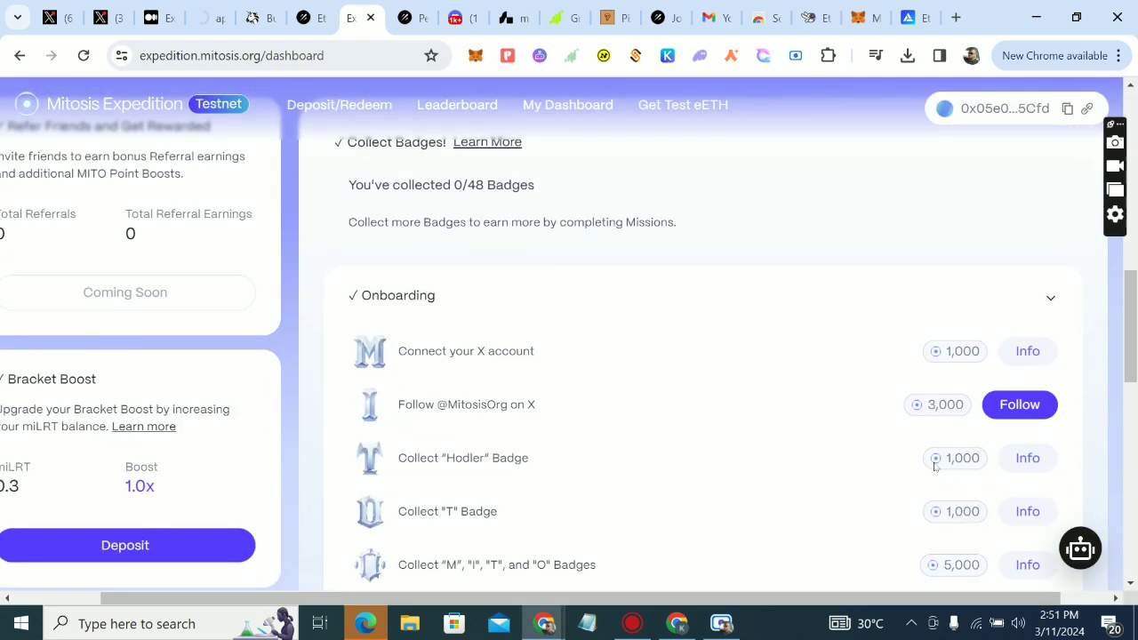
{"action": "left_click", "coordinate": [1028, 353]}
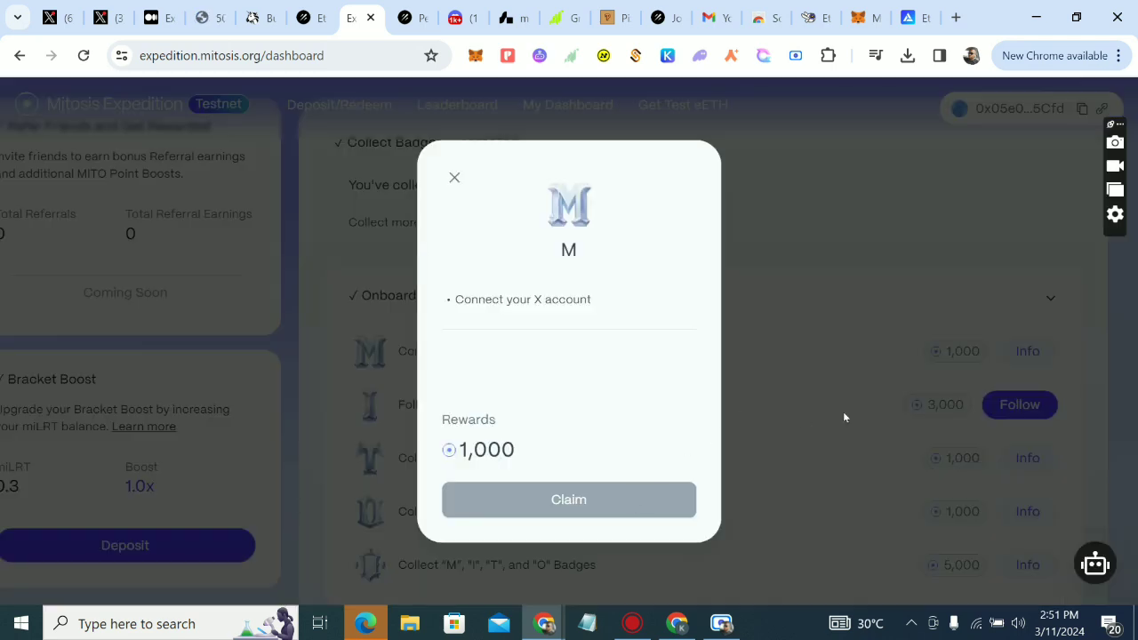
{"action": "left_click", "coordinate": [455, 178]}
Step: View the T badge's claim details and look over the Milestones and Early Adopter badges
{"action": "scroll", "coordinate": [871, 346], "scroll_direction": "down", "scroll_amount": 2}
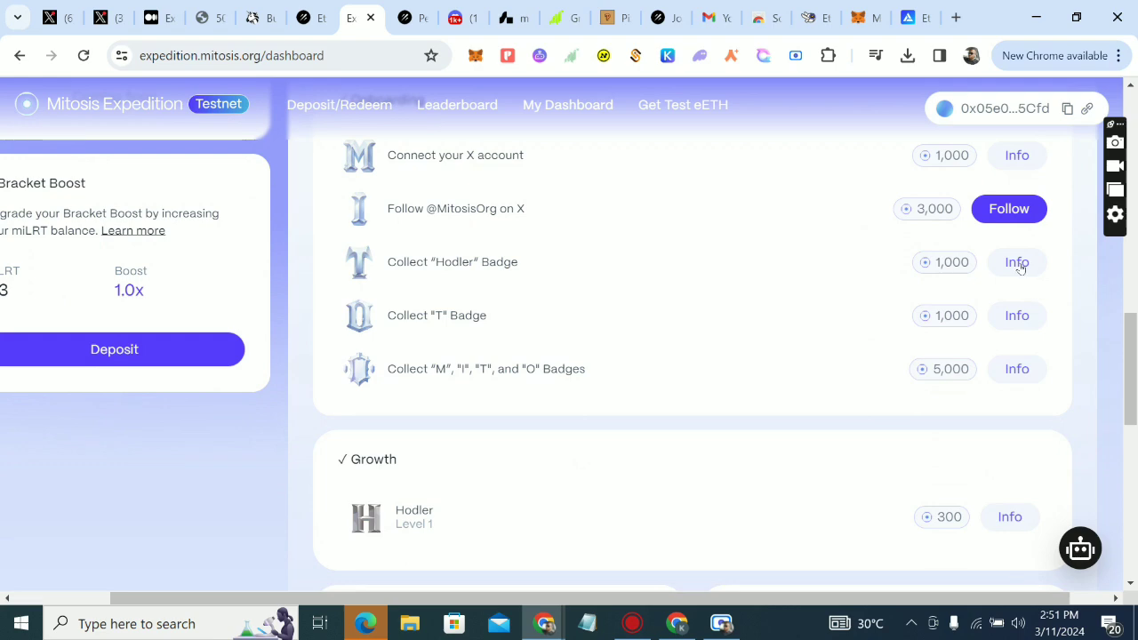
{"action": "left_click", "coordinate": [1020, 262]}
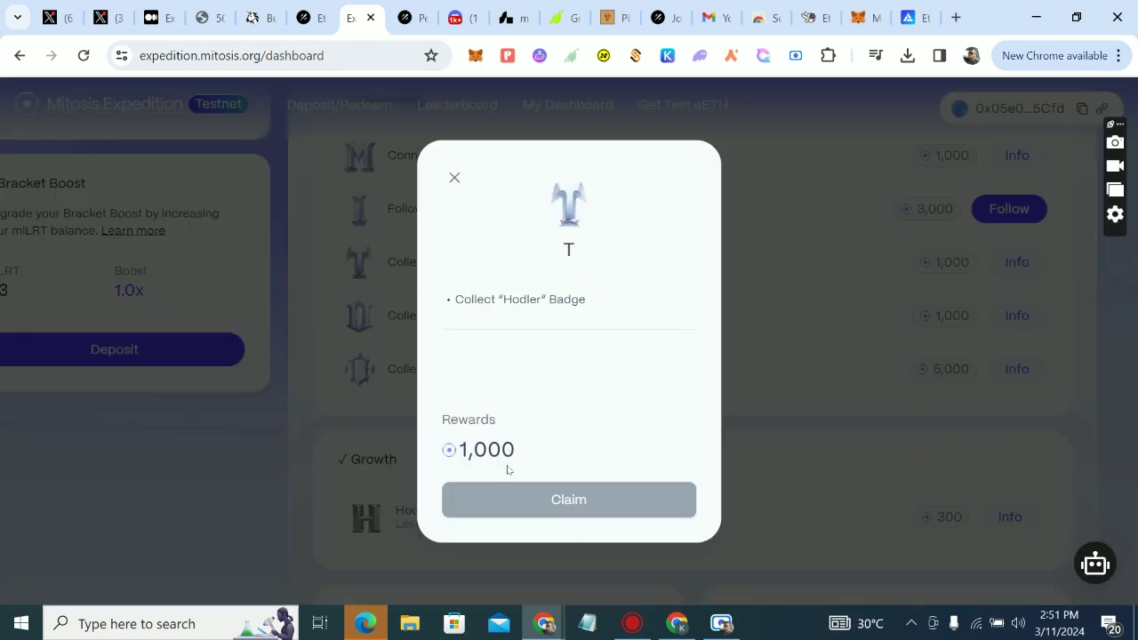
{"action": "left_click", "coordinate": [455, 178]}
{"action": "scroll", "coordinate": [1029, 342], "scroll_direction": "down", "scroll_amount": 3}
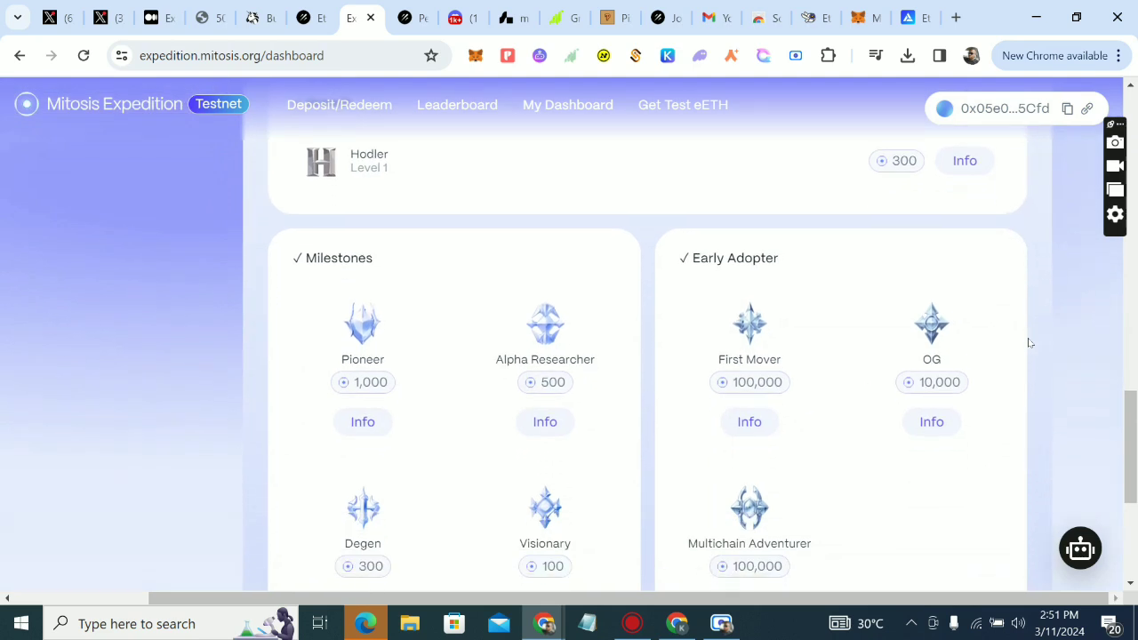
Step: Check the Hodler badge's requirement, and claim the First Mover badge from the Early Adopter missions
{"action": "left_click", "coordinate": [958, 247]}
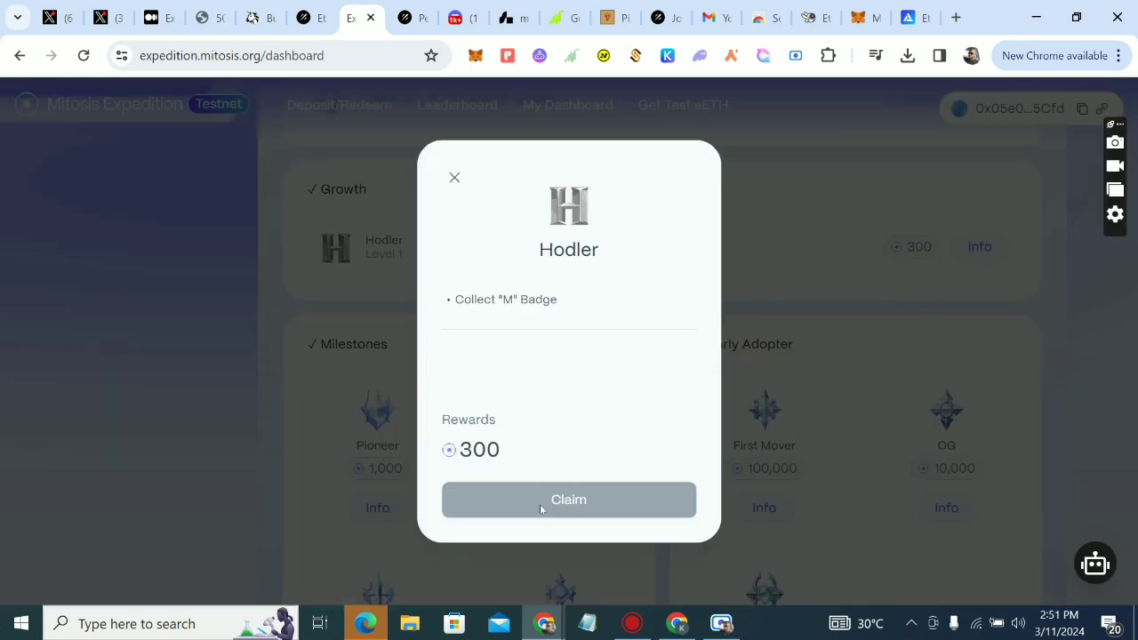
{"action": "left_click", "coordinate": [453, 178]}
{"action": "scroll", "coordinate": [800, 351], "scroll_direction": "down", "scroll_amount": 3}
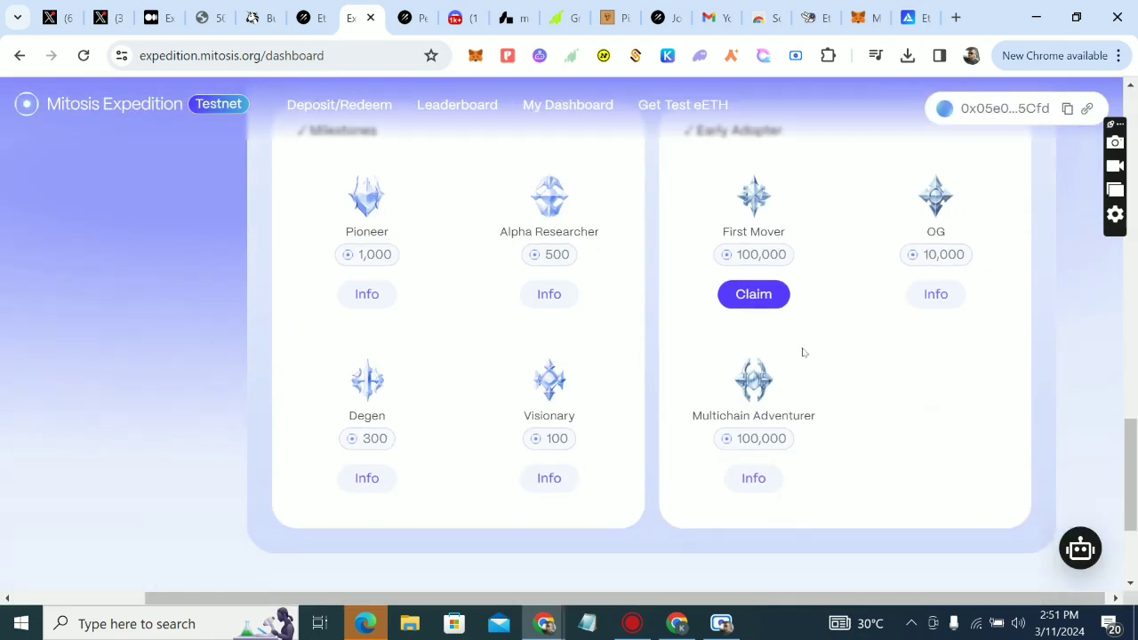
{"action": "left_click", "coordinate": [770, 295]}
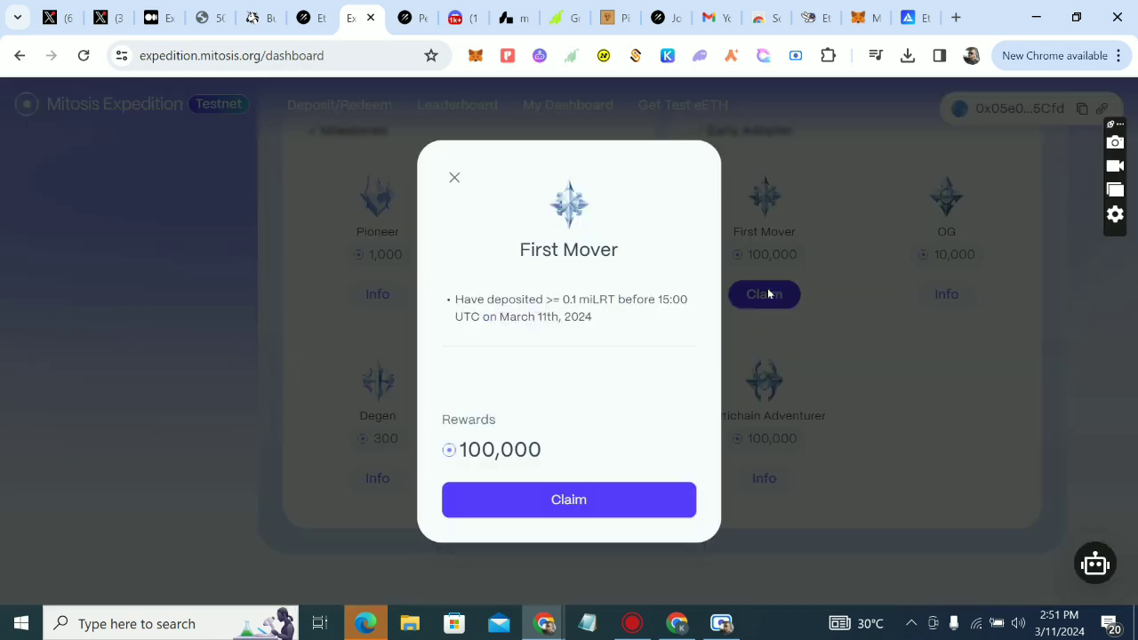
{"action": "left_click", "coordinate": [575, 500]}
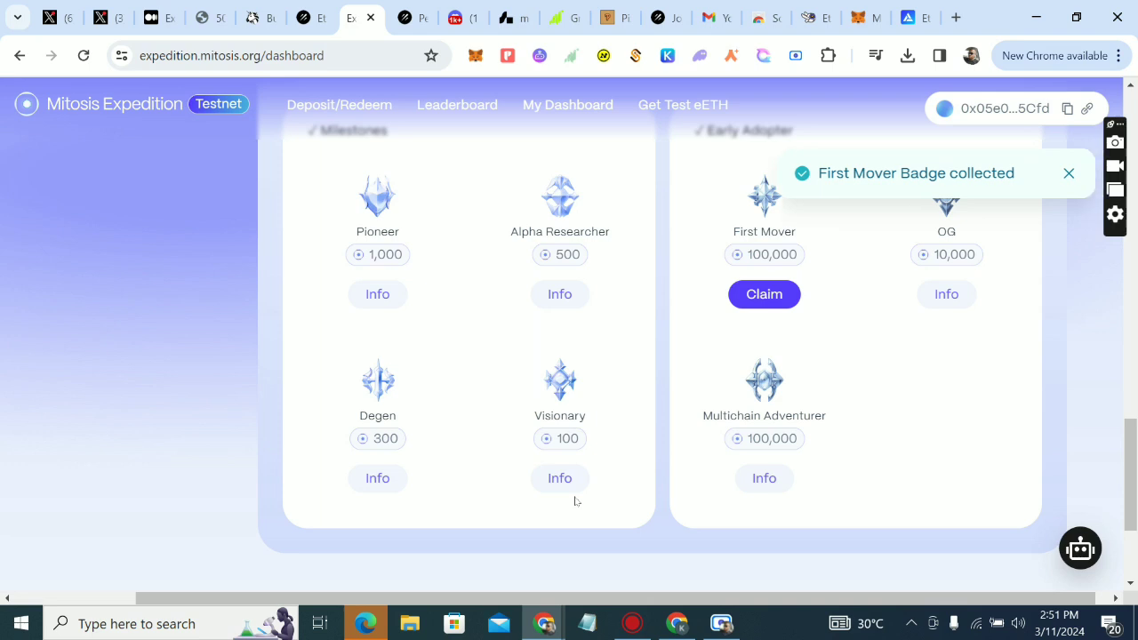
Step: Try to claim the First Mover badge a second time and close its details
{"action": "left_click", "coordinate": [784, 294]}
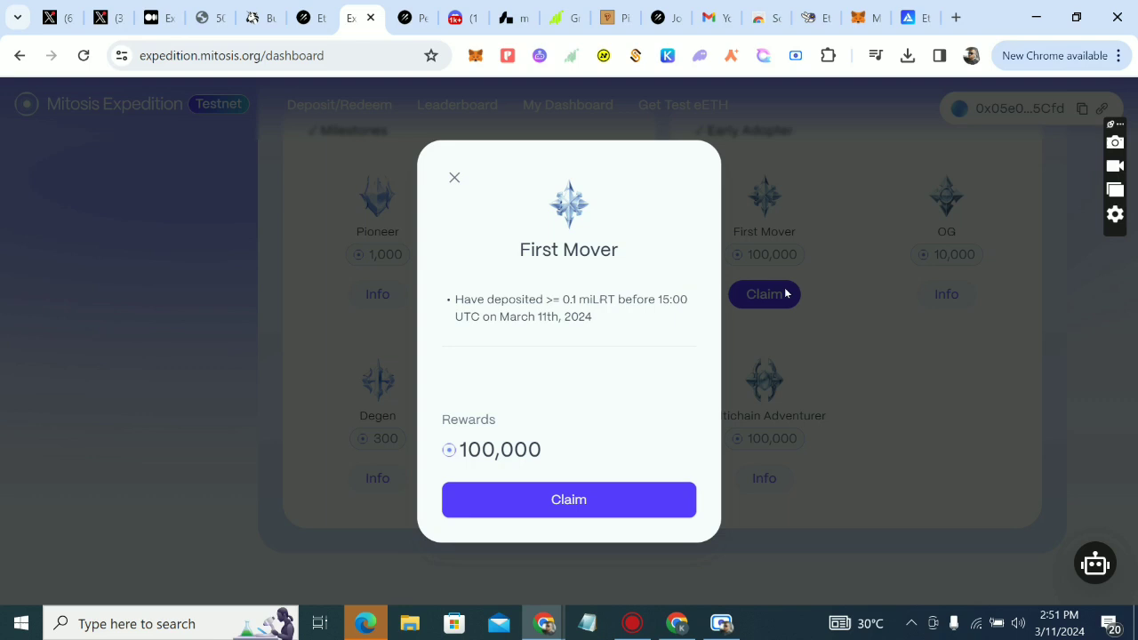
{"action": "left_click", "coordinate": [595, 504]}
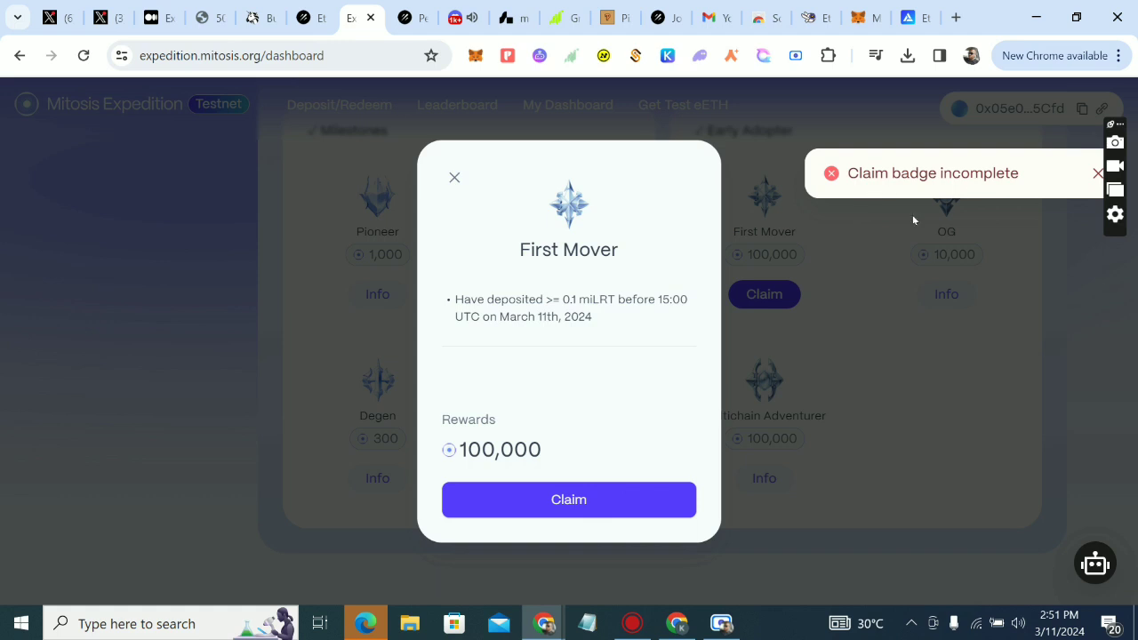
{"action": "left_click", "coordinate": [547, 496]}
{"action": "left_click", "coordinate": [455, 178]}
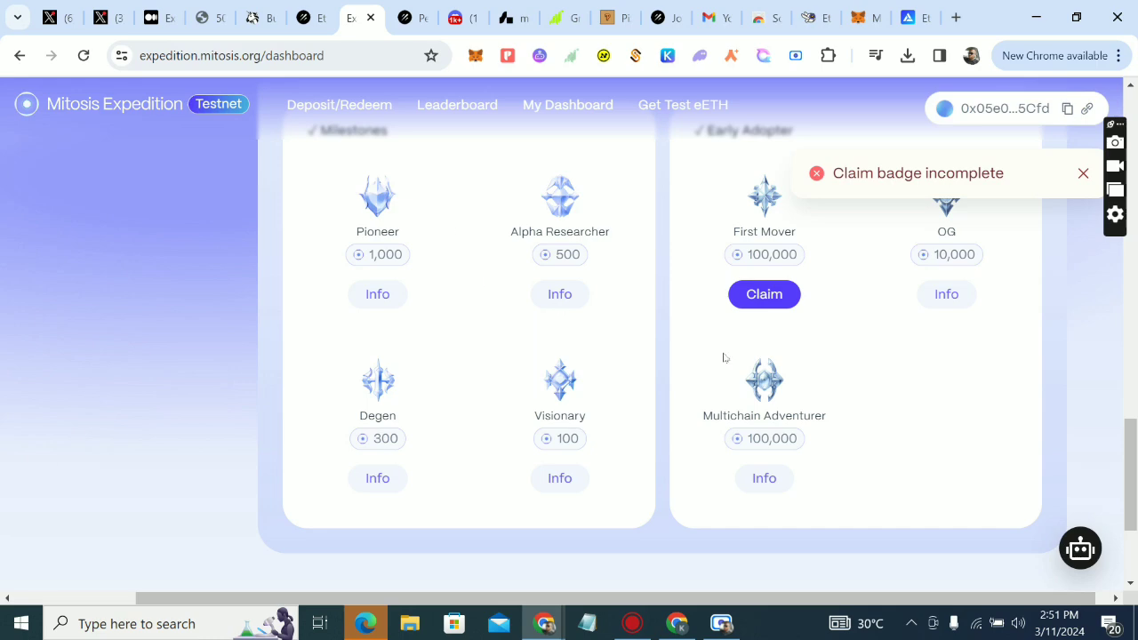
Step: Claim the M badge for connecting the X account in the Onboarding missions
{"action": "scroll", "coordinate": [724, 357], "scroll_direction": "up", "scroll_amount": 8}
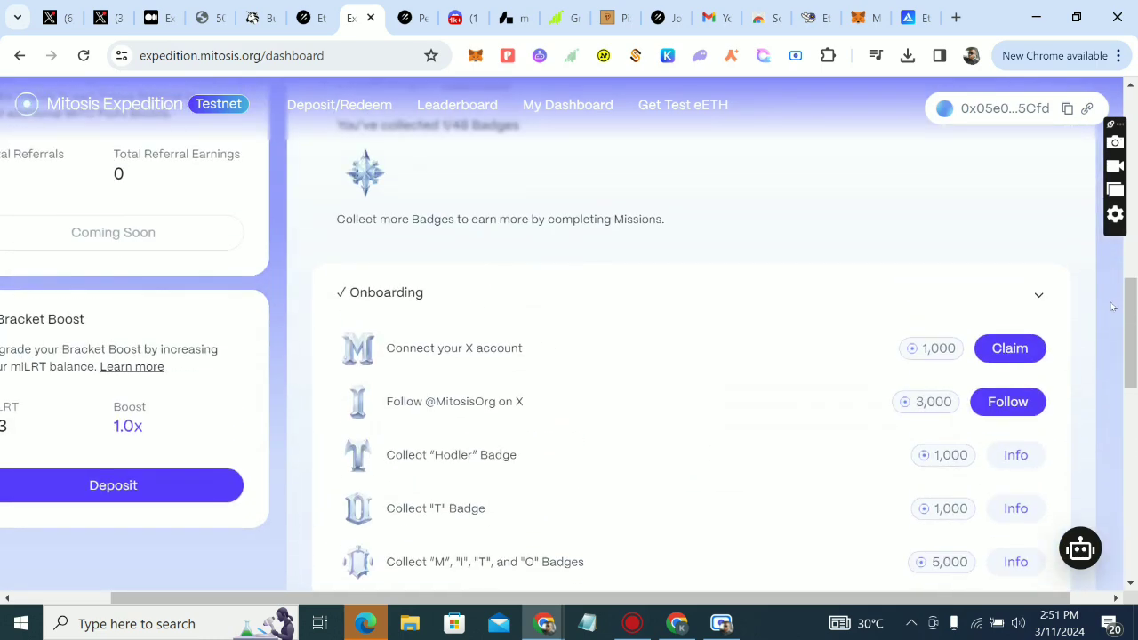
{"action": "left_click", "coordinate": [1004, 351]}
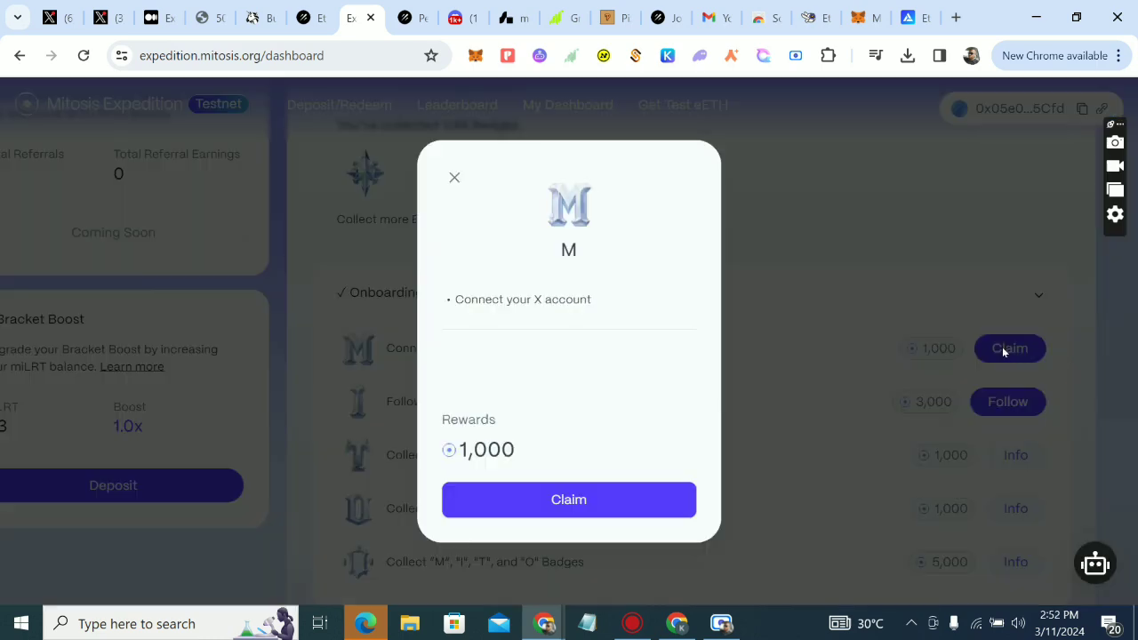
{"action": "left_click", "coordinate": [666, 502]}
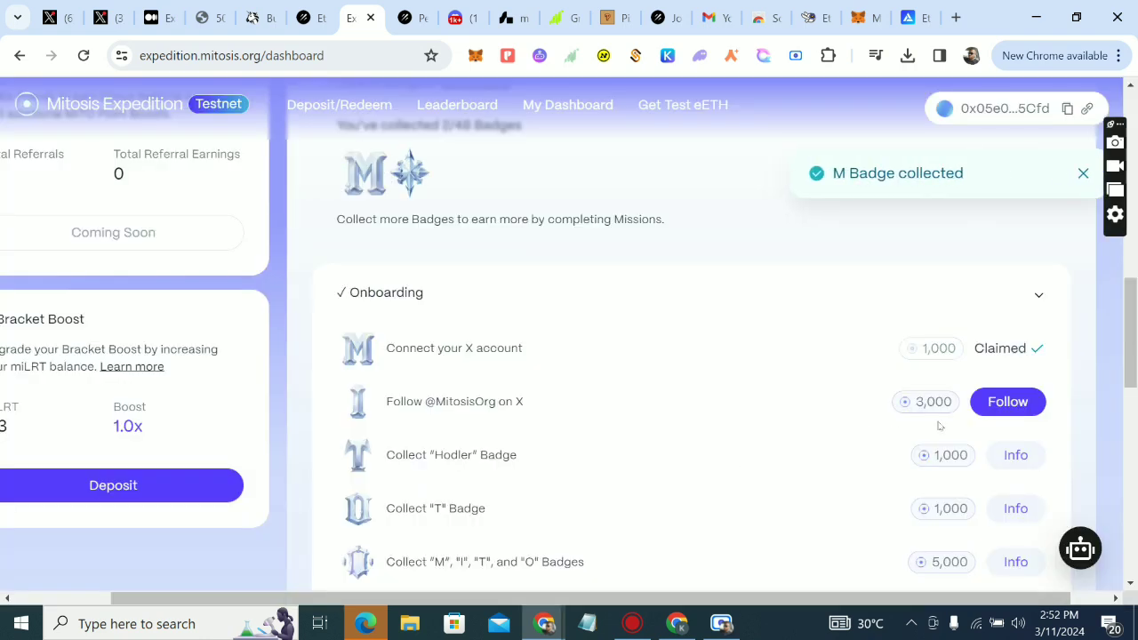
{"action": "left_click", "coordinate": [1019, 405]}
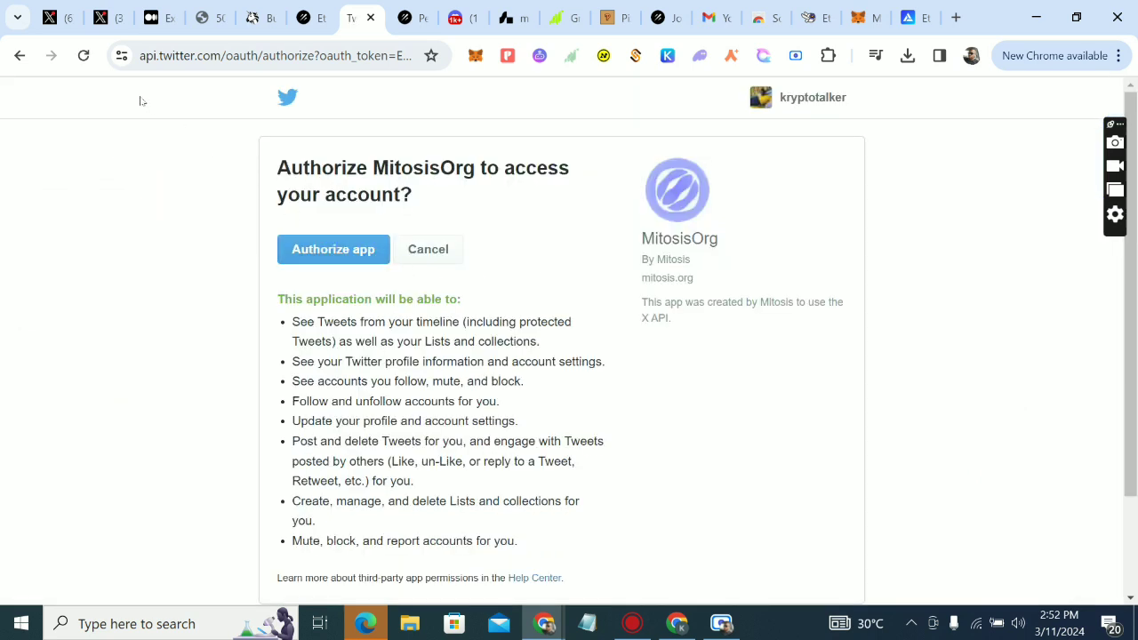
{"action": "left_click", "coordinate": [21, 56]}
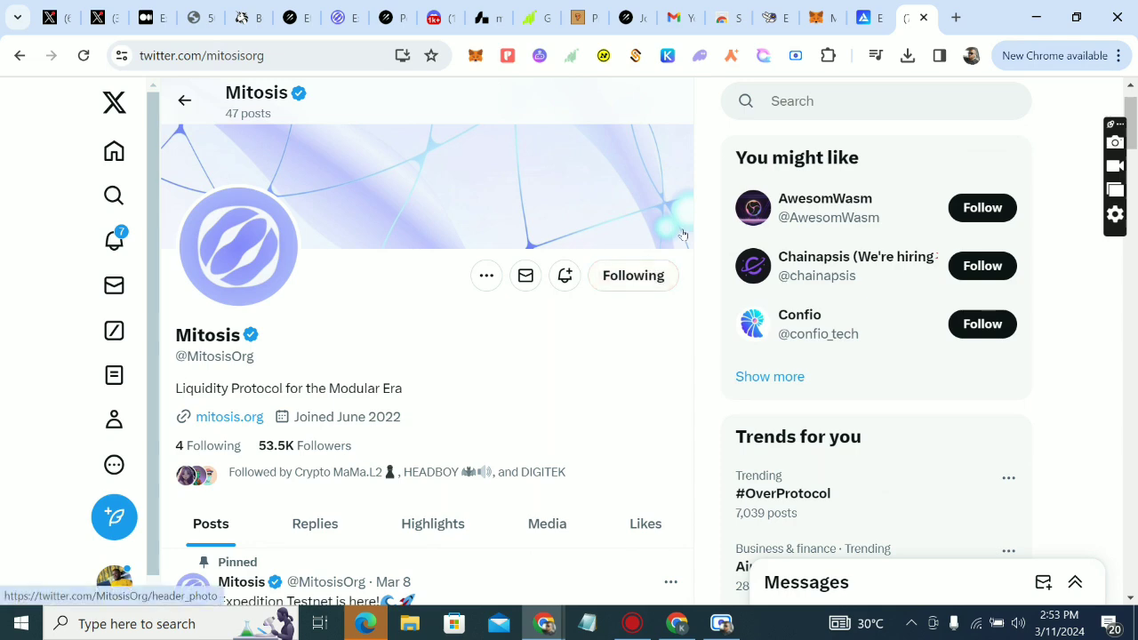
{"action": "left_click", "coordinate": [340, 13]}
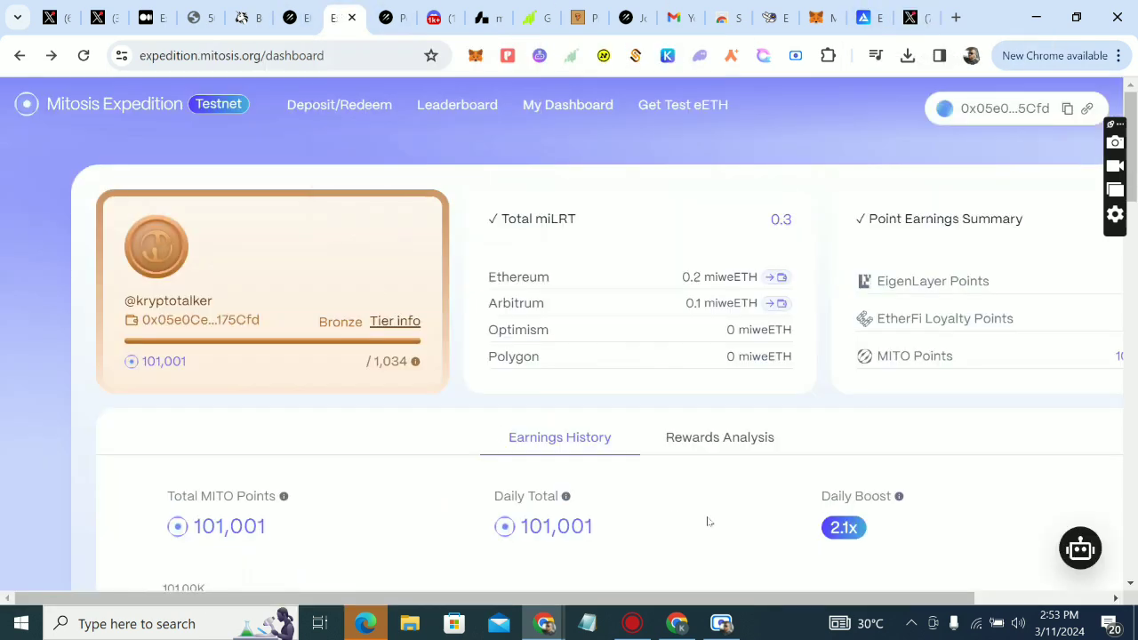
Step: Find the Hodler mission in the Growth section, review its requirement and claim the badge
{"action": "scroll", "coordinate": [708, 522], "scroll_direction": "down", "scroll_amount": 7}
{"action": "scroll", "coordinate": [708, 522], "scroll_direction": "down", "scroll_amount": 3}
{"action": "scroll", "coordinate": [707, 521], "scroll_direction": "right", "scroll_amount": 2}
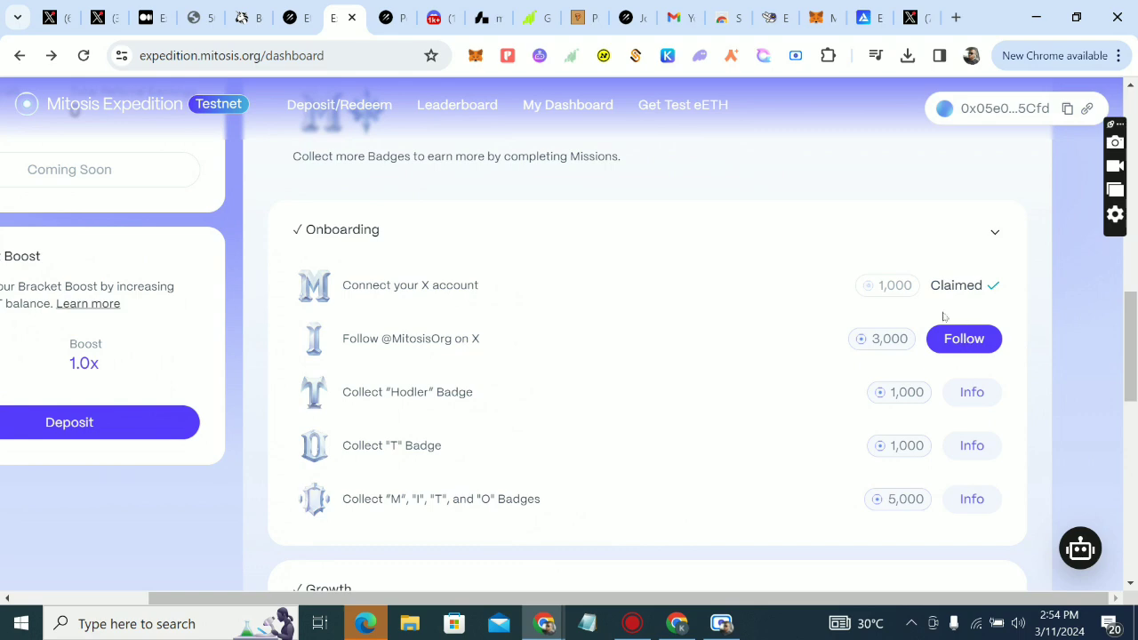
{"action": "scroll", "coordinate": [944, 316], "scroll_direction": "down", "scroll_amount": 5}
{"action": "scroll", "coordinate": [945, 316], "scroll_direction": "up", "scroll_amount": 2}
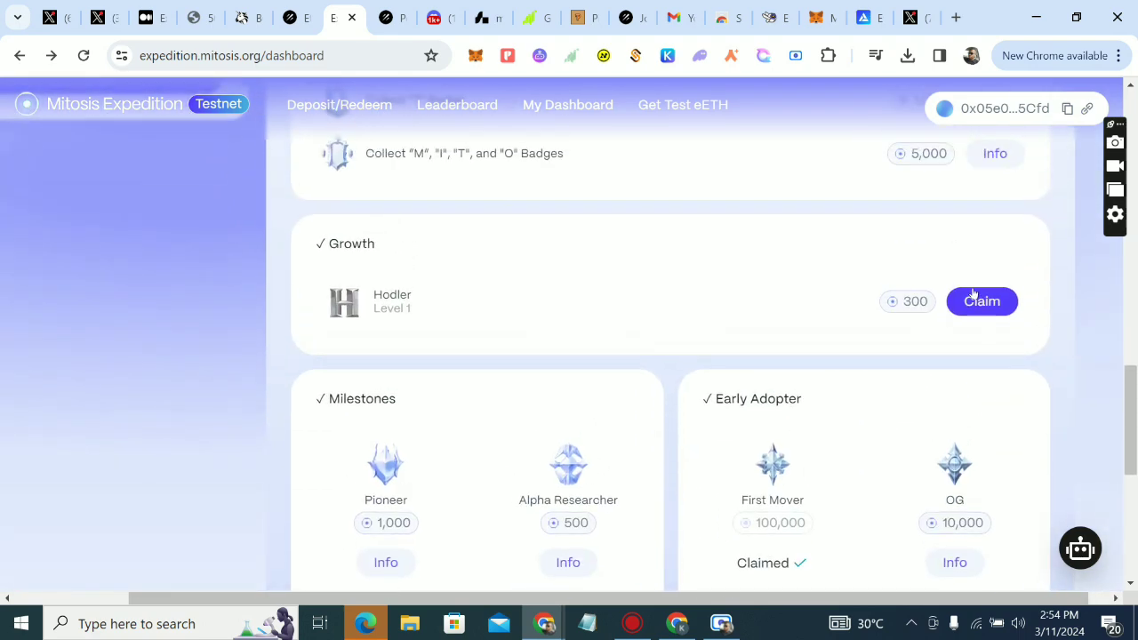
{"action": "left_click", "coordinate": [983, 303]}
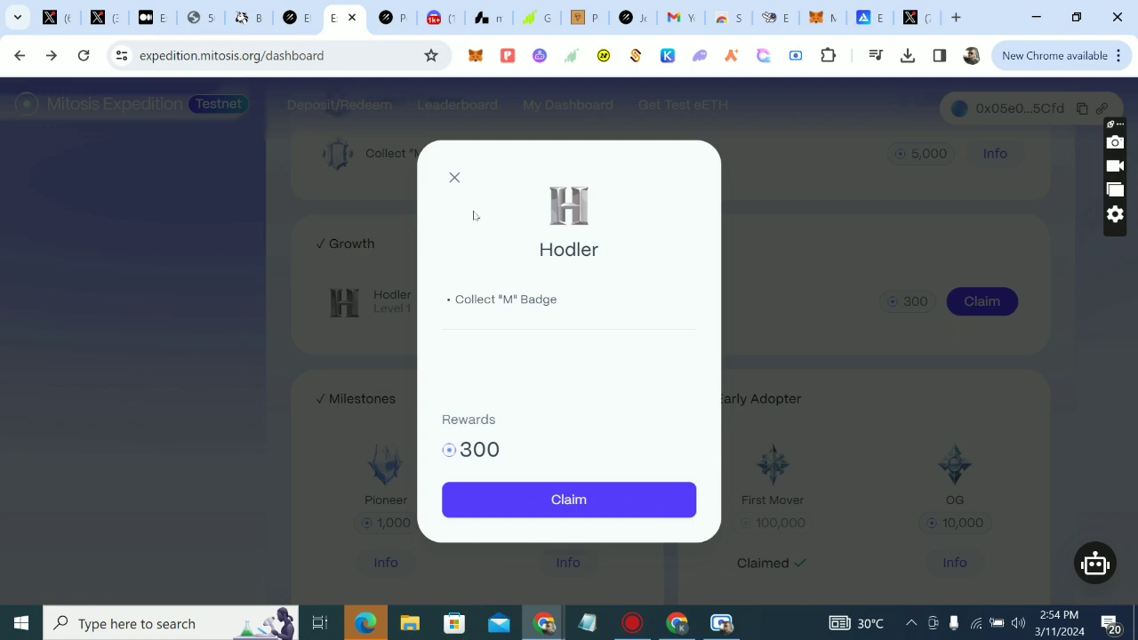
{"action": "left_click", "coordinate": [454, 177]}
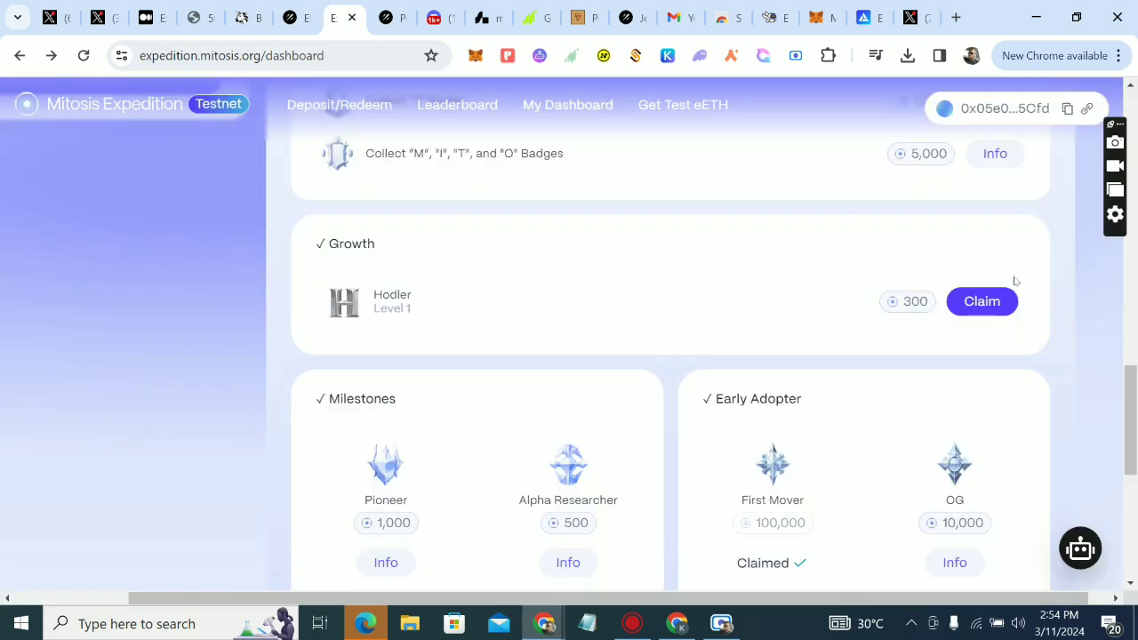
{"action": "left_click", "coordinate": [995, 300]}
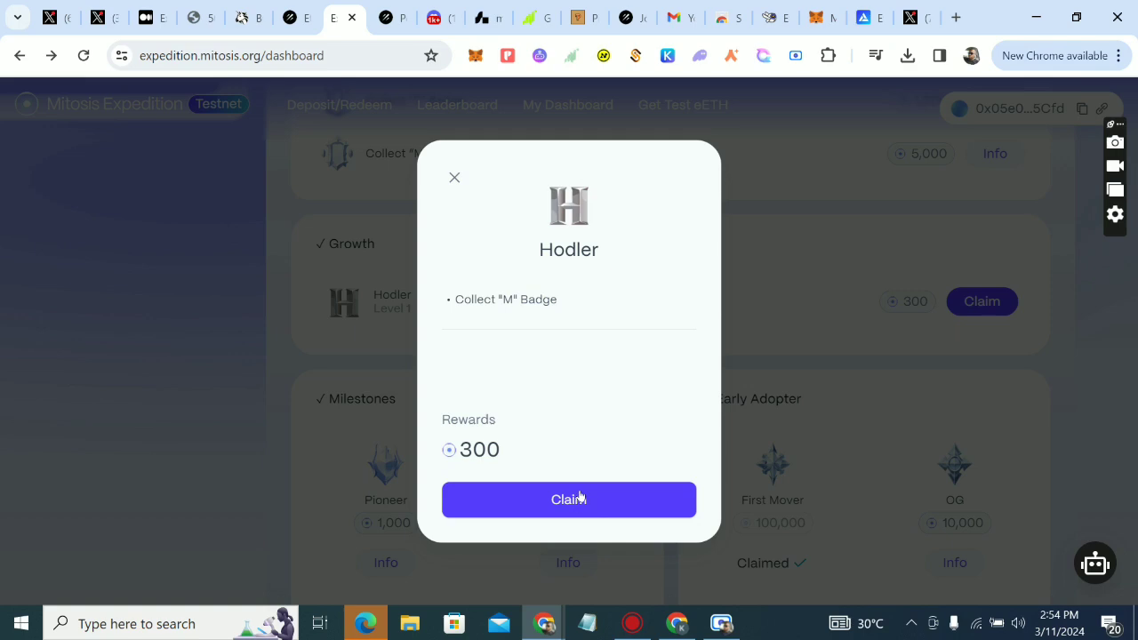
{"action": "left_click", "coordinate": [452, 178]}
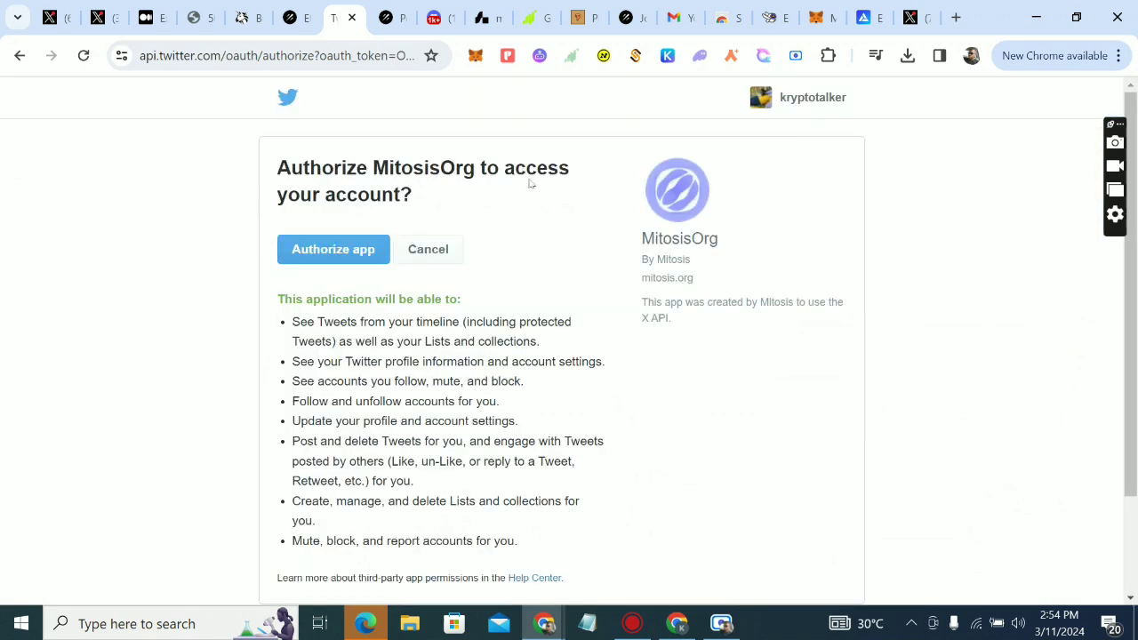
Step: Try to authorize the MitosisOrg app on X for the follow mission
{"action": "left_click", "coordinate": [348, 252]}
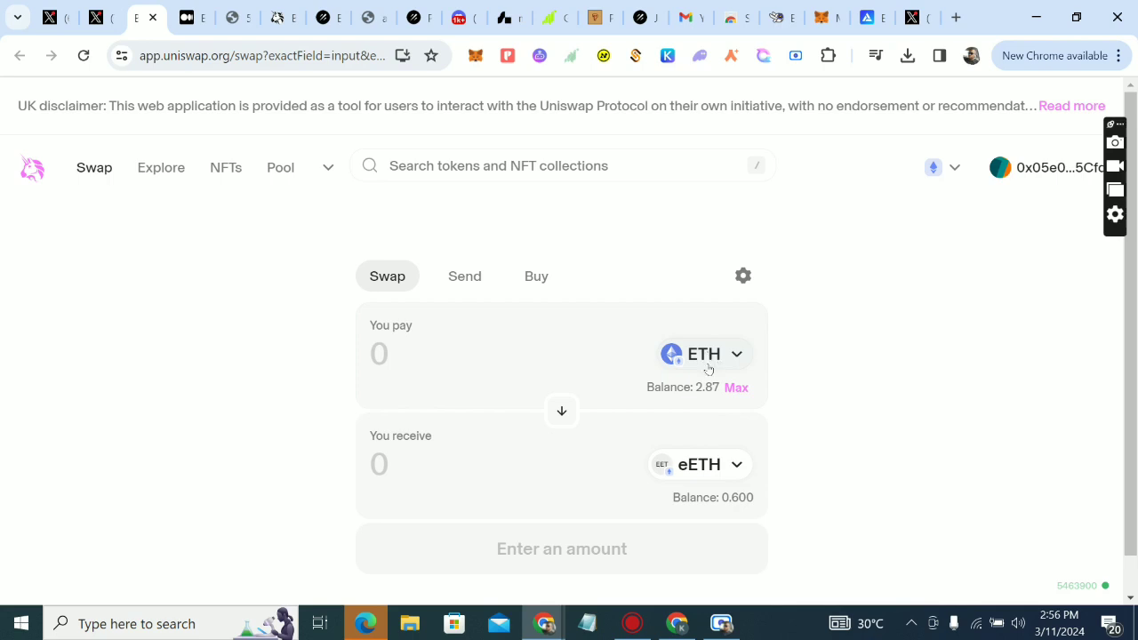
Step: Look up the eETH receive token in Uniswap by pasting its contract address, and close the token selection
{"action": "left_click", "coordinate": [697, 466]}
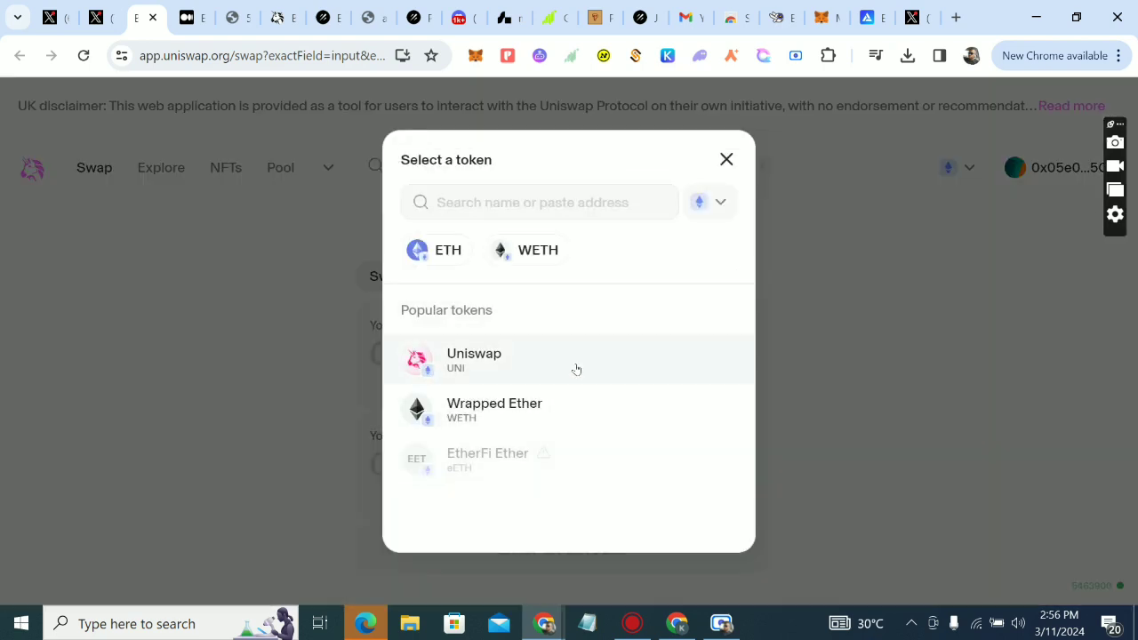
{"action": "right_click", "coordinate": [537, 202]}
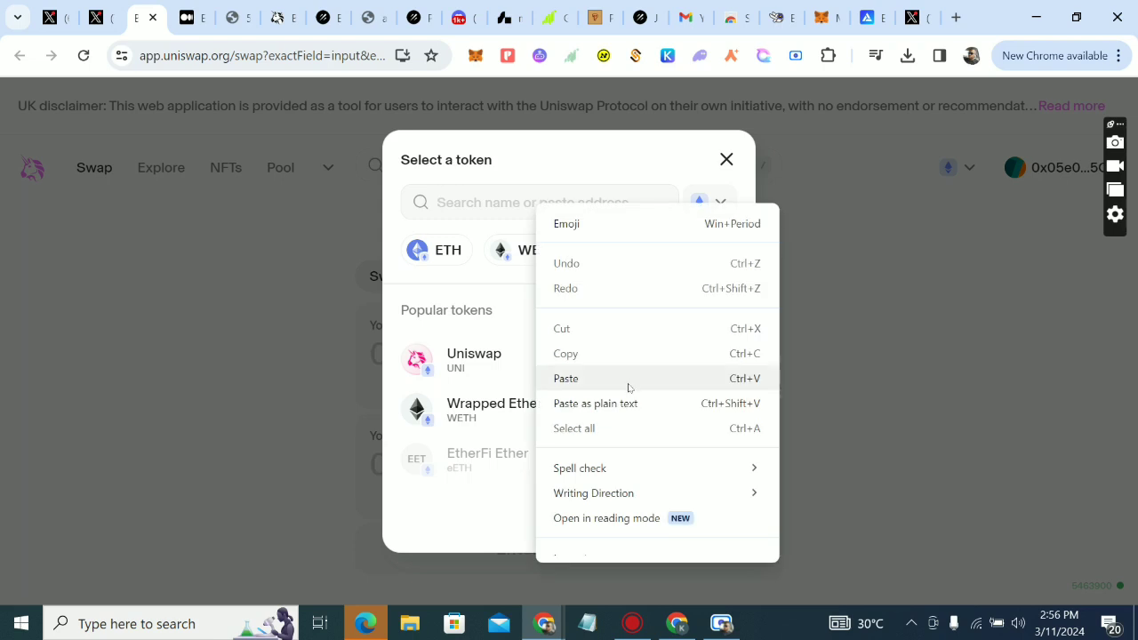
{"action": "left_click", "coordinate": [592, 379]}
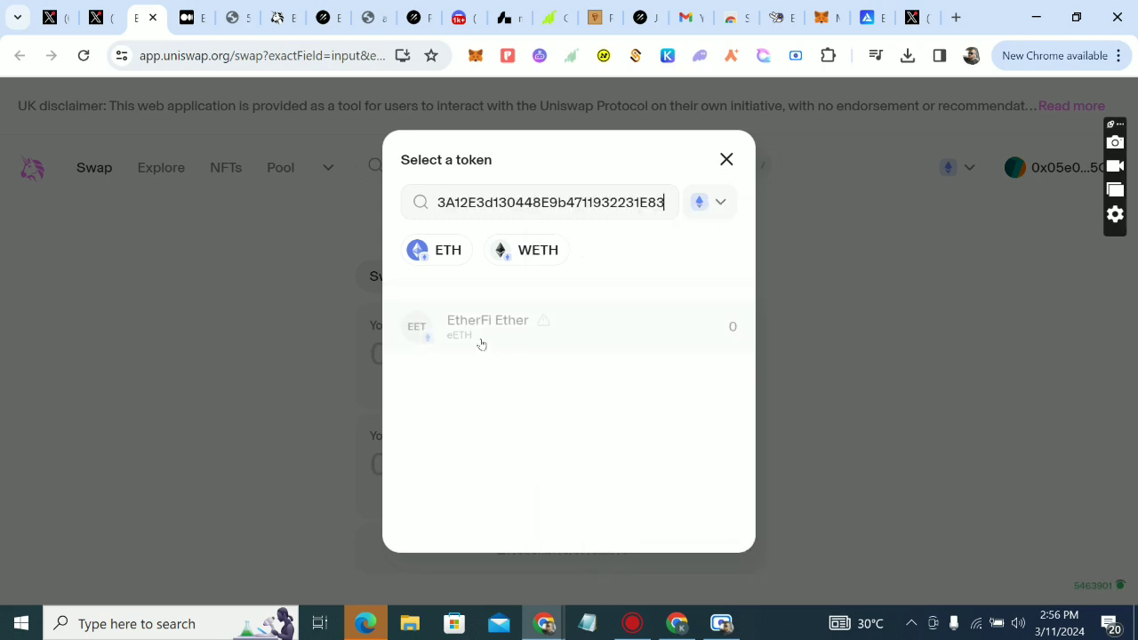
{"action": "left_click", "coordinate": [727, 159]}
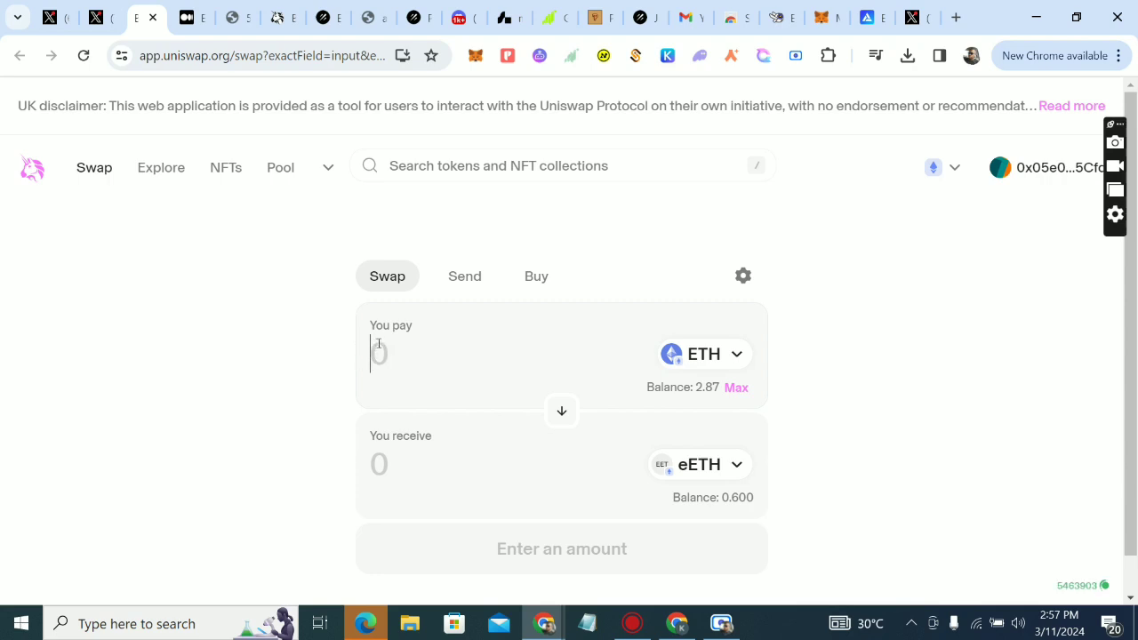
{"action": "type", "text": "0.00"}
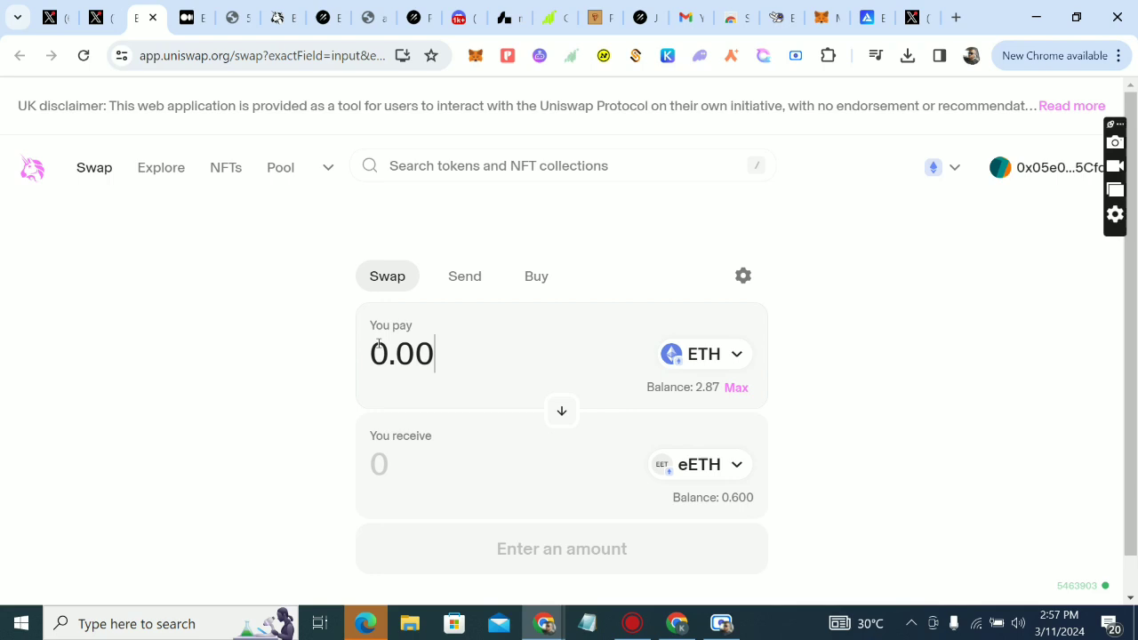
{"action": "key", "text": "BackSpace"}
{"action": "key", "text": "BackSpace"}
{"action": "key", "text": "BackSpace"}
{"action": "key", "text": "BackSpace"}
Step: Swap 1 ETH for eETH on Uniswap and approve the transaction in MetaMask
{"action": "type", "text": "1"}
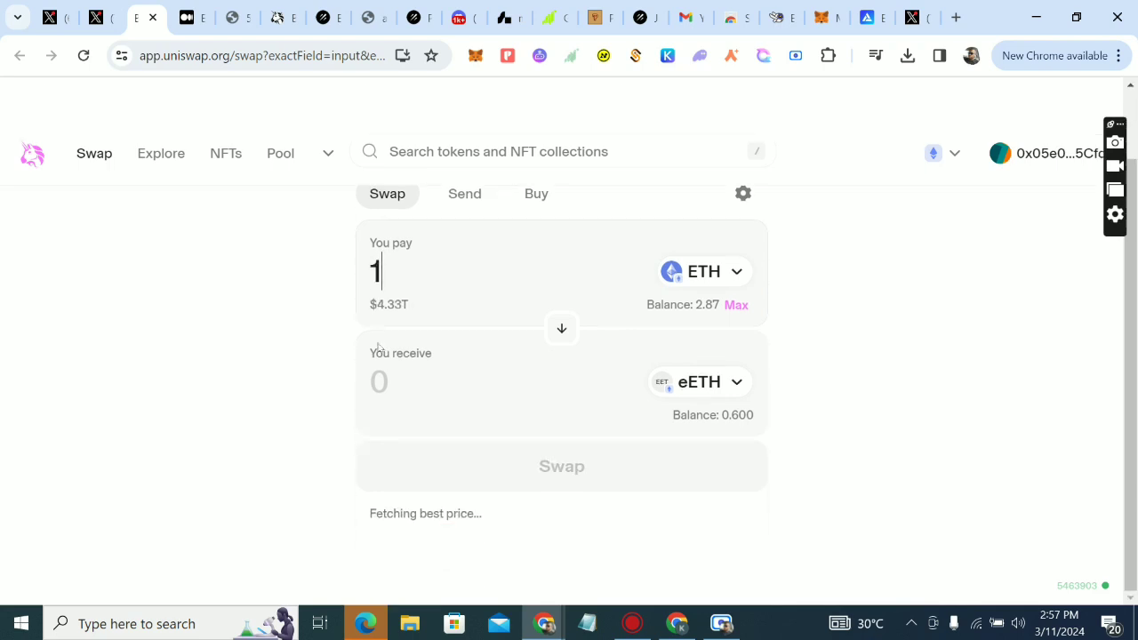
{"action": "scroll", "coordinate": [494, 466], "scroll_direction": "down", "scroll_amount": 1}
{"action": "left_click", "coordinate": [498, 466]}
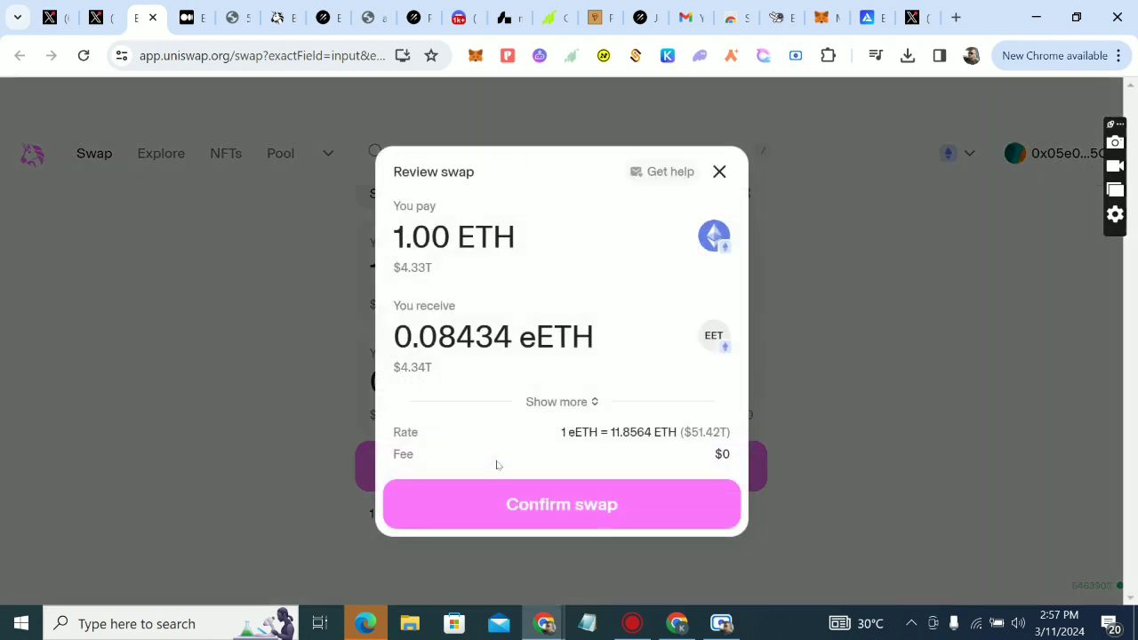
{"action": "left_click", "coordinate": [567, 500]}
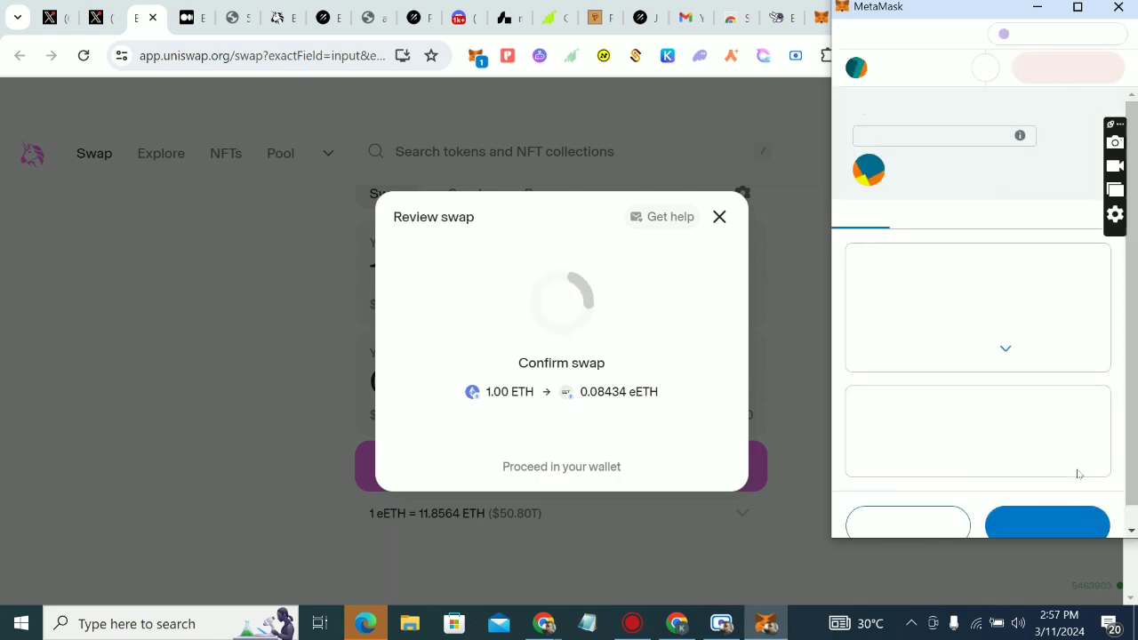
{"action": "left_click", "coordinate": [1040, 505]}
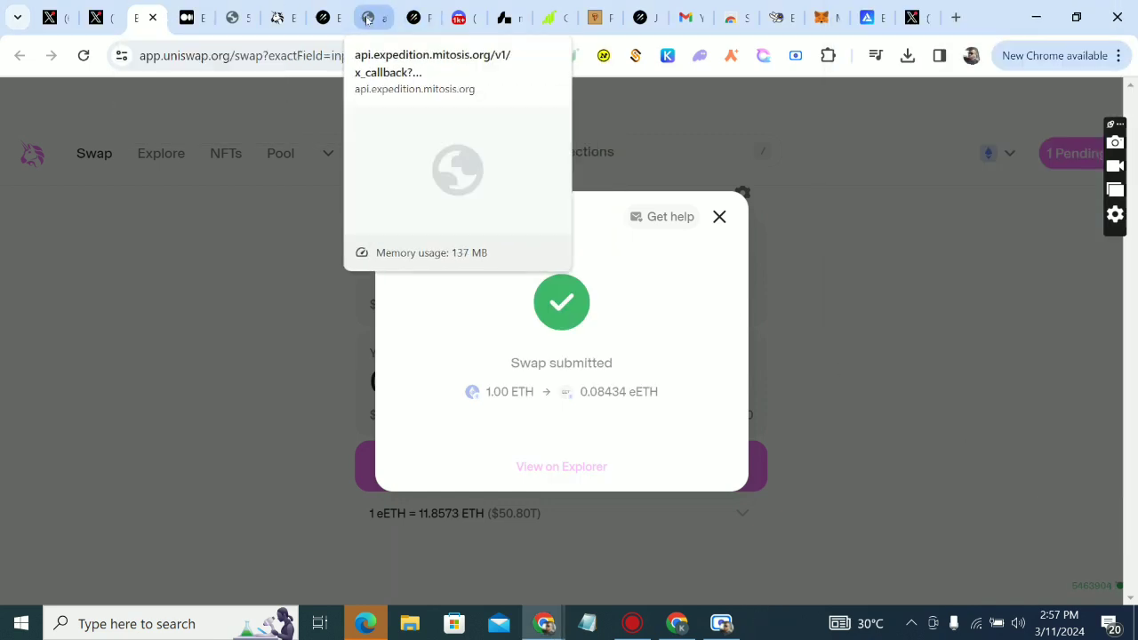
Step: Go back from the X callback page to the Mitosis dashboard and review the MITO points and earnings history
{"action": "left_click", "coordinate": [383, 13]}
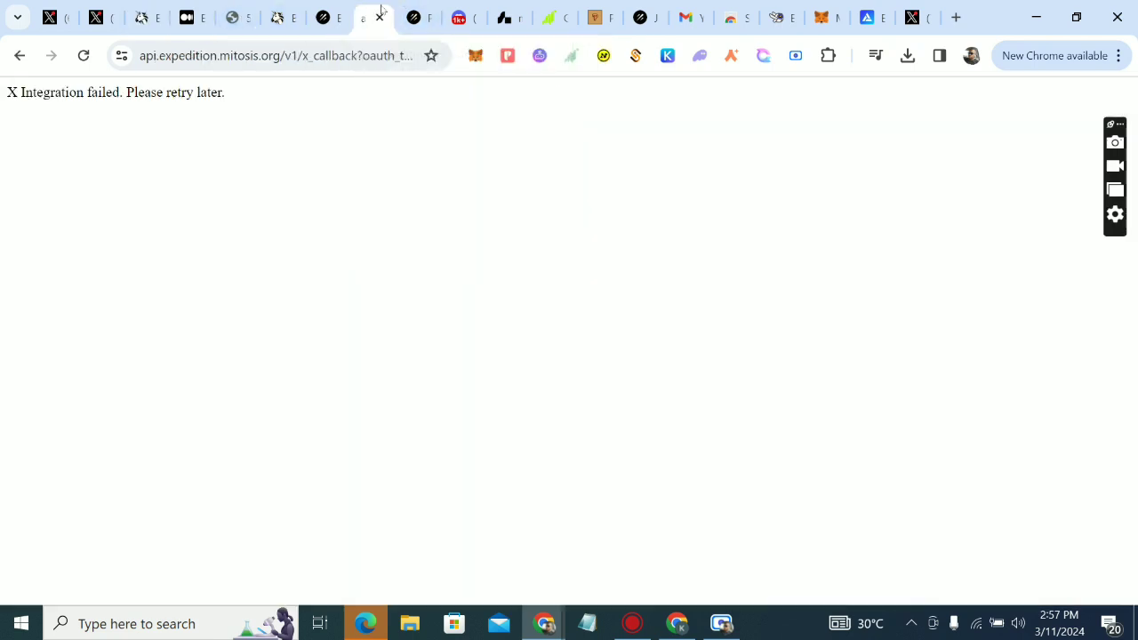
{"action": "left_click", "coordinate": [18, 56]}
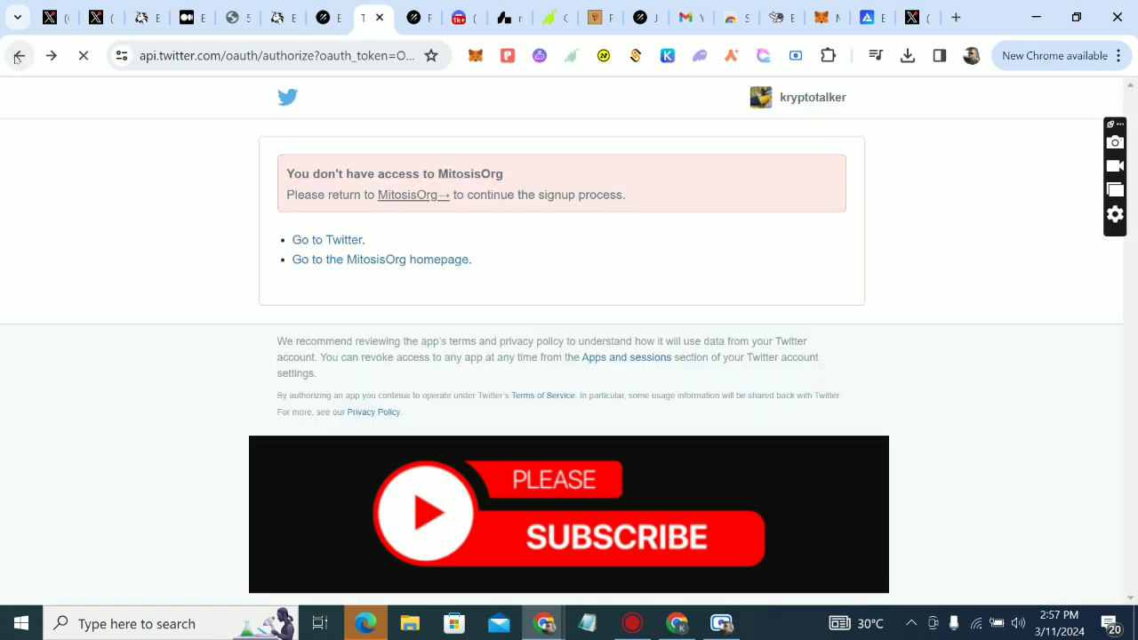
{"action": "left_click", "coordinate": [18, 56]}
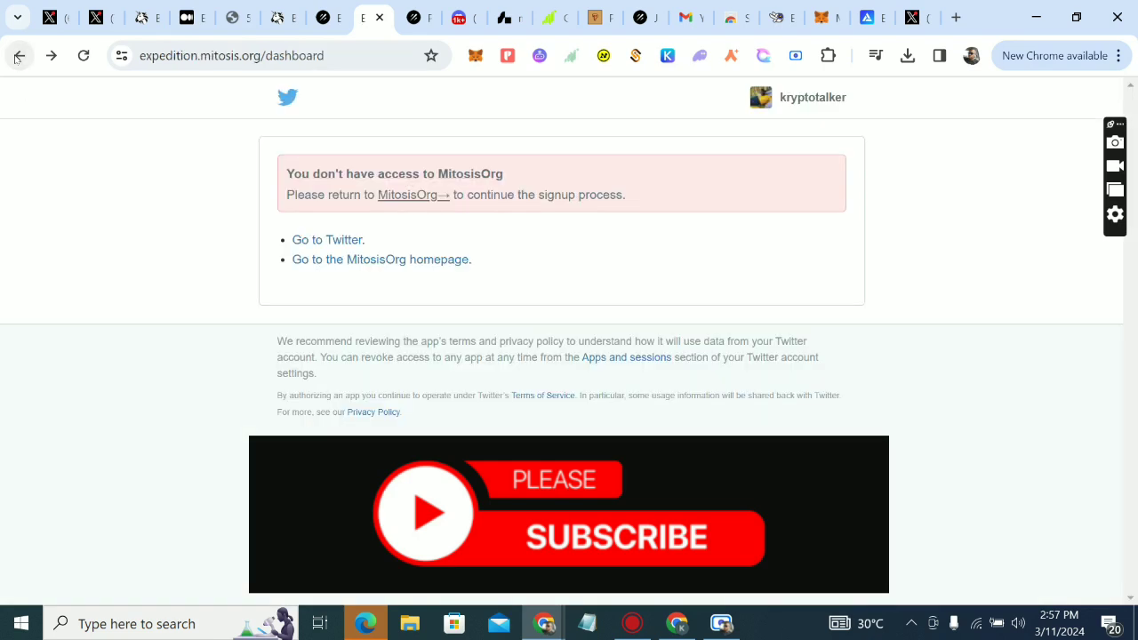
{"action": "left_click", "coordinate": [17, 56]}
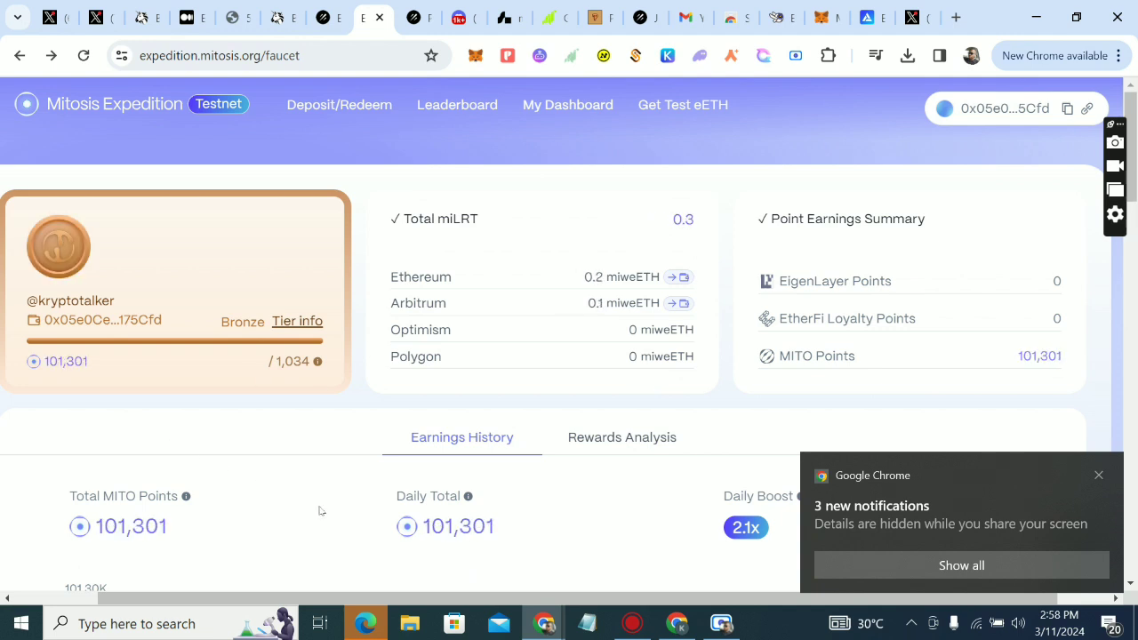
{"action": "scroll", "coordinate": [321, 510], "scroll_direction": "down", "scroll_amount": 2}
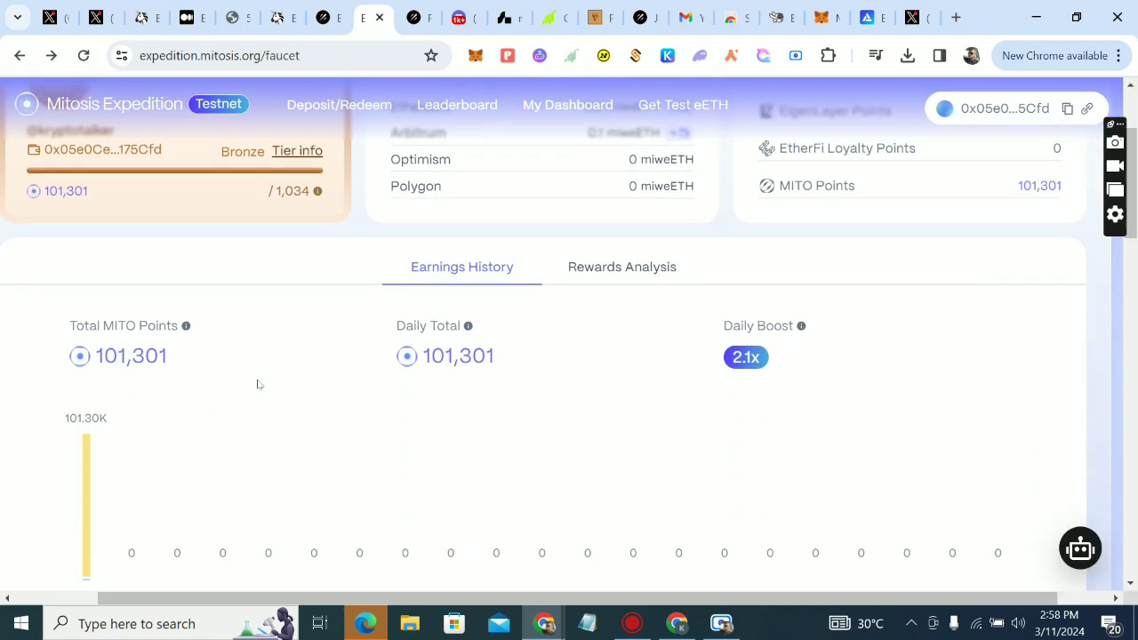
{"action": "scroll", "coordinate": [258, 384], "scroll_direction": "up", "scroll_amount": 2}
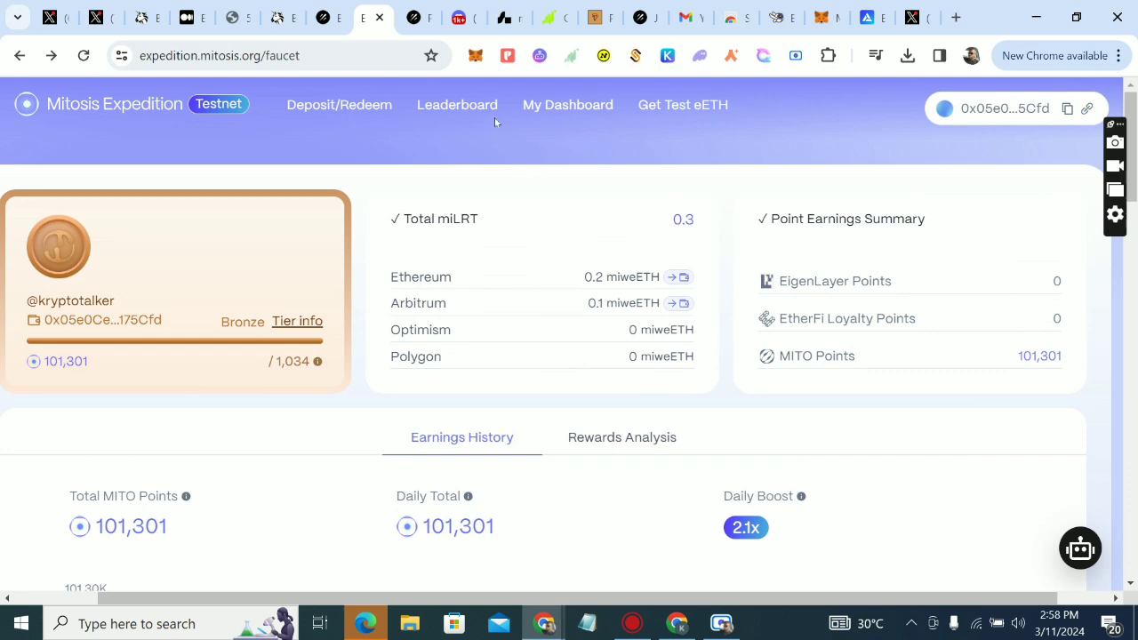
Step: Open the Deposit/Redeem page and compare the deposit balances and boosts for Arbitrum, Optimism and Polygon
{"action": "left_click", "coordinate": [336, 105]}
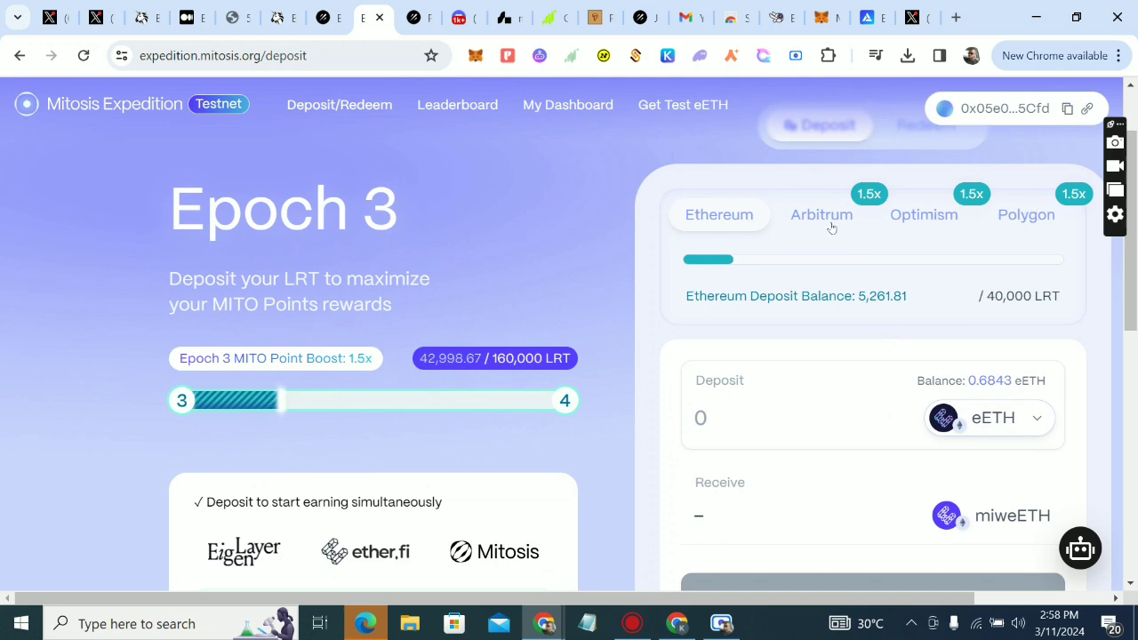
{"action": "scroll", "coordinate": [831, 228], "scroll_direction": "down", "scroll_amount": 3}
{"action": "scroll", "coordinate": [832, 228], "scroll_direction": "up", "scroll_amount": 4}
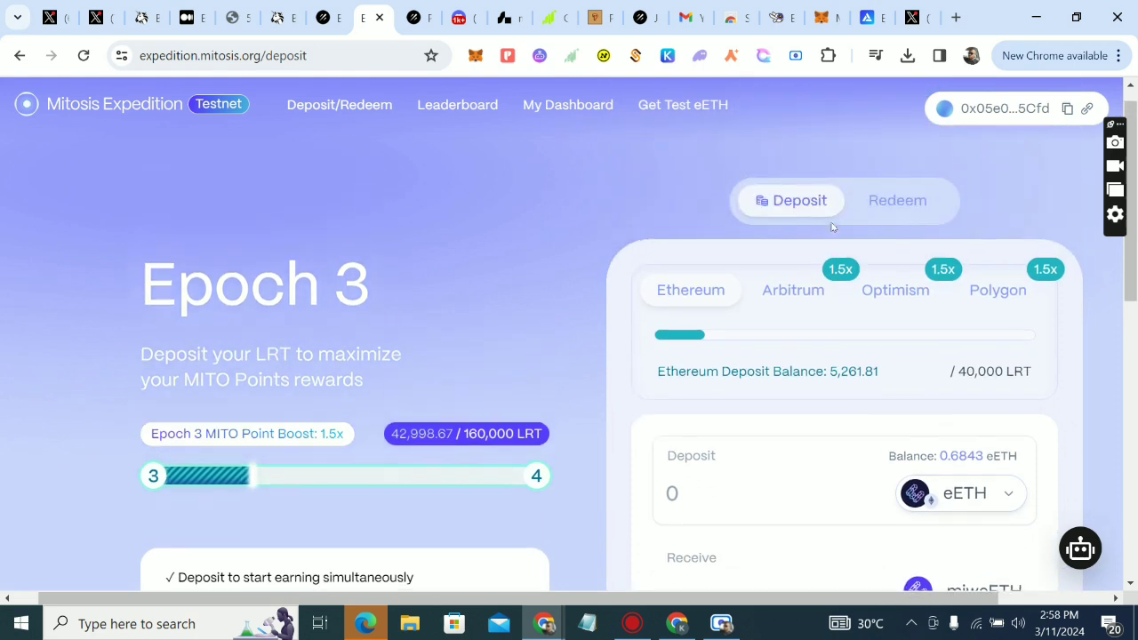
{"action": "left_click", "coordinate": [790, 293]}
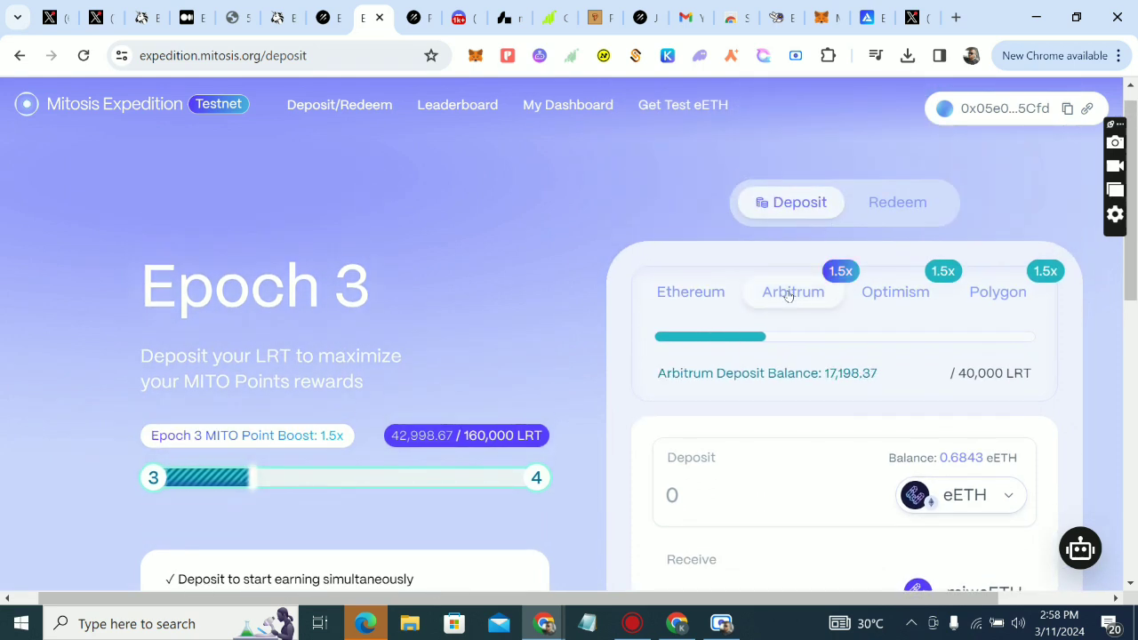
{"action": "left_click", "coordinate": [899, 300]}
{"action": "left_click", "coordinate": [1002, 293]}
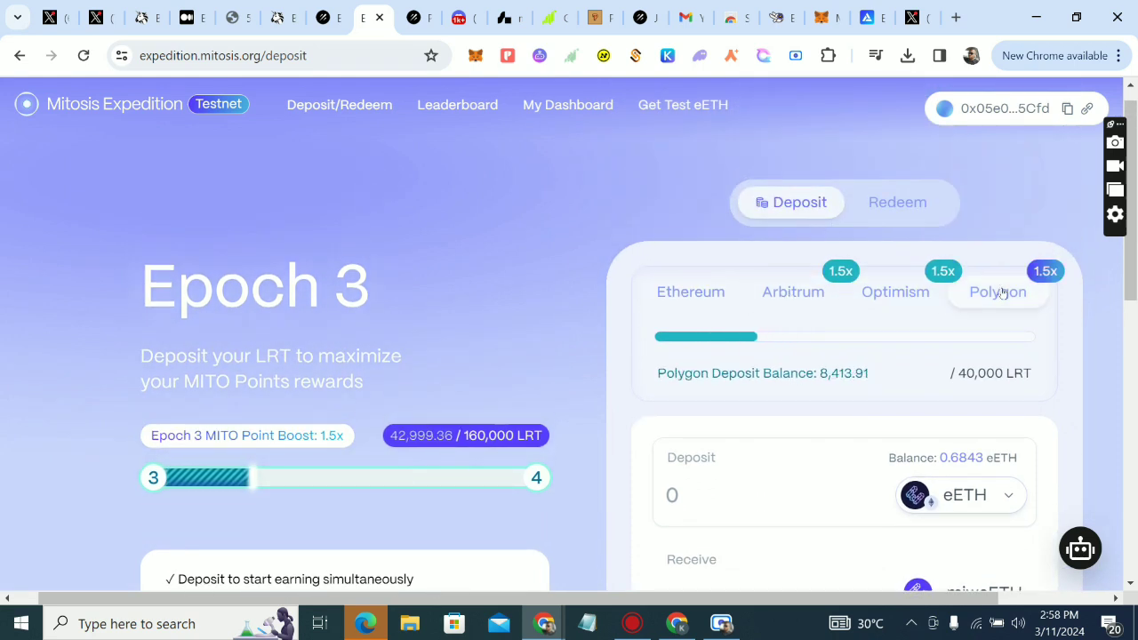
{"action": "scroll", "coordinate": [859, 400], "scroll_direction": "down", "scroll_amount": 3}
{"action": "scroll", "coordinate": [859, 400], "scroll_direction": "right", "scroll_amount": 1}
{"action": "scroll", "coordinate": [859, 399], "scroll_direction": "up", "scroll_amount": 4}
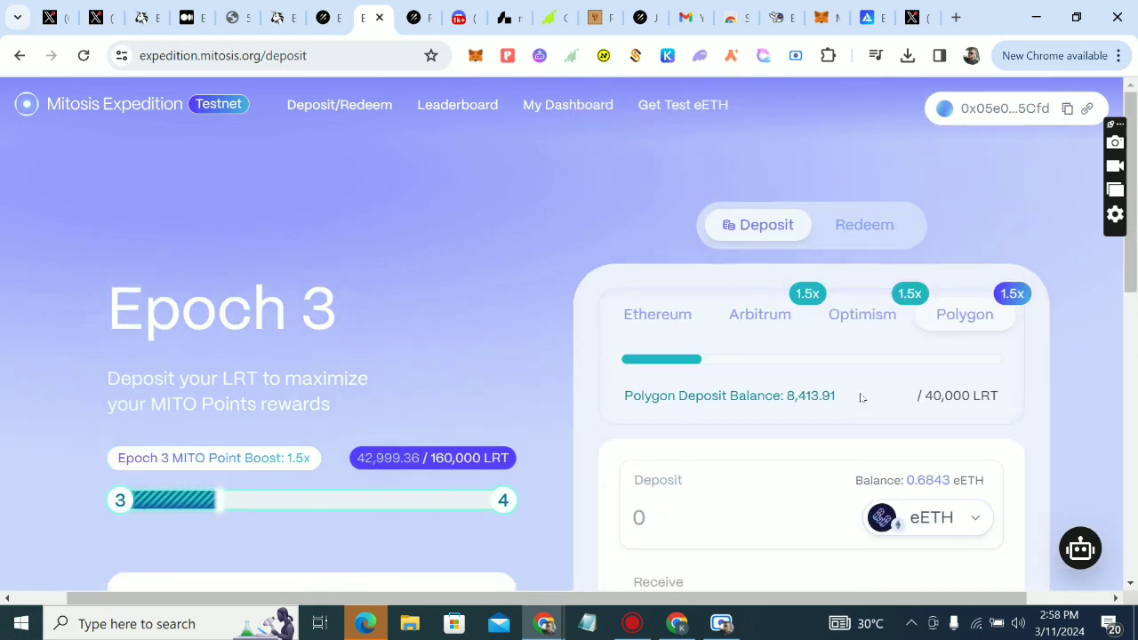
Step: Check the dashboard briefly and review the daily claim status and rules on the test eETH faucet page
{"action": "left_click", "coordinate": [560, 105]}
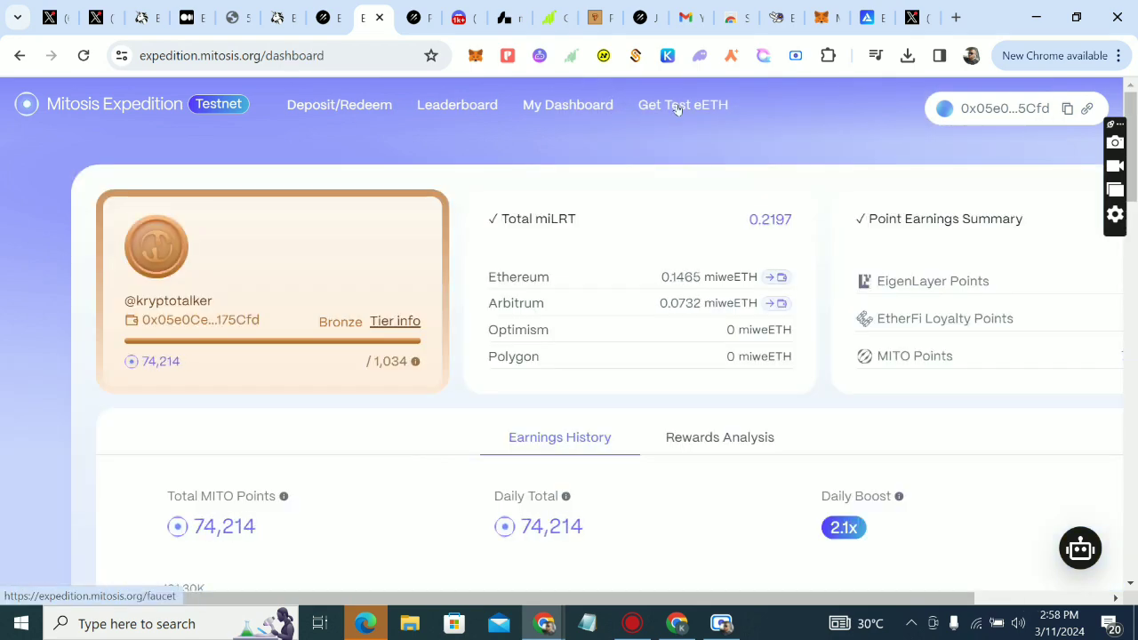
{"action": "left_click", "coordinate": [678, 107]}
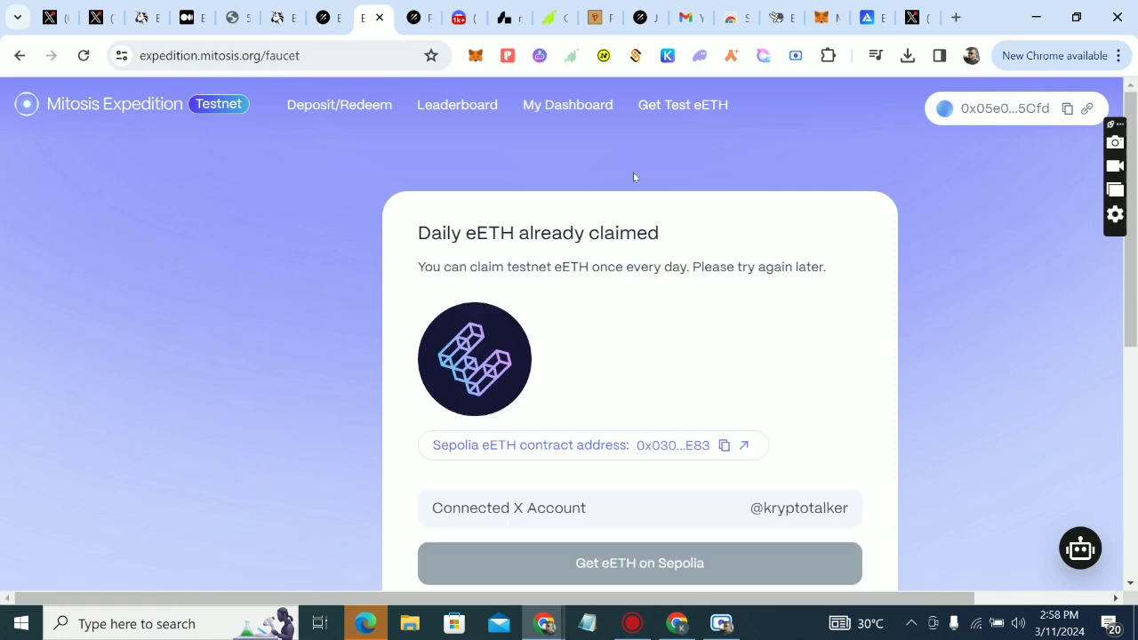
{"action": "scroll", "coordinate": [647, 283], "scroll_direction": "down", "scroll_amount": 3}
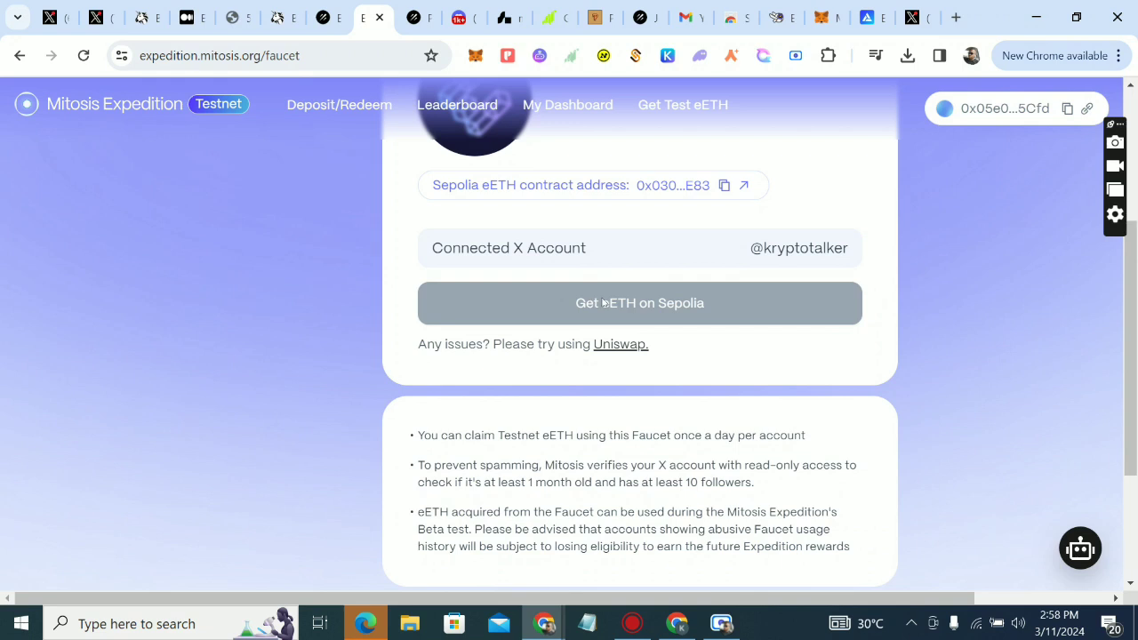
{"action": "scroll", "coordinate": [600, 126], "scroll_direction": "up", "scroll_amount": 2}
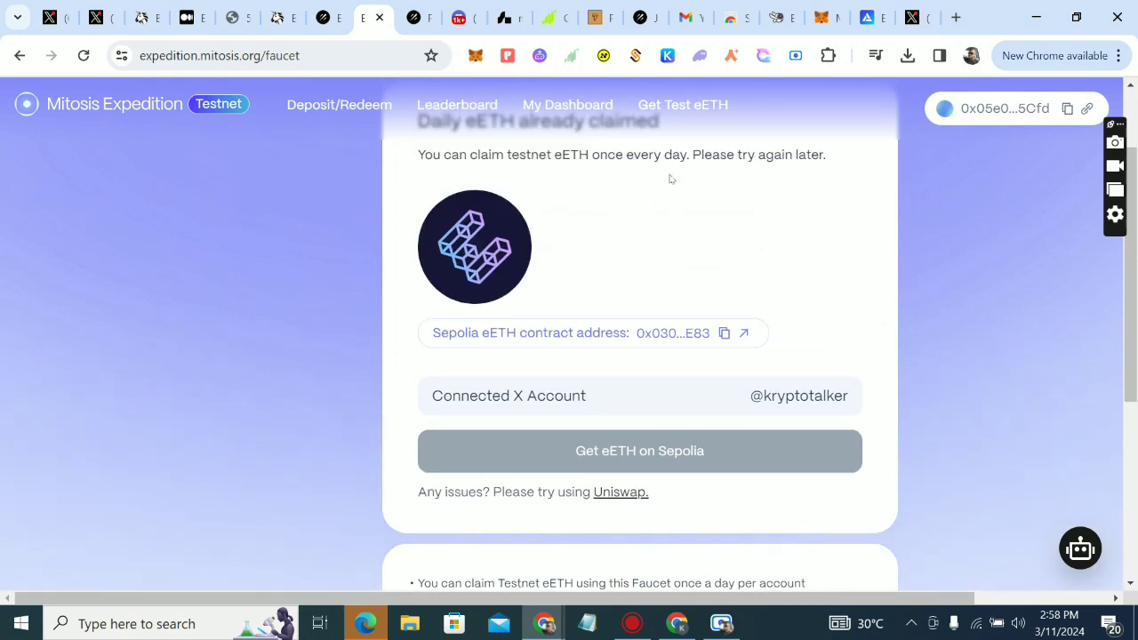
Step: Revisit the dashboard and the Epoch 3 leaderboard, and return to the Deposit/Redeem page
{"action": "left_click", "coordinate": [568, 107]}
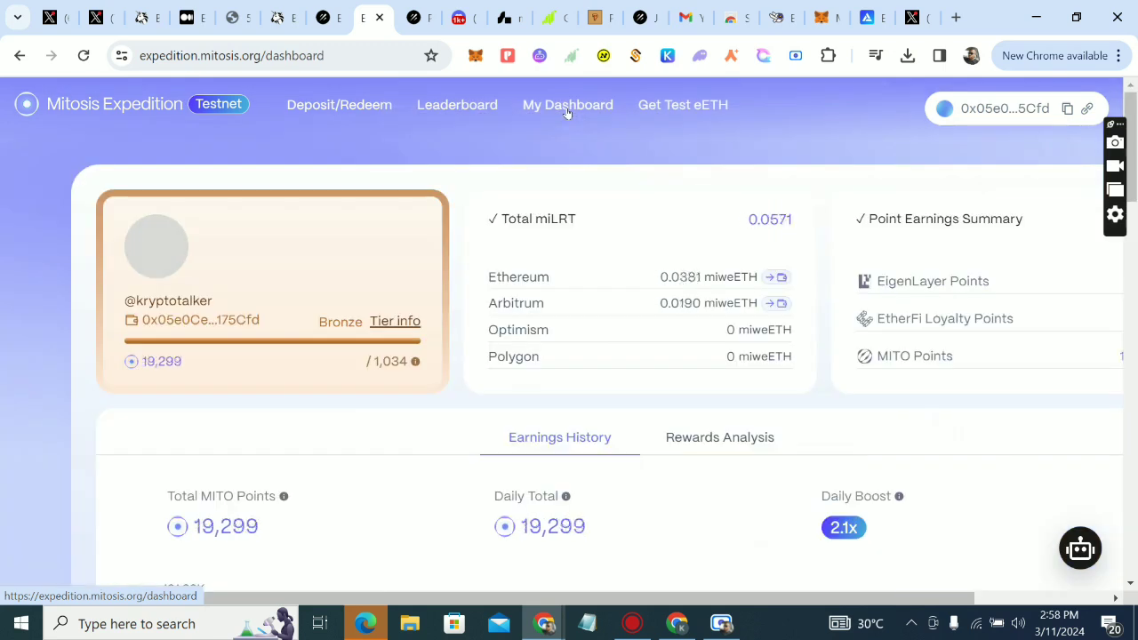
{"action": "left_click", "coordinate": [477, 107]}
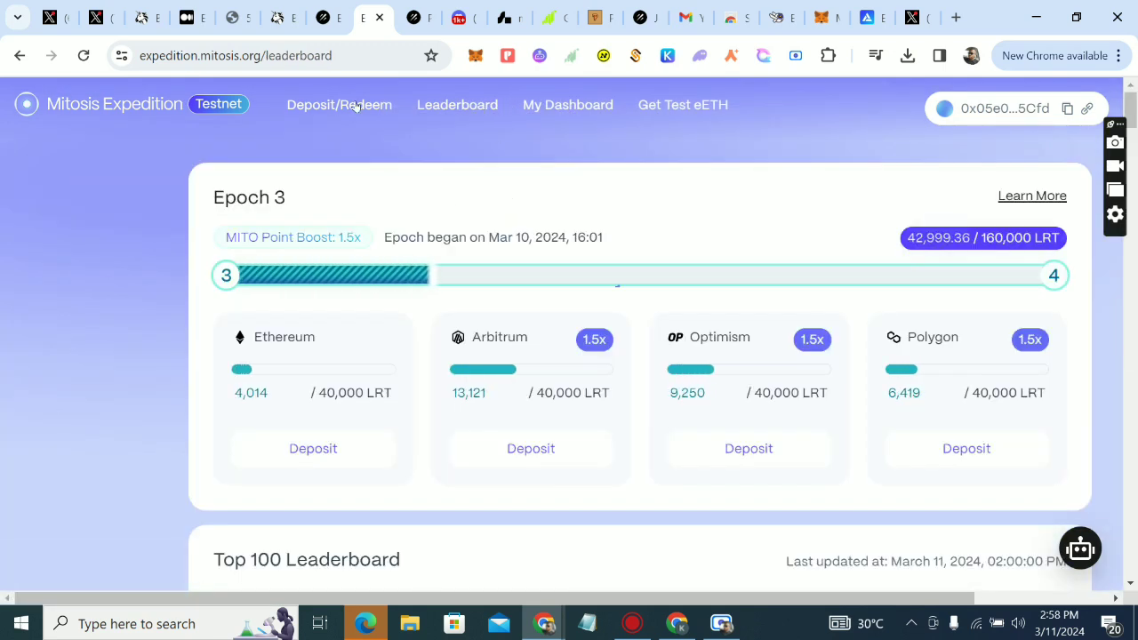
{"action": "left_click", "coordinate": [348, 105]}
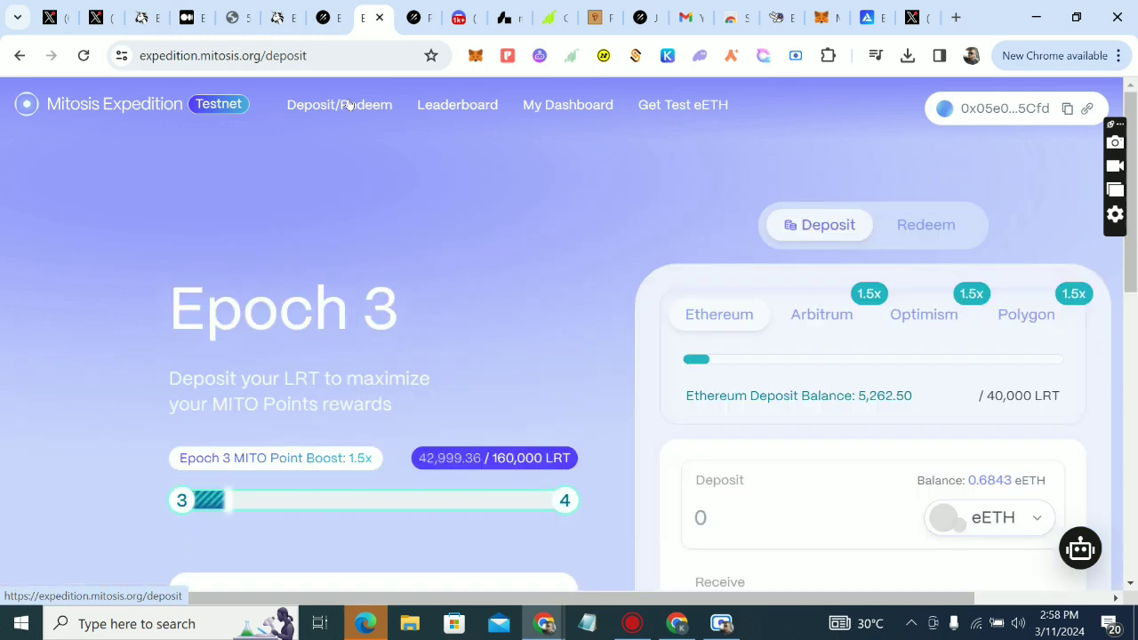
{"action": "scroll", "coordinate": [632, 354], "scroll_direction": "down", "scroll_amount": 1}
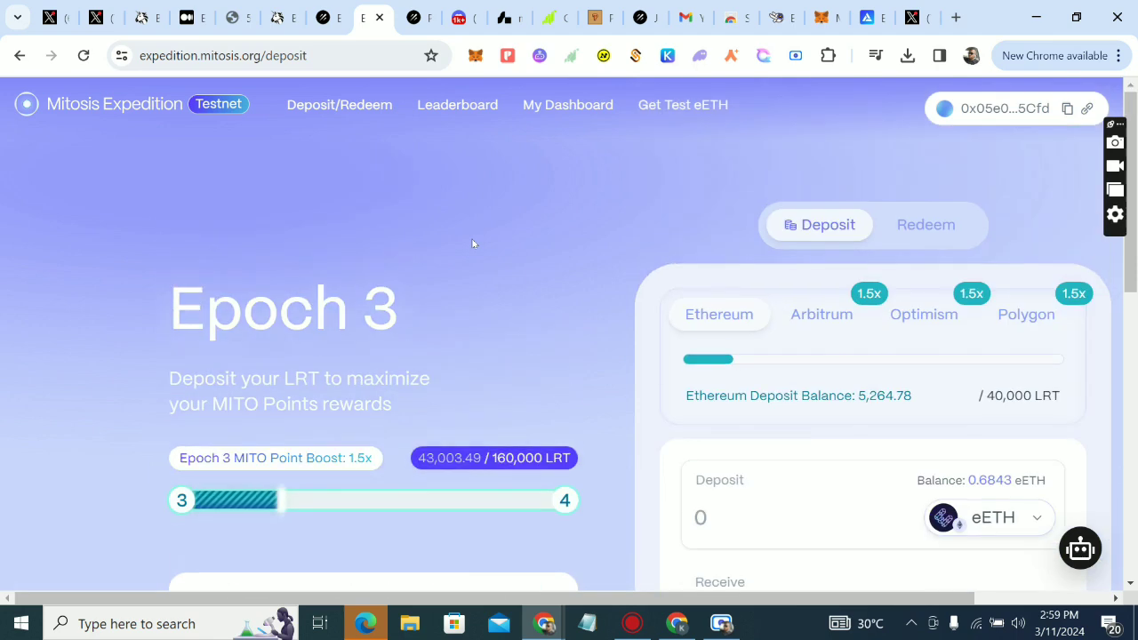
Step: Find the open Uniswap page with the submitted ETH to eETH swap and check the transaction's status
{"action": "left_click", "coordinate": [283, 7]}
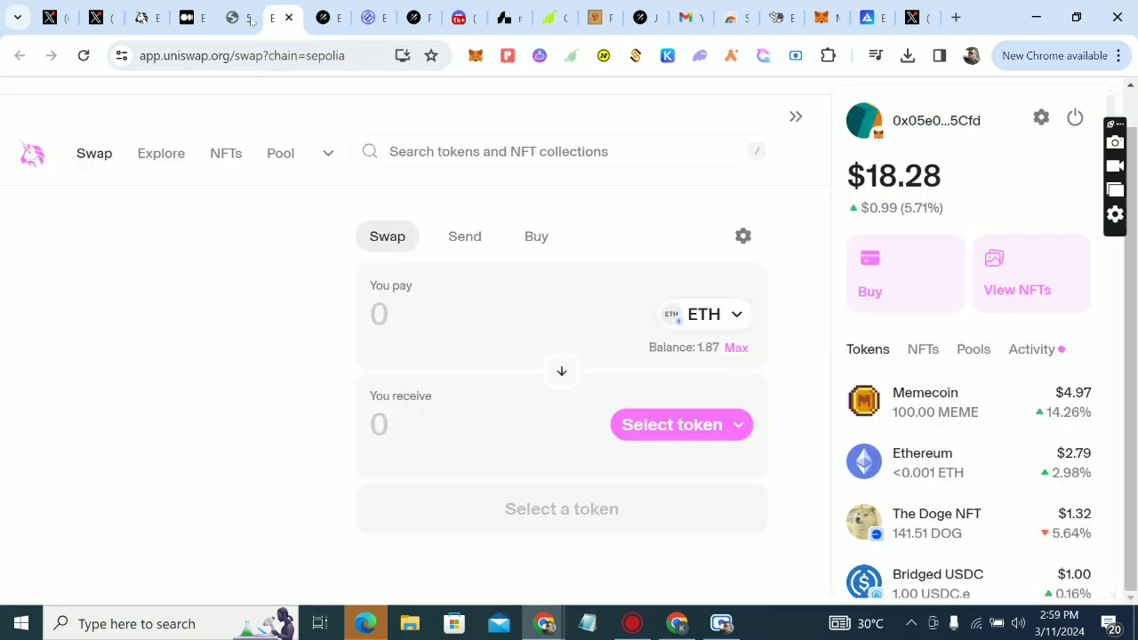
{"action": "left_click", "coordinate": [181, 12]}
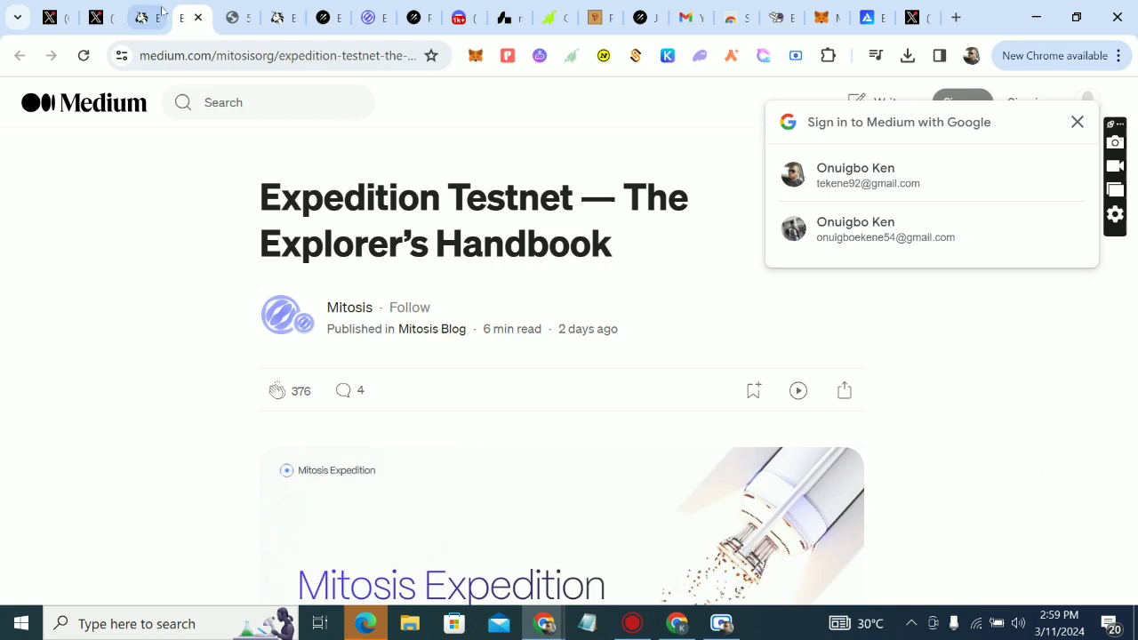
{"action": "left_click", "coordinate": [160, 11]}
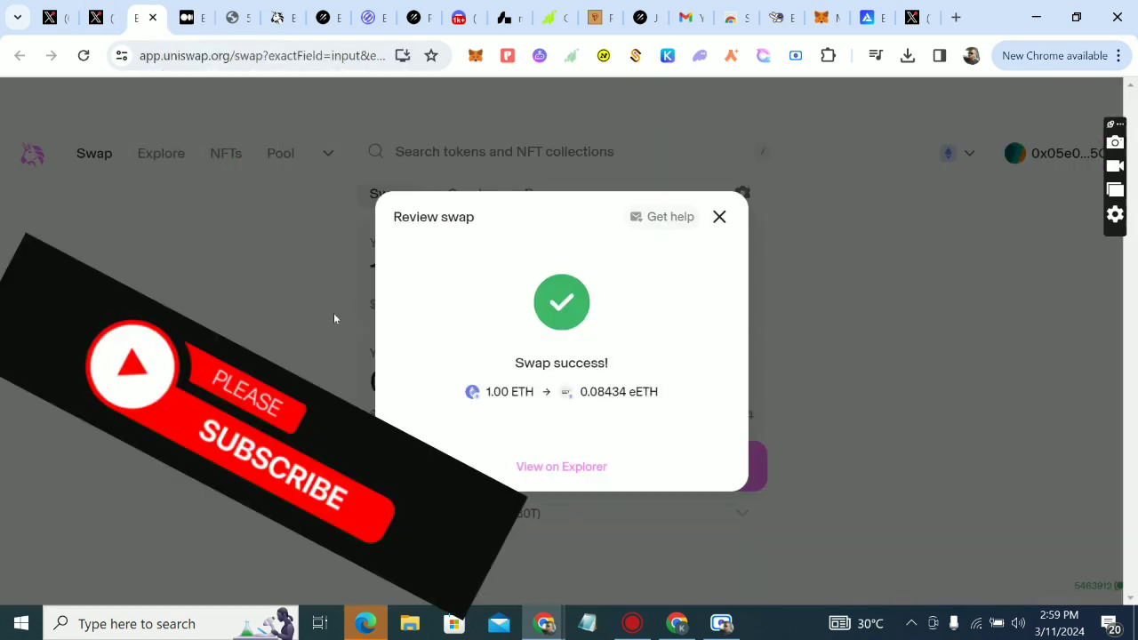